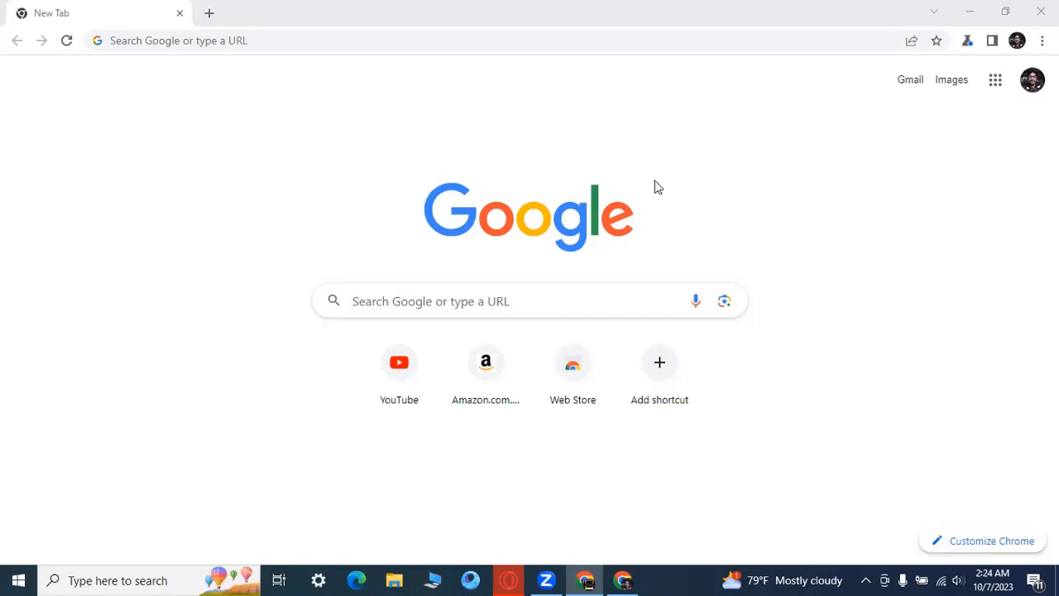
- Open the Amazon website
left_click(392, 39)
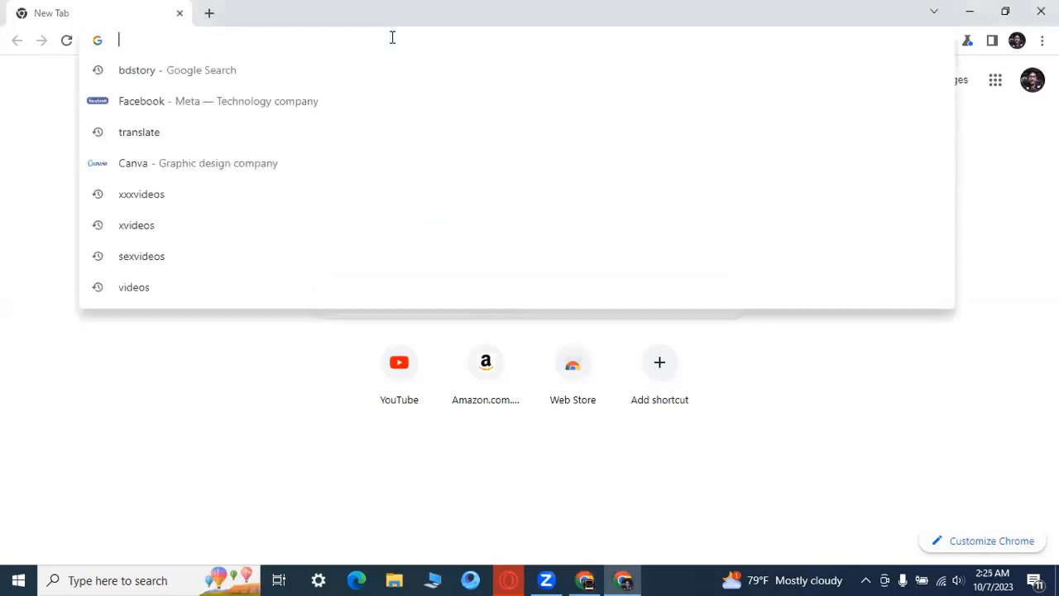
type("amazon")
key("Return")
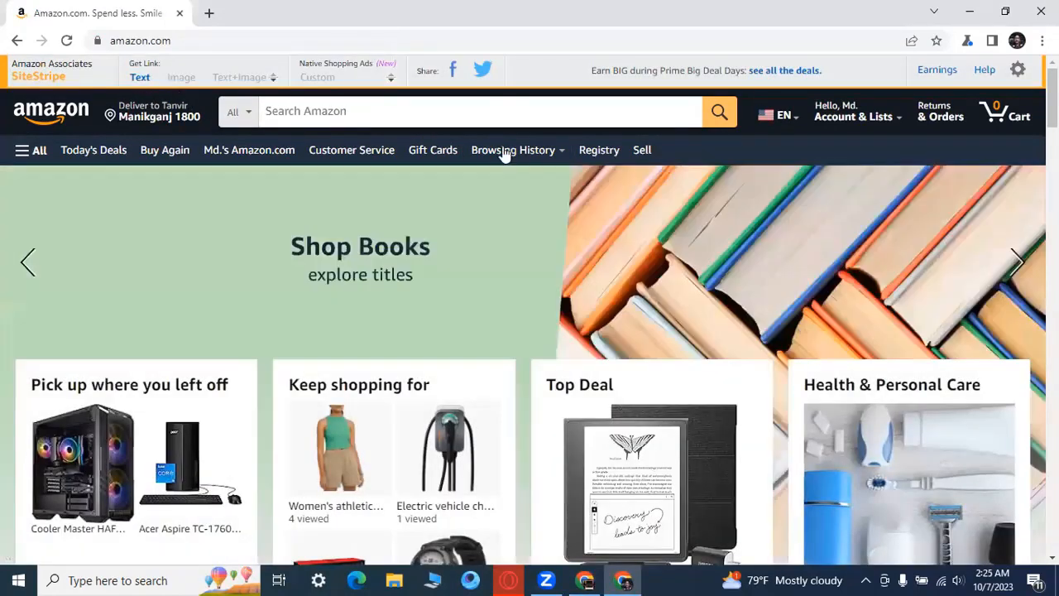
- Open the white Skytech Gaming Archangel PC from the home page's "Related to items you've viewed" section
mouse_move(757, 127)
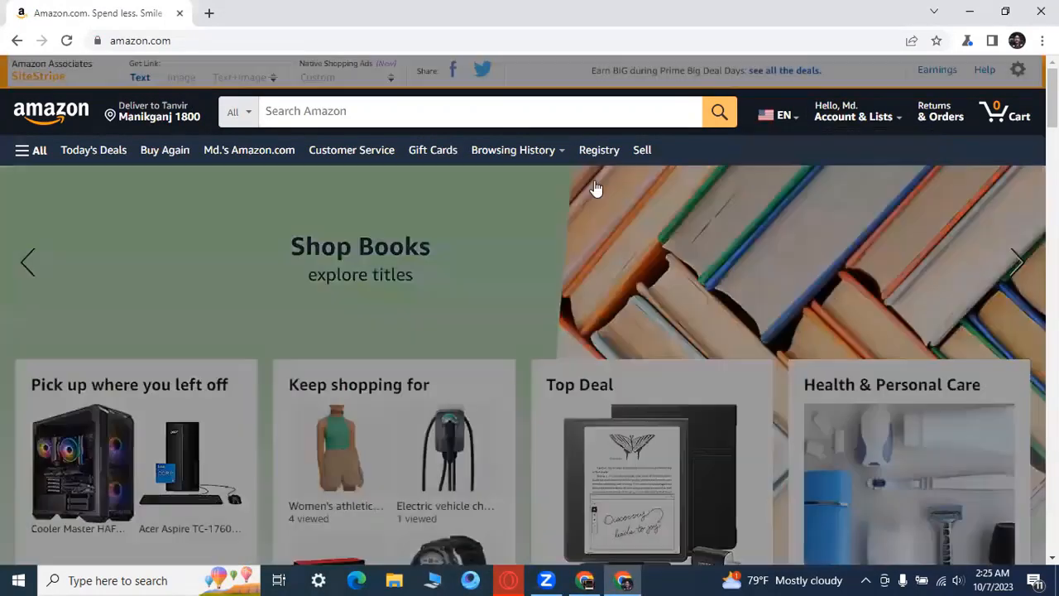
scroll(709, 213, "down", 2)
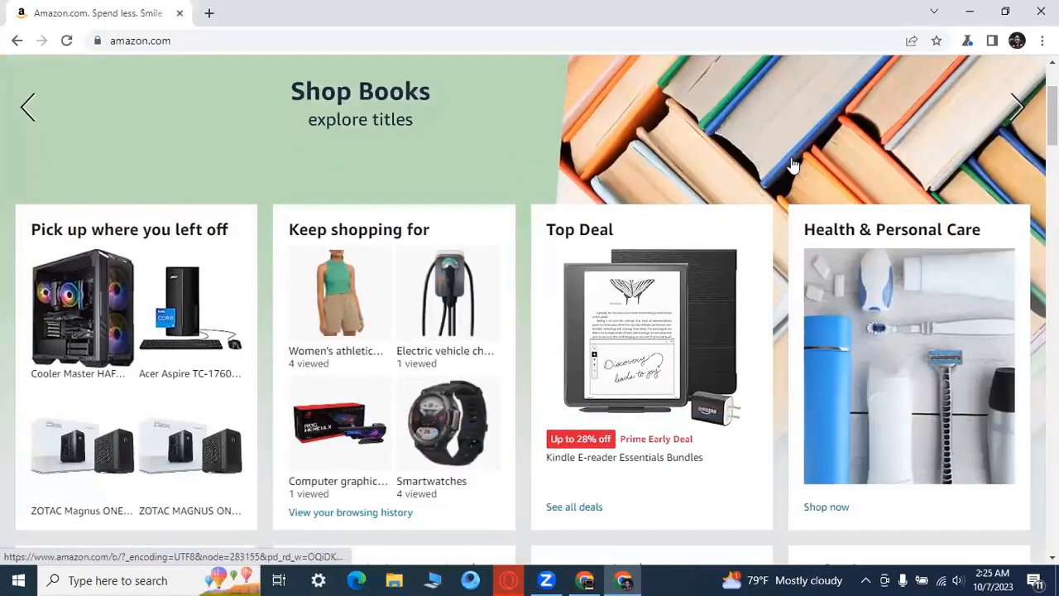
scroll(725, 287, "up", 2)
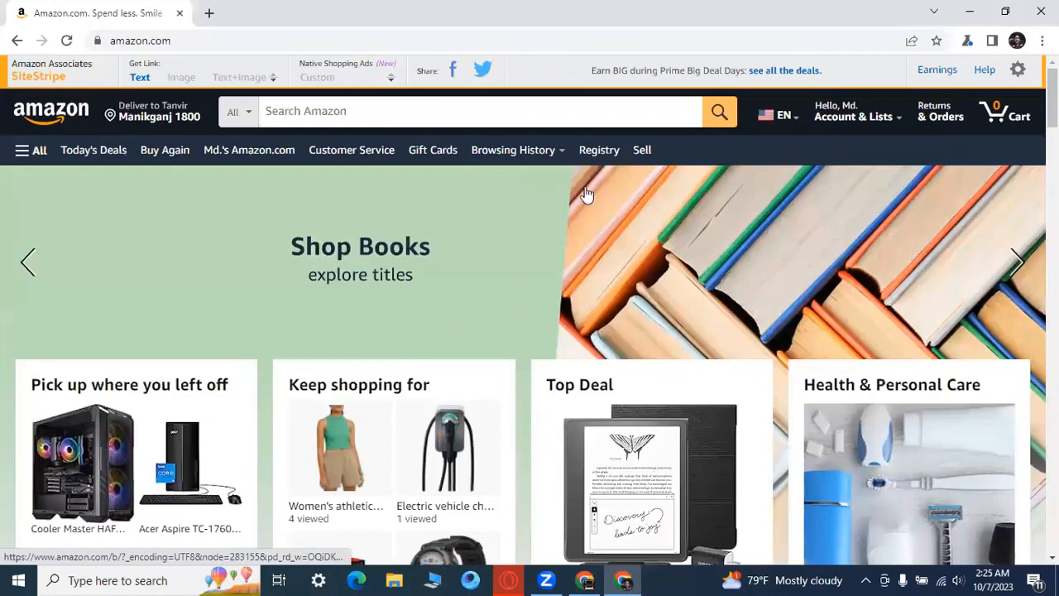
mouse_move(522, 156)
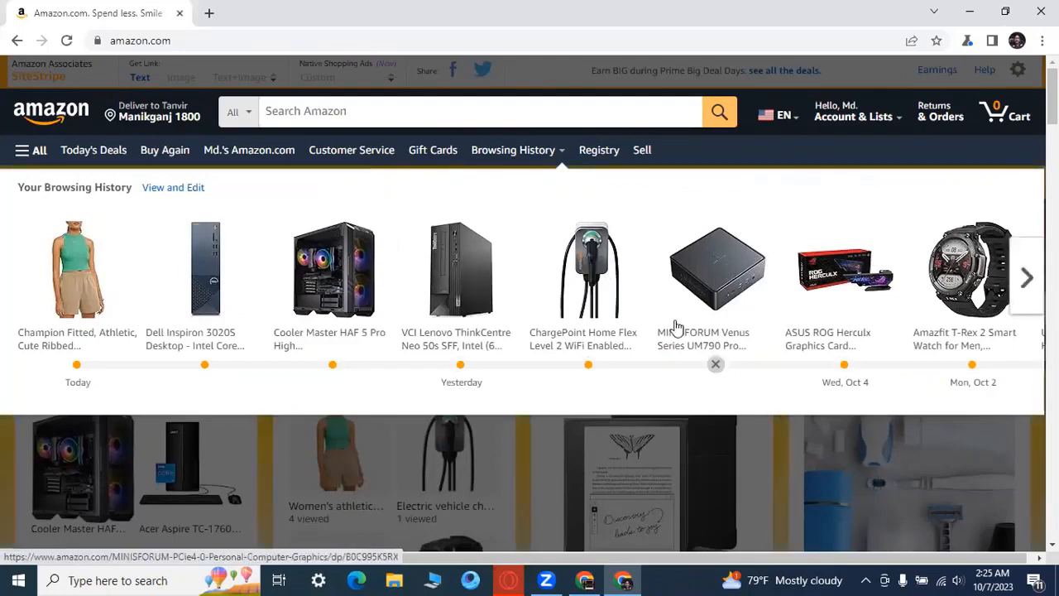
scroll(679, 273, "down", 2)
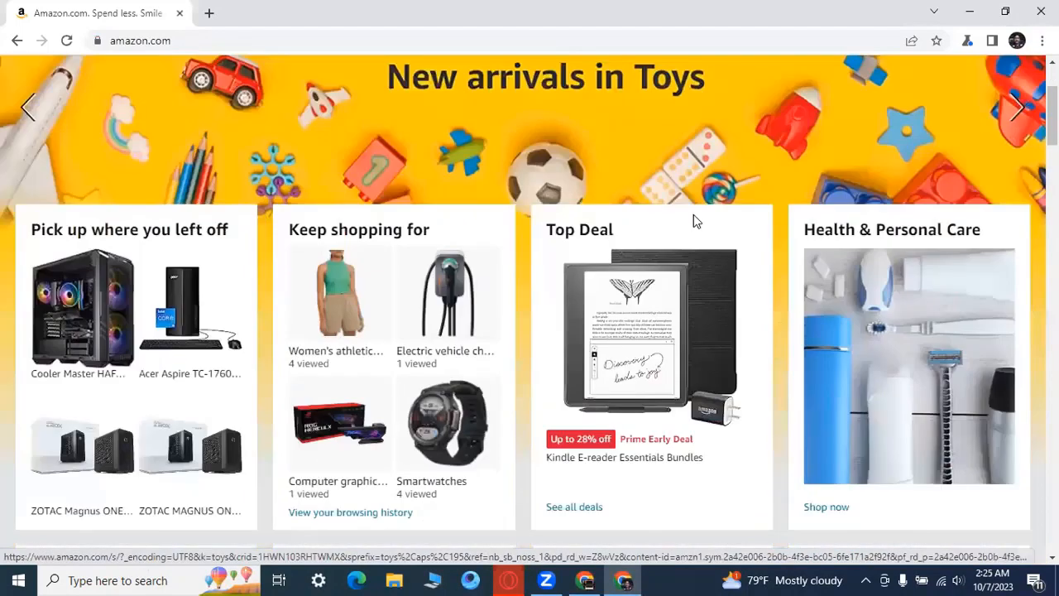
scroll(694, 219, "down", 7)
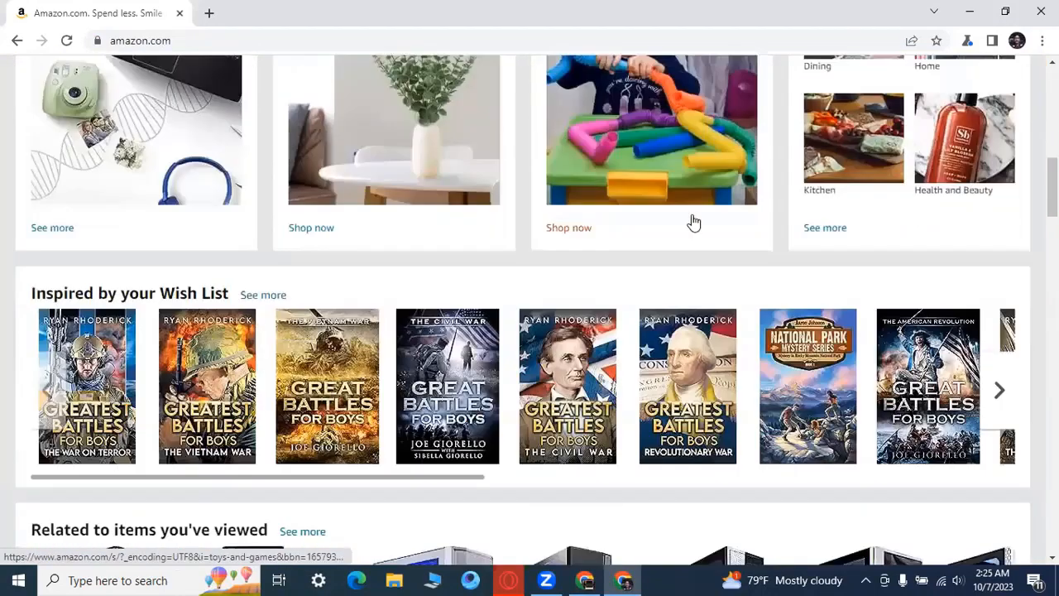
scroll(694, 223, "down", 3)
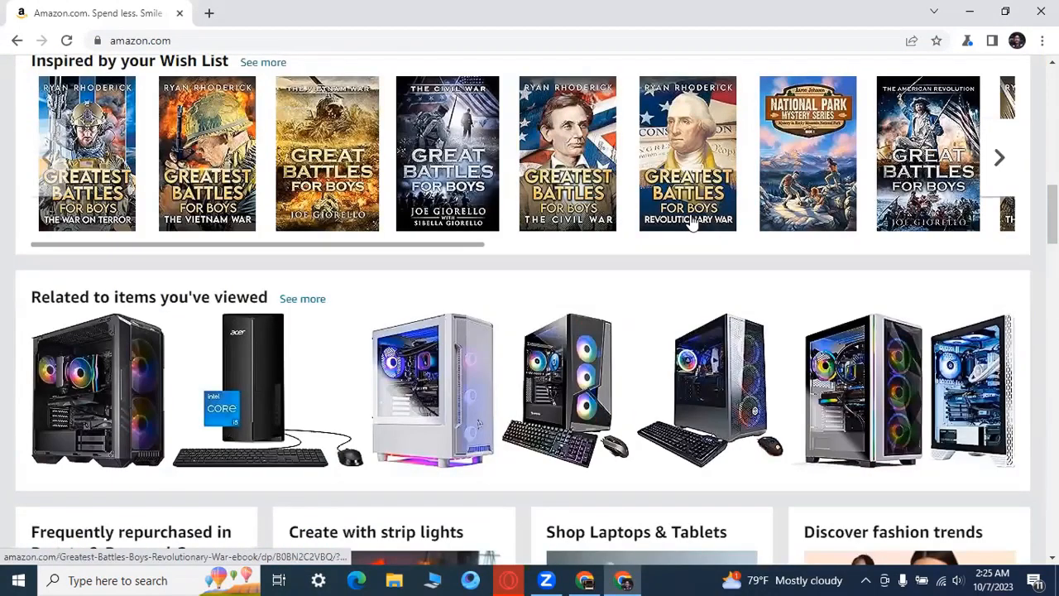
left_click(432, 378)
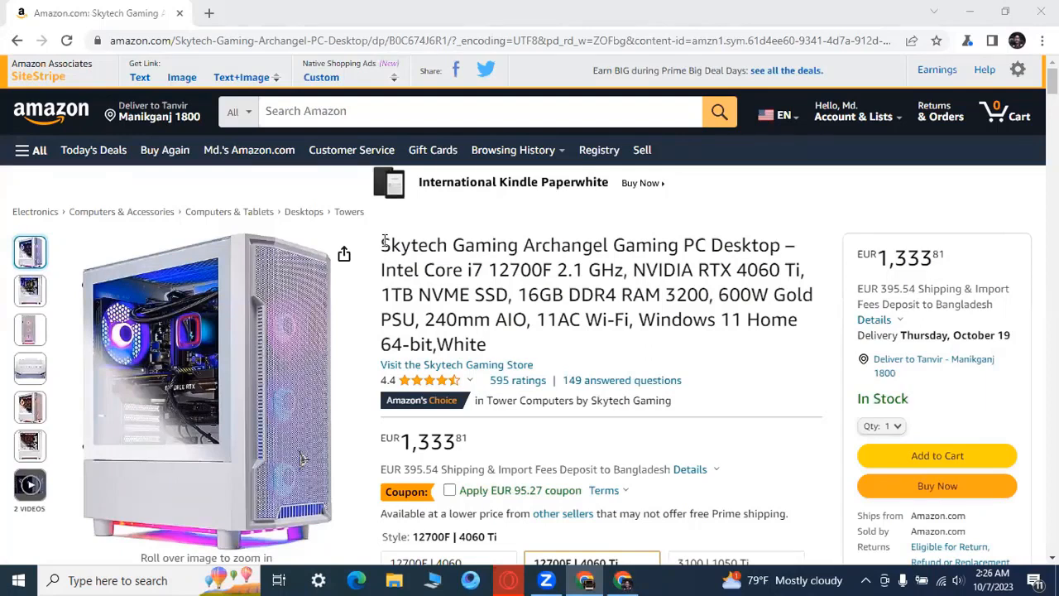
- Copy the full product title of the Skytech Gaming Archangel PC
left_click_drag(383, 241, 494, 346)
right_click(437, 281)
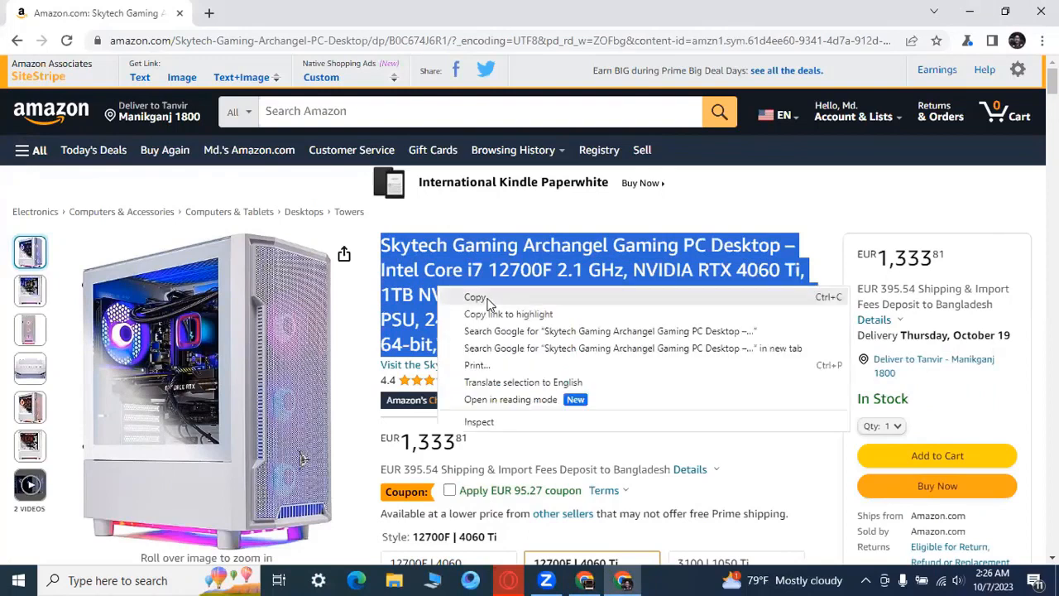
left_click(489, 300)
- Search Google for "ttsfree" in a new browser tab and open the TTSFree.com text-to-speech site
left_click(209, 13)
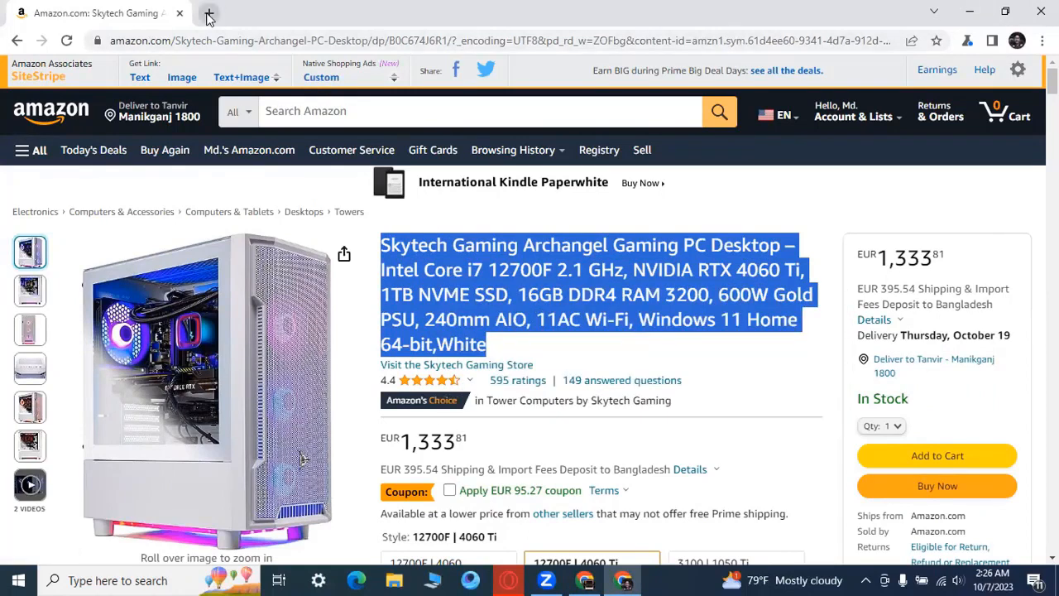
left_click(271, 42)
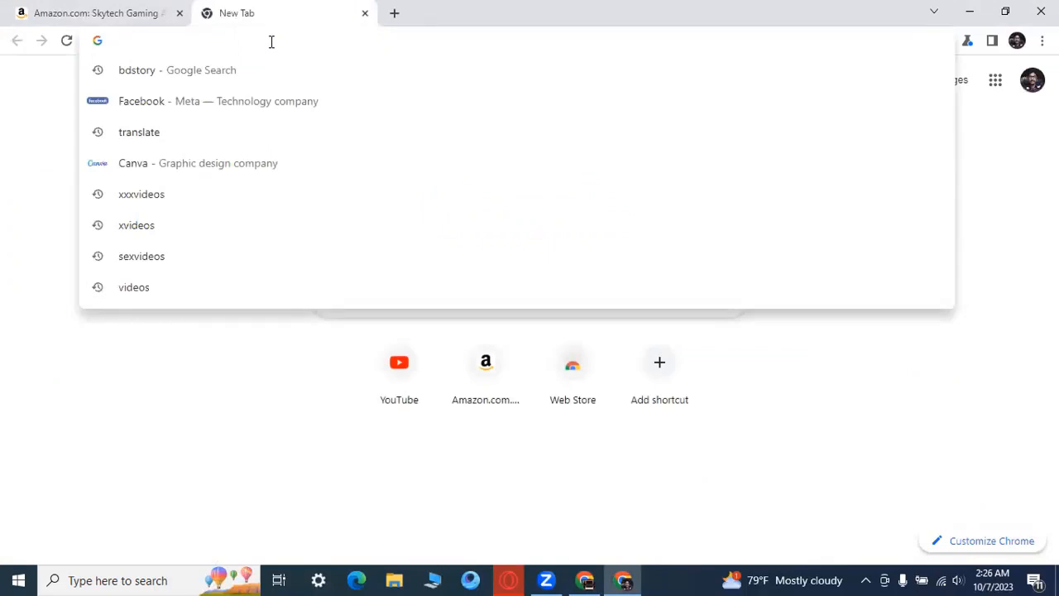
type("tt")
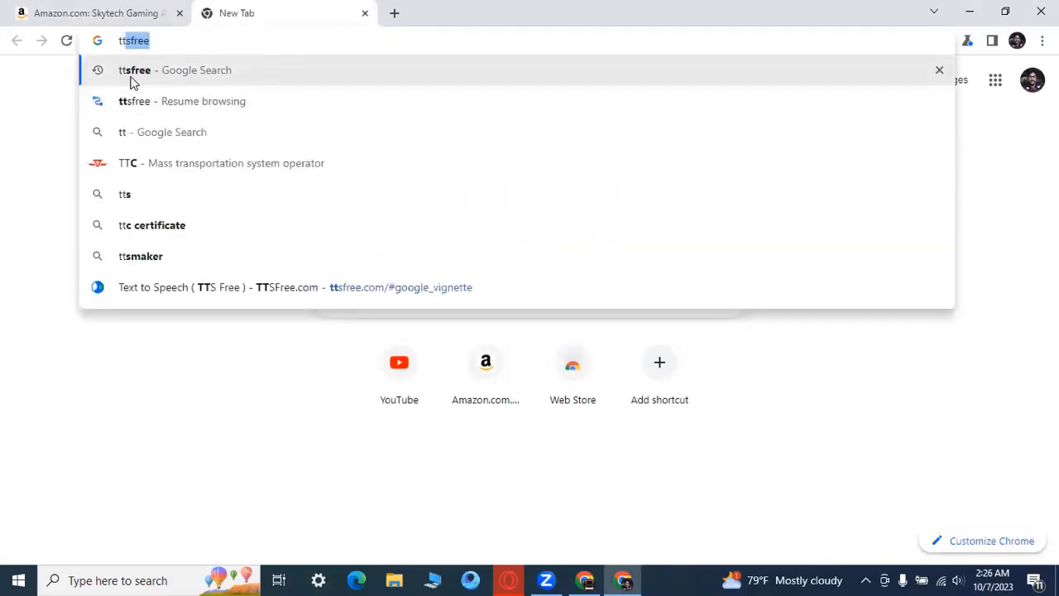
left_click(223, 72)
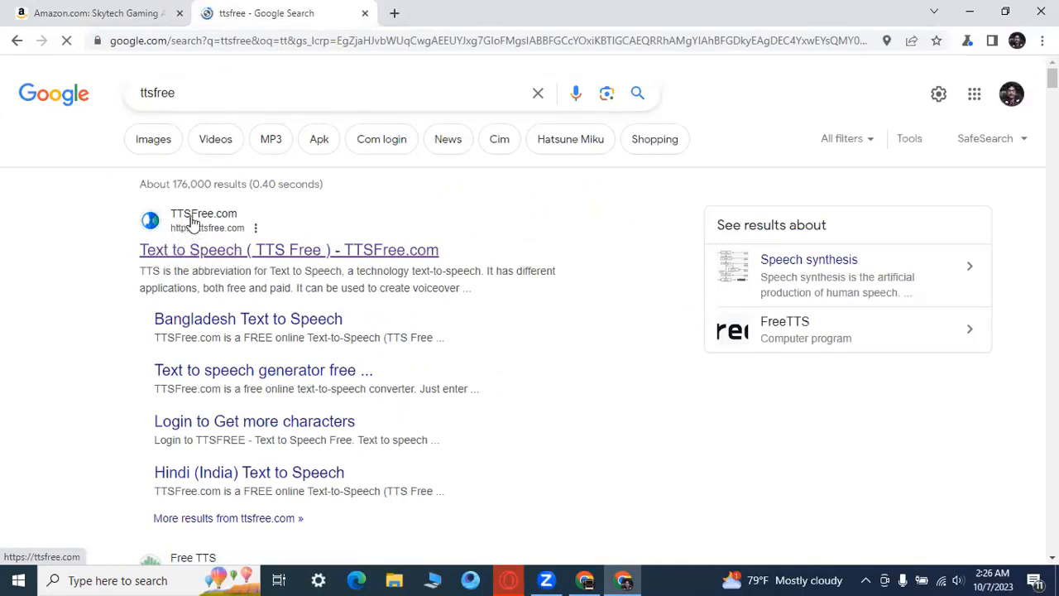
left_click(240, 259)
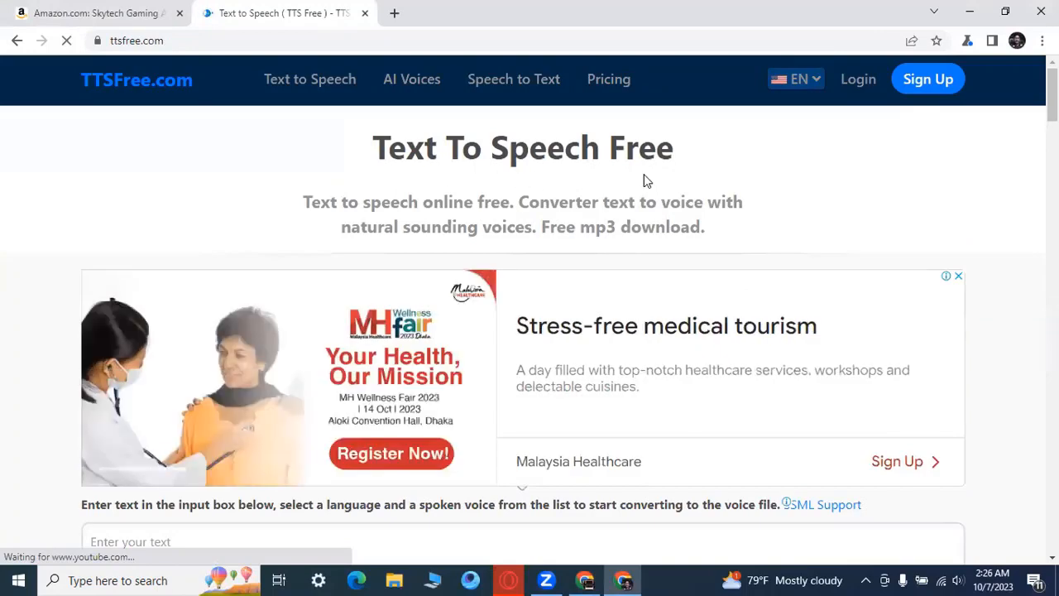
- Paste the product title into the text-to-speech input box and start a new line below it
scroll(664, 182, "down", 4)
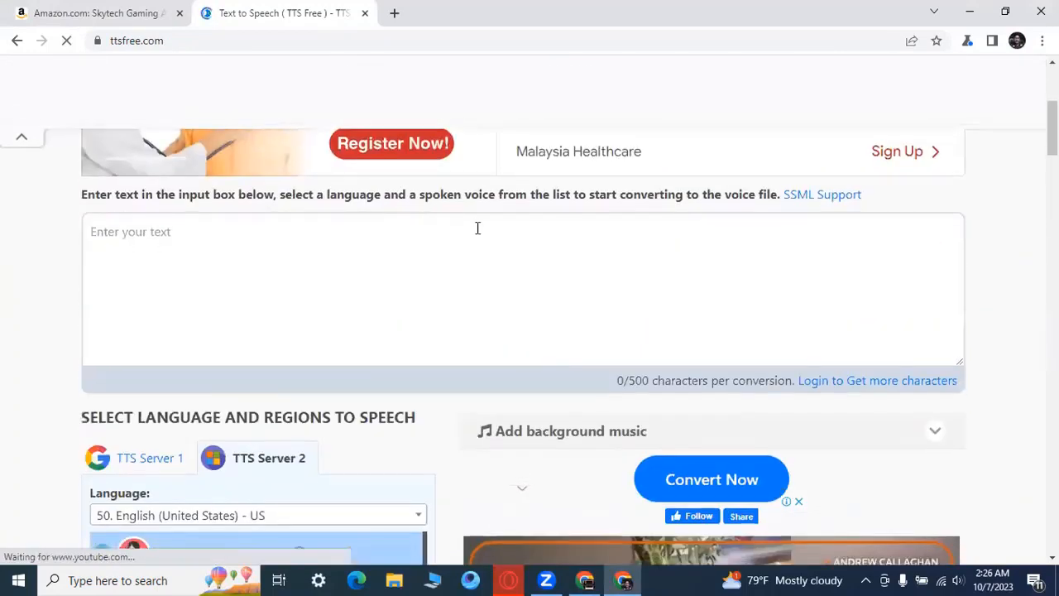
left_click(477, 230)
right_click(476, 229)
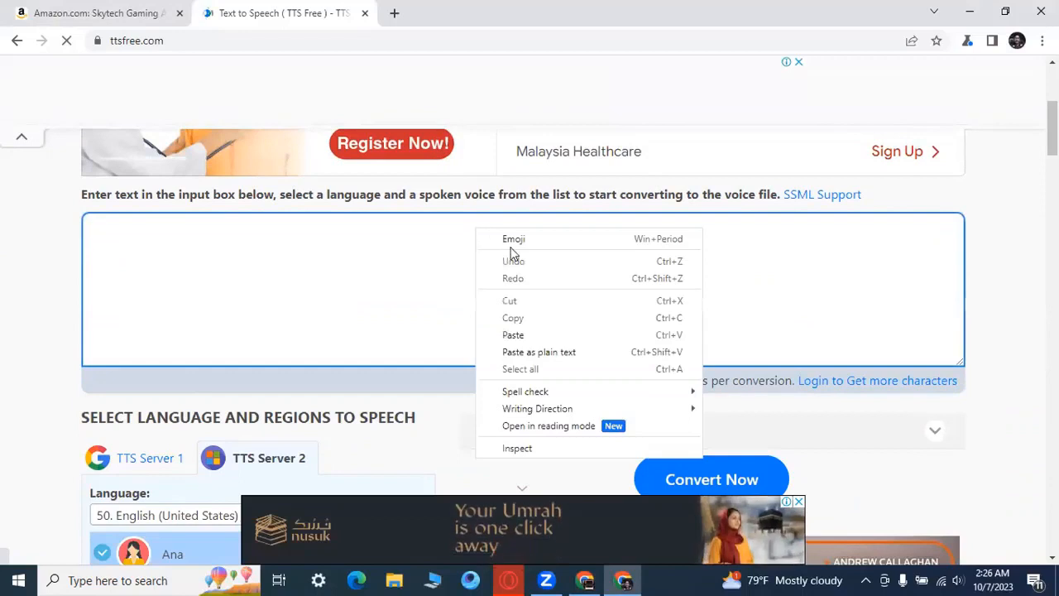
left_click(525, 335)
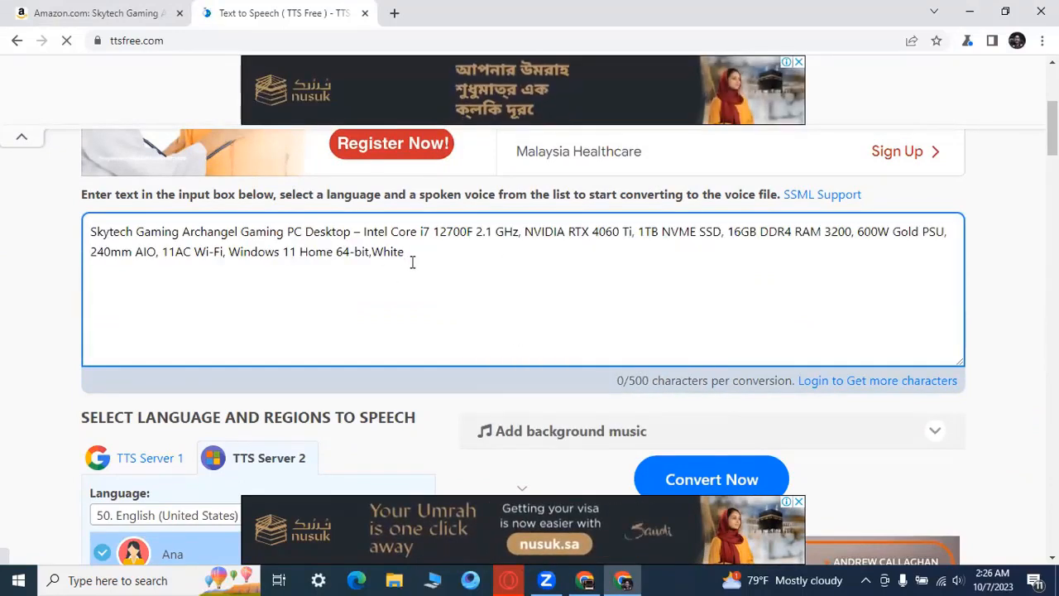
key("Return")
- Expand the specifications on the Amazon product page and copy the list from "Specific Uses For Product" through "CPU Model"
left_click(107, 12)
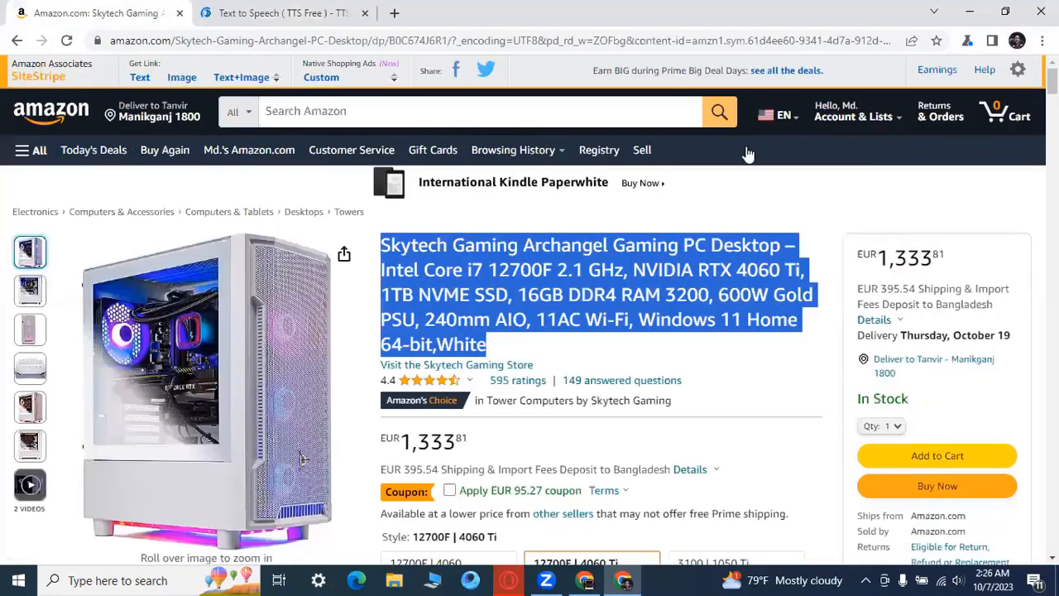
scroll(683, 205, "down", 5)
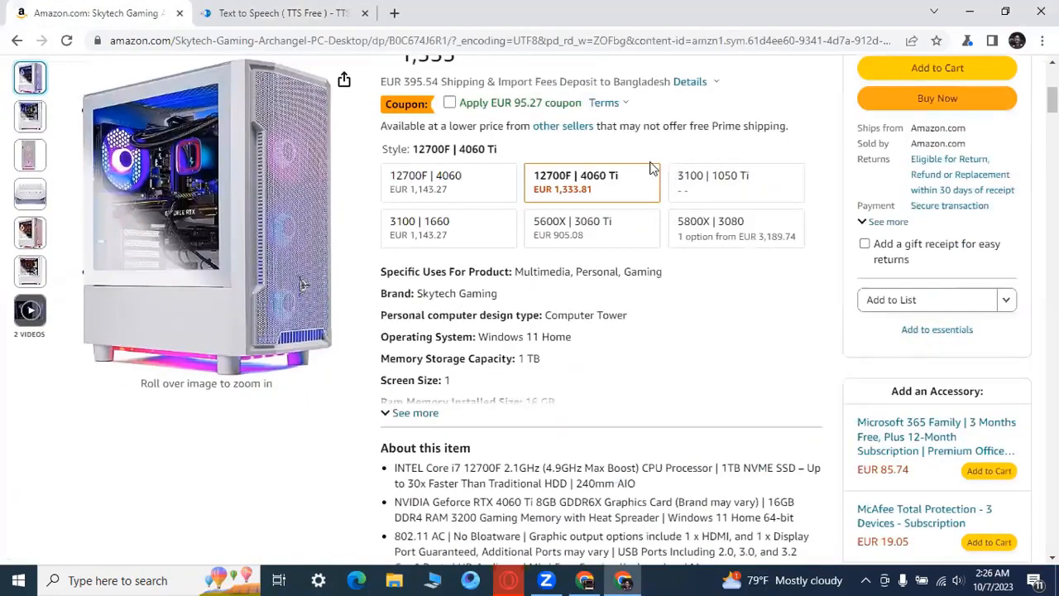
left_click(416, 412)
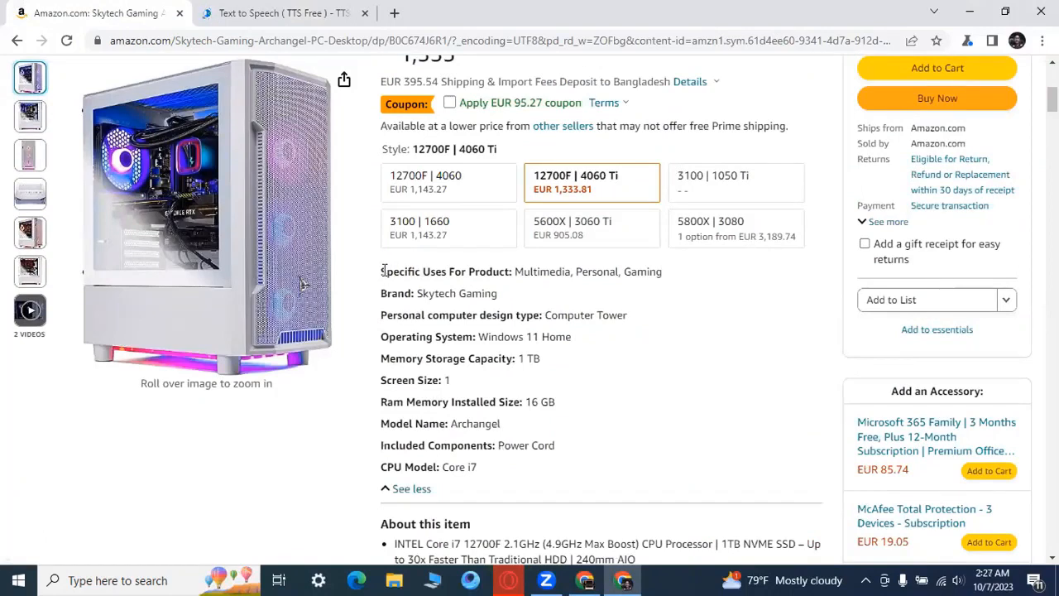
left_click_drag(383, 271, 494, 465)
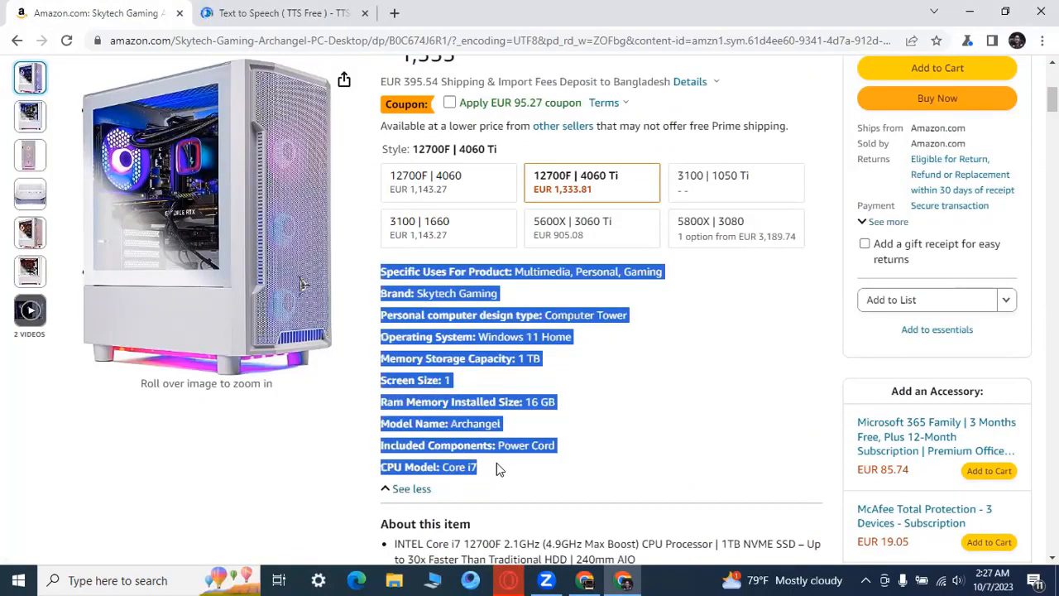
right_click(451, 313)
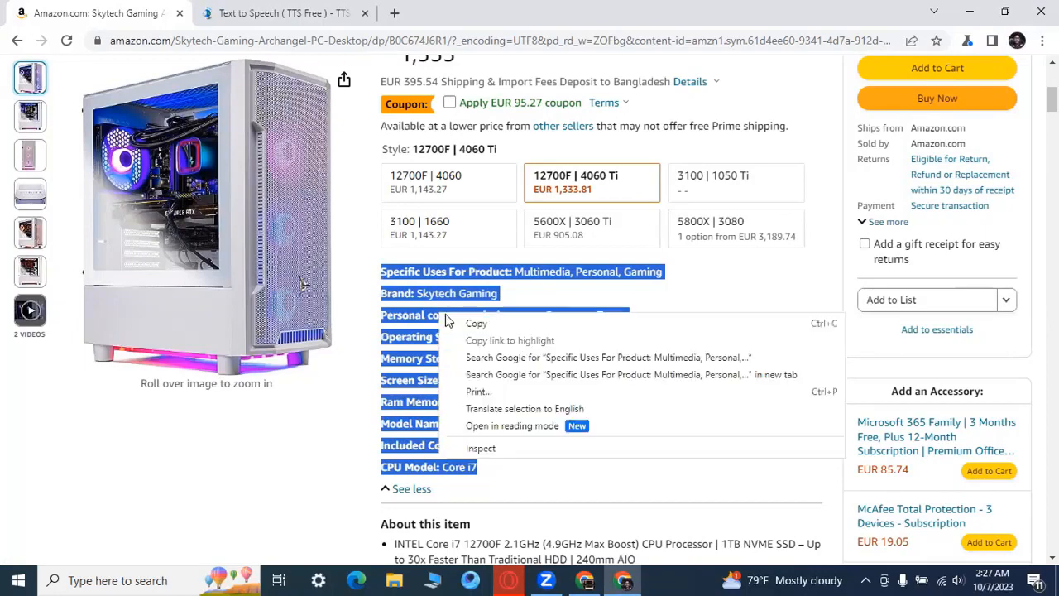
left_click(486, 326)
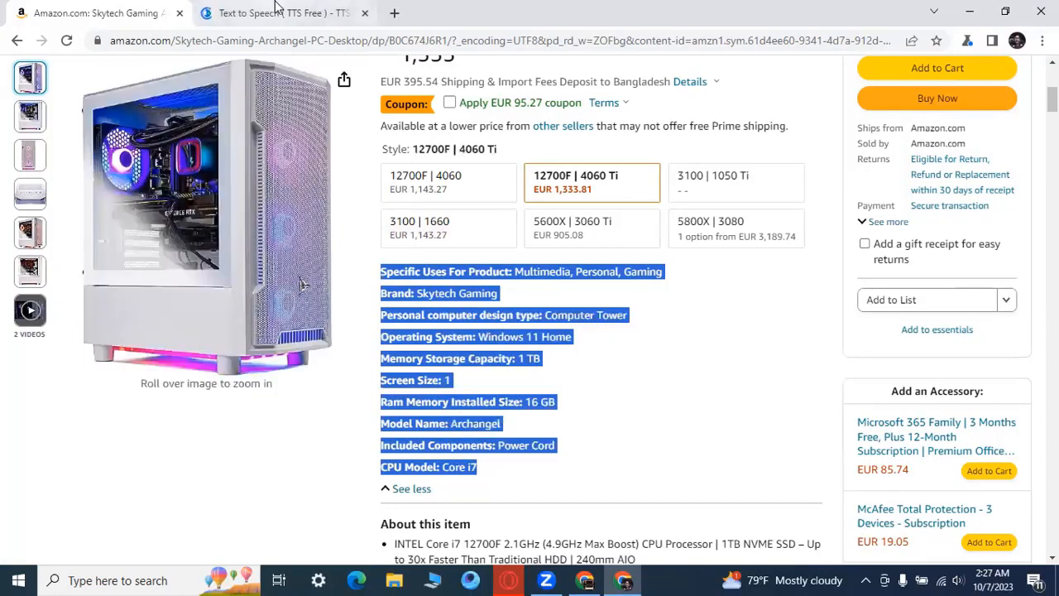
- Paste the copied specifications below the product title in the TTSFree text box and review the text
left_click(282, 11)
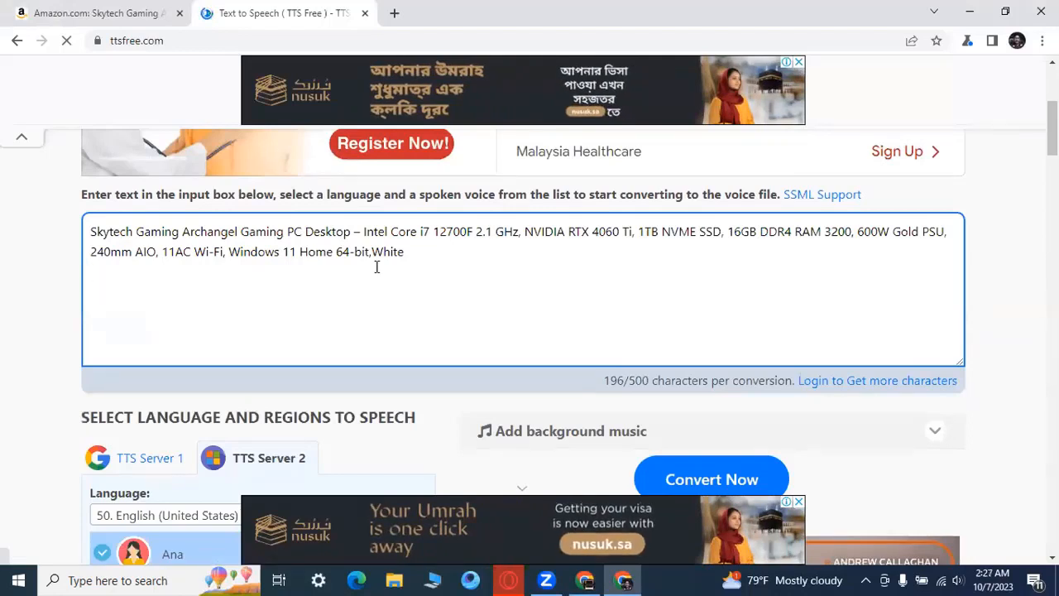
key("ctrl+v")
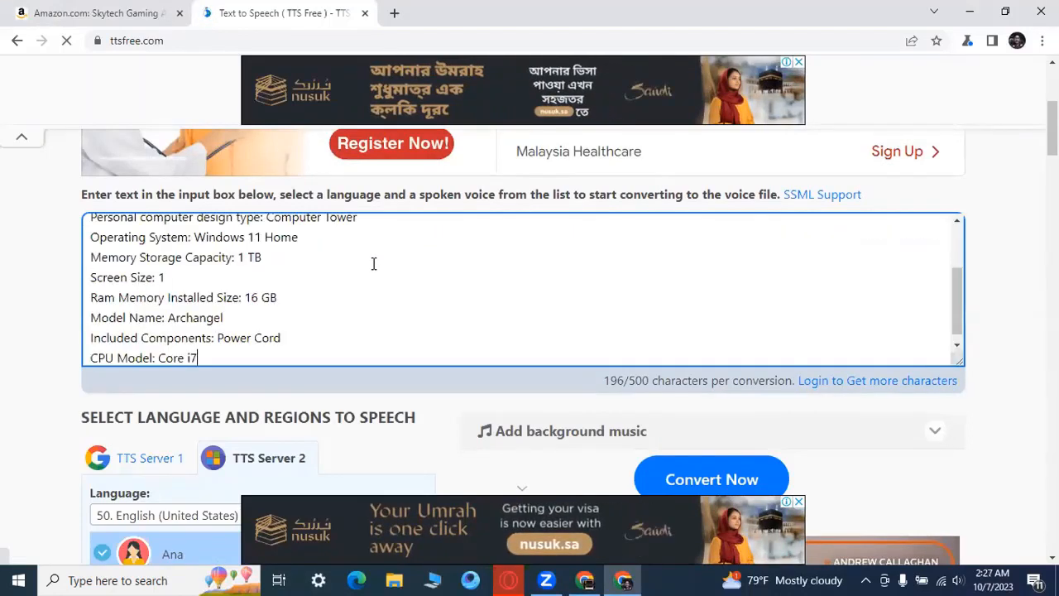
scroll(397, 264, "down", 3)
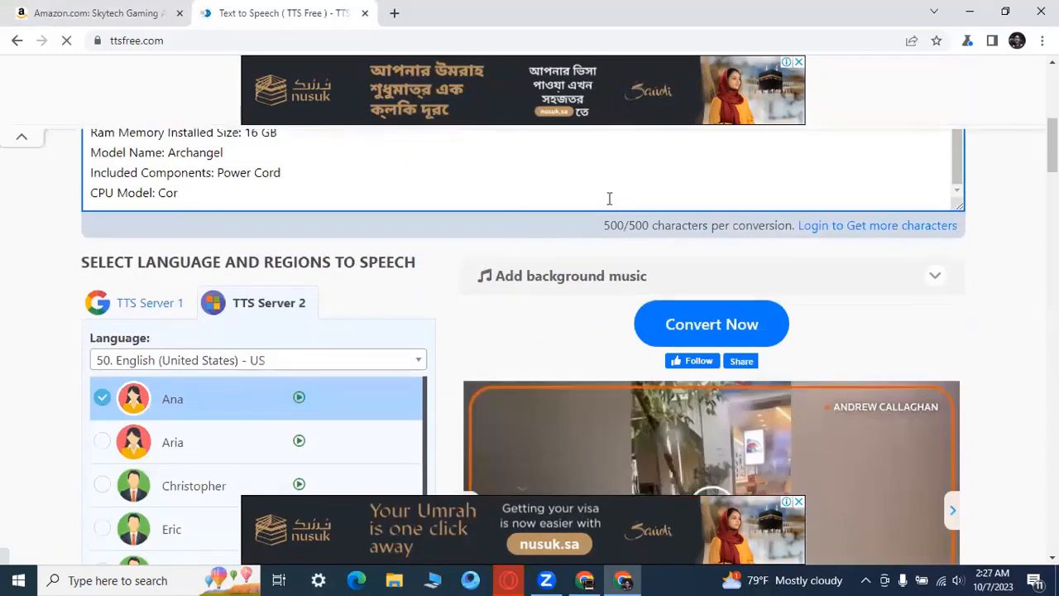
scroll(609, 198, "up", 3)
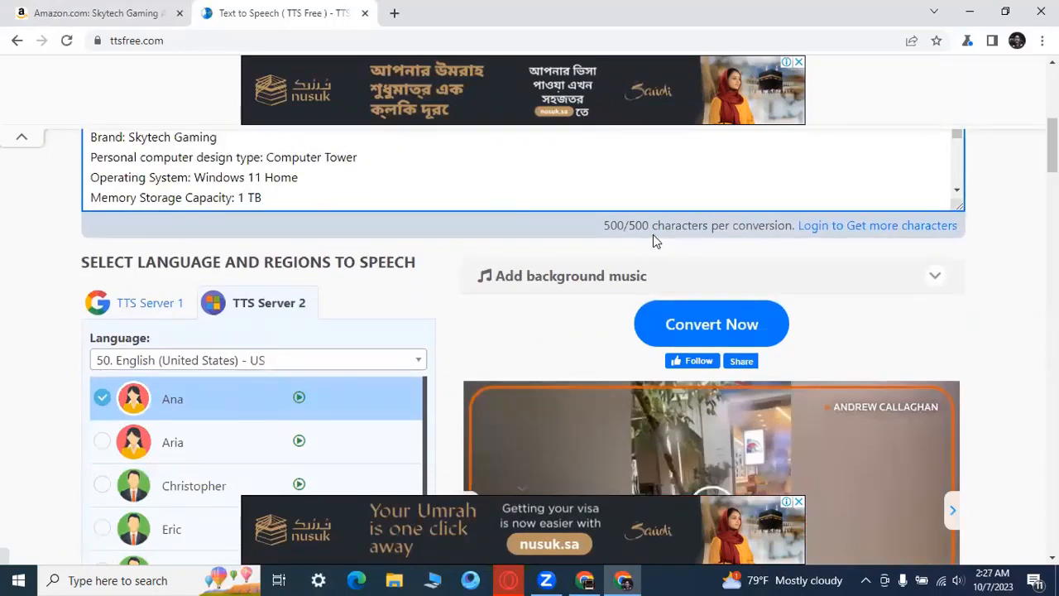
scroll(653, 234, "up", 3)
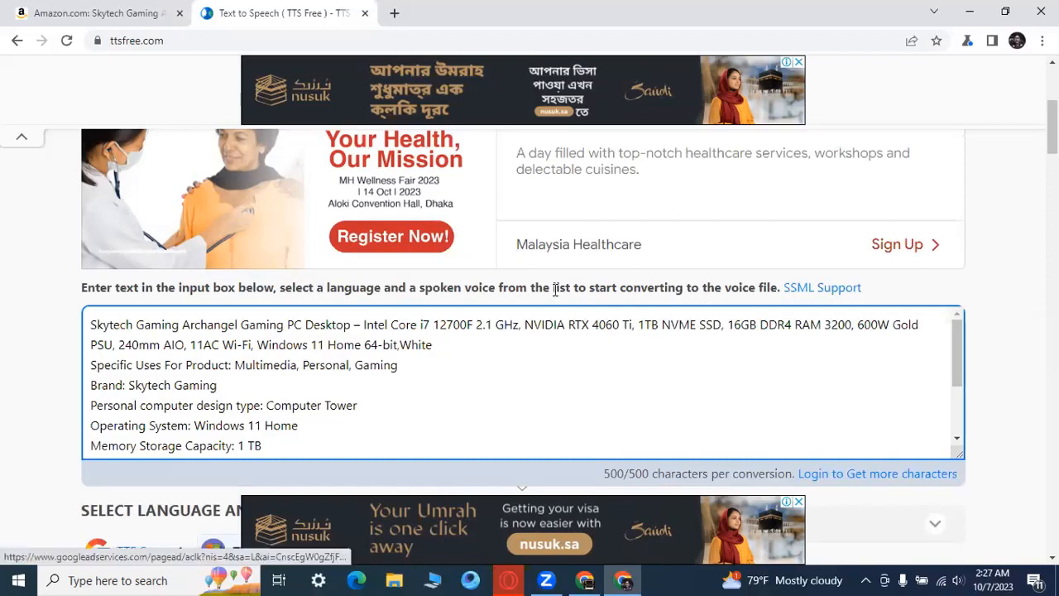
- Convert the entered product text to speech and dismiss the TTSConverter.io notice
scroll(866, 411, "down", 2)
scroll(767, 317, "down", 3)
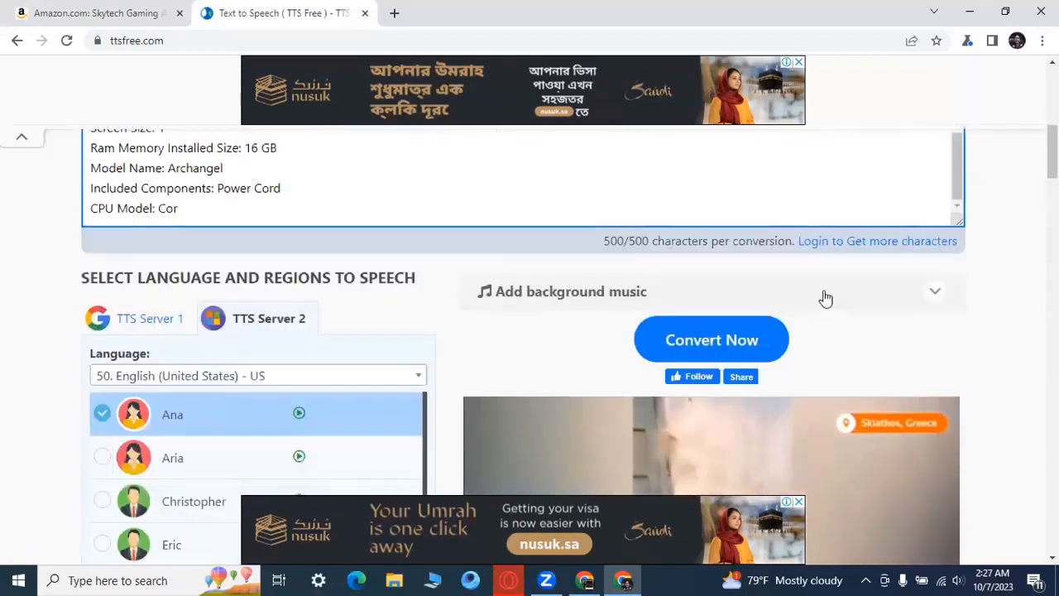
left_click(736, 346)
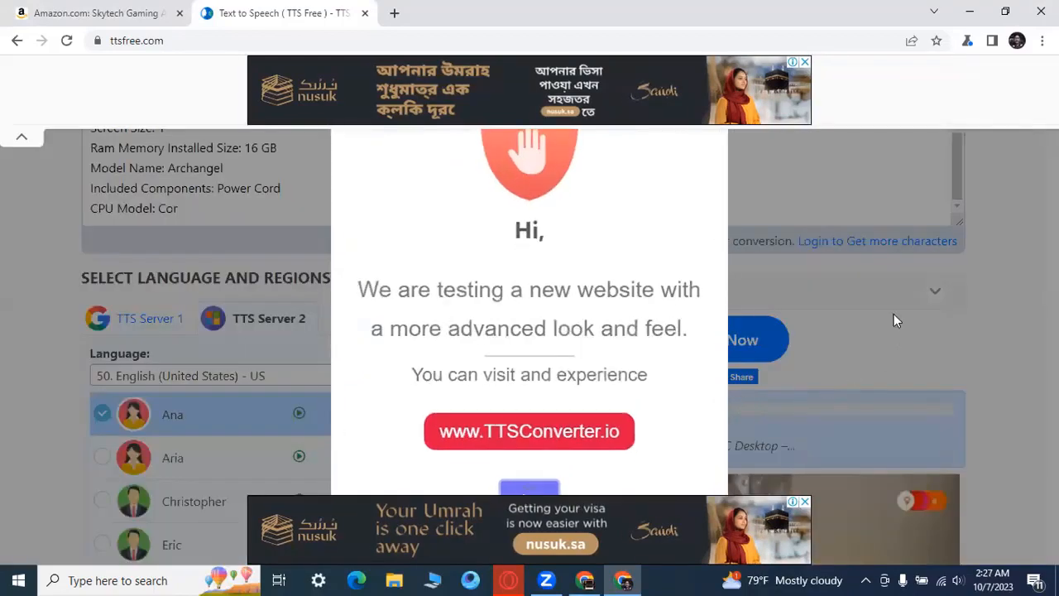
left_click(894, 320)
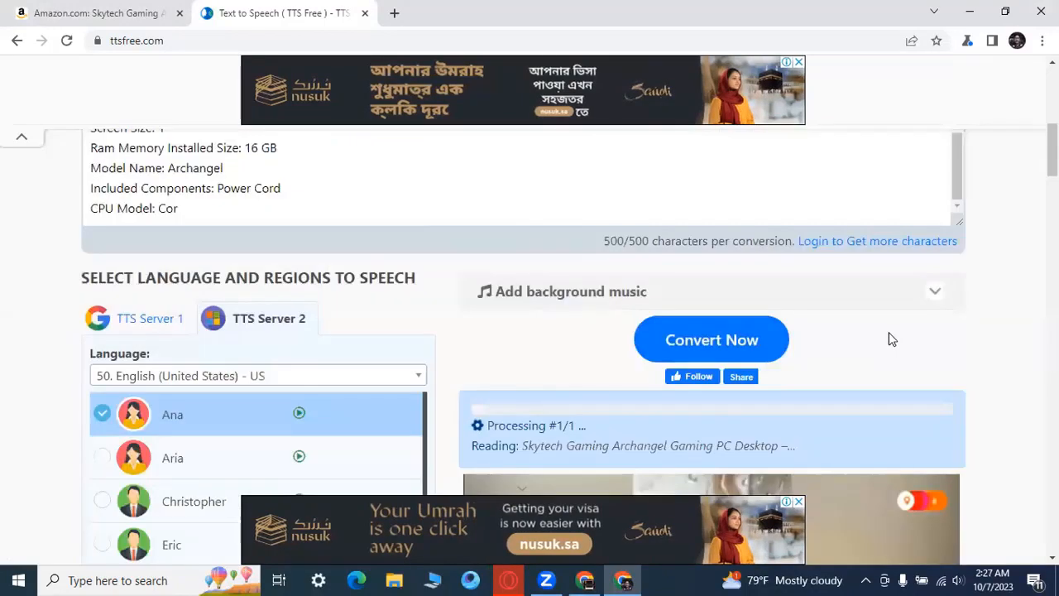
scroll(889, 338, "down", 20)
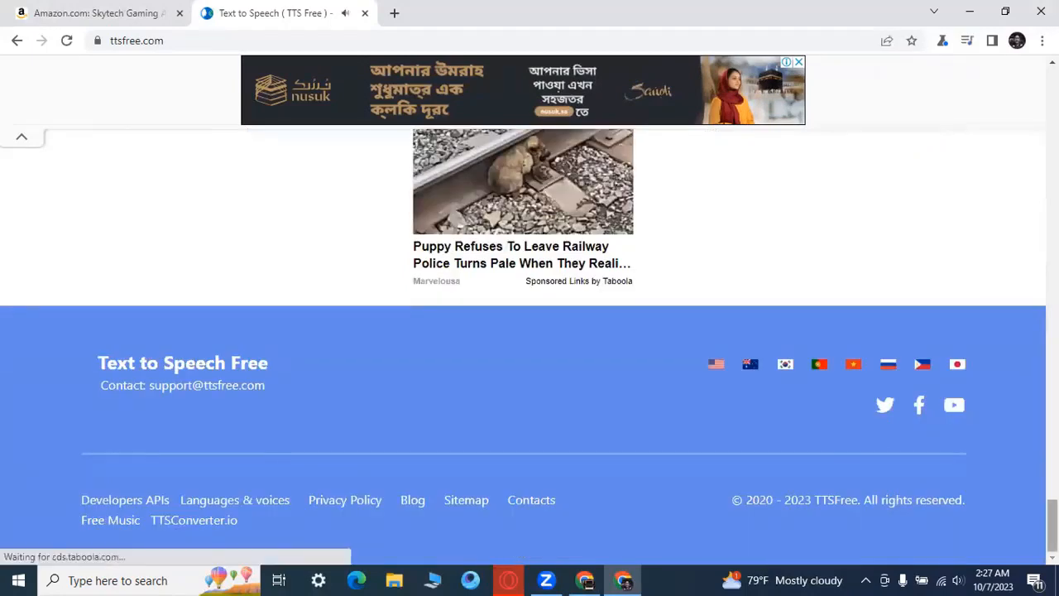
left_click_drag(1052, 526, 1052, 307)
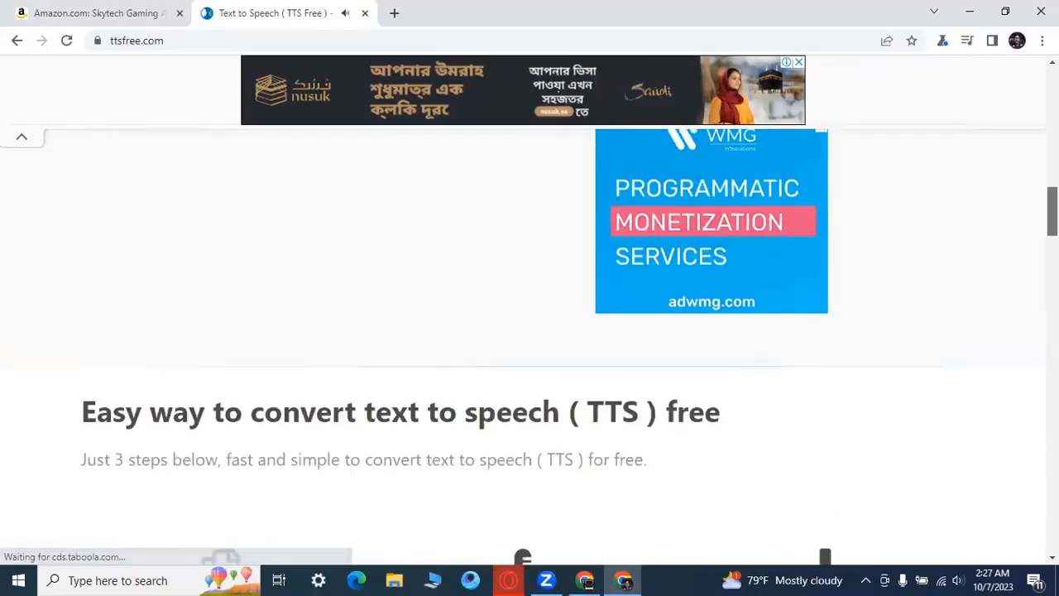
- Download the generated product voice-over as an MP3 and close the advertisement that interrupts it
scroll(704, 369, "up", 5)
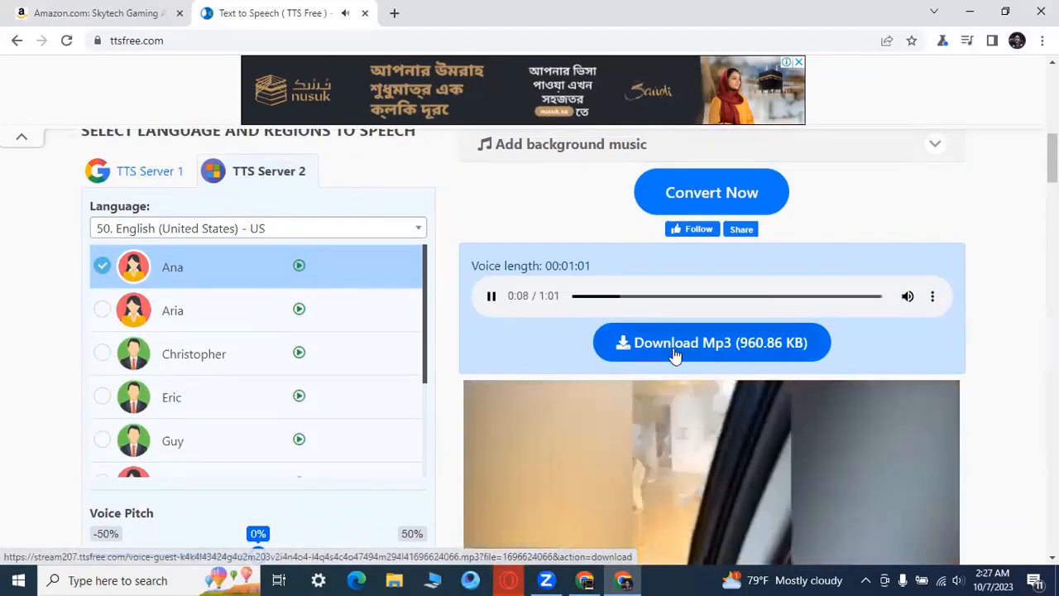
left_click(678, 354)
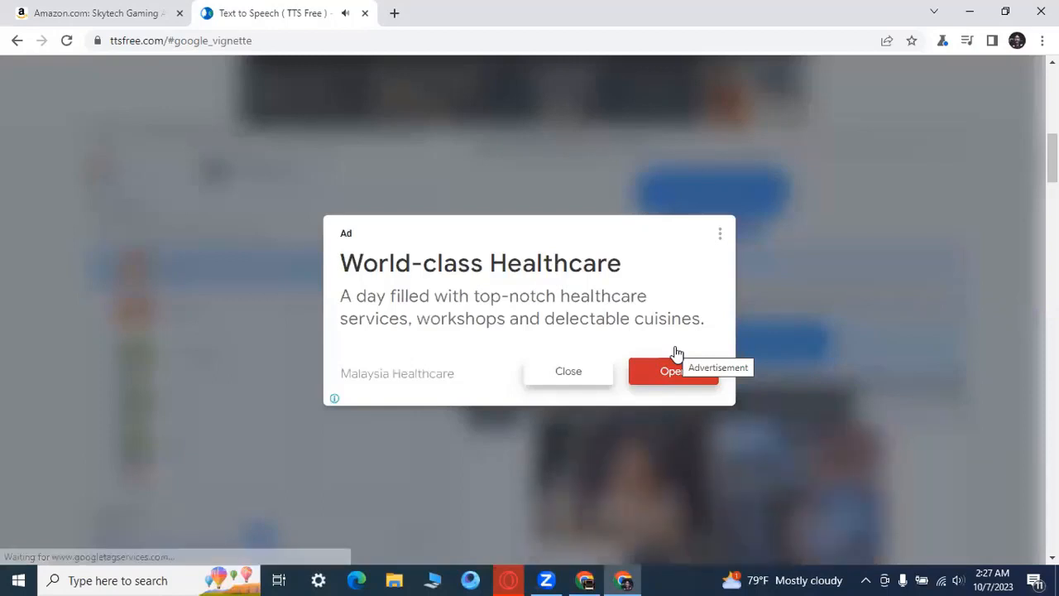
left_click(569, 374)
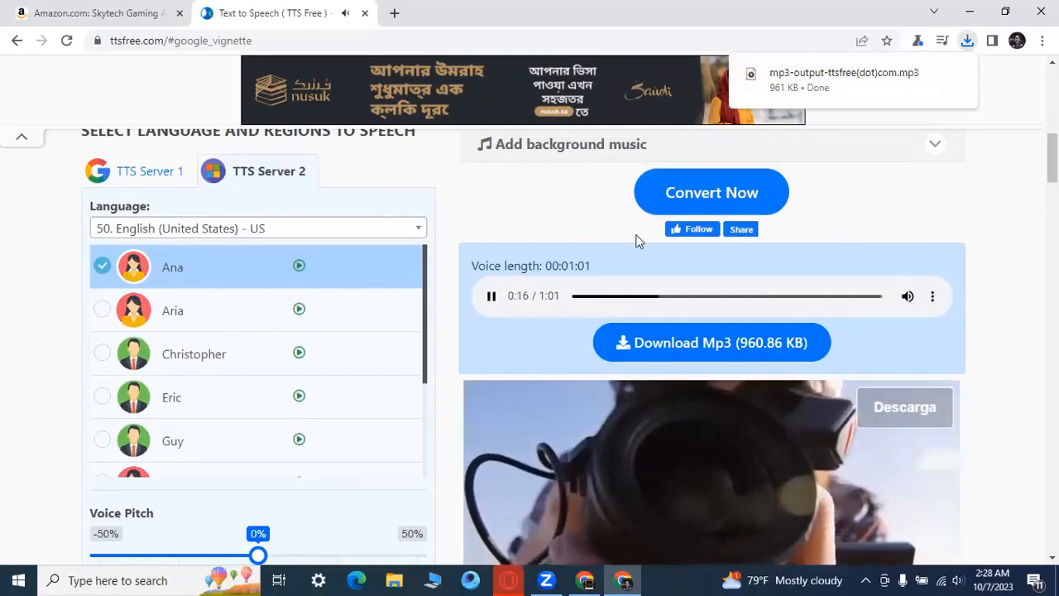
- On the Amazon product page, copy the "About this item" heading together with its first two bullet points, INTEL Core i7 and NVIDIA Geforce
left_click(106, 14)
scroll(641, 296, "down", 4)
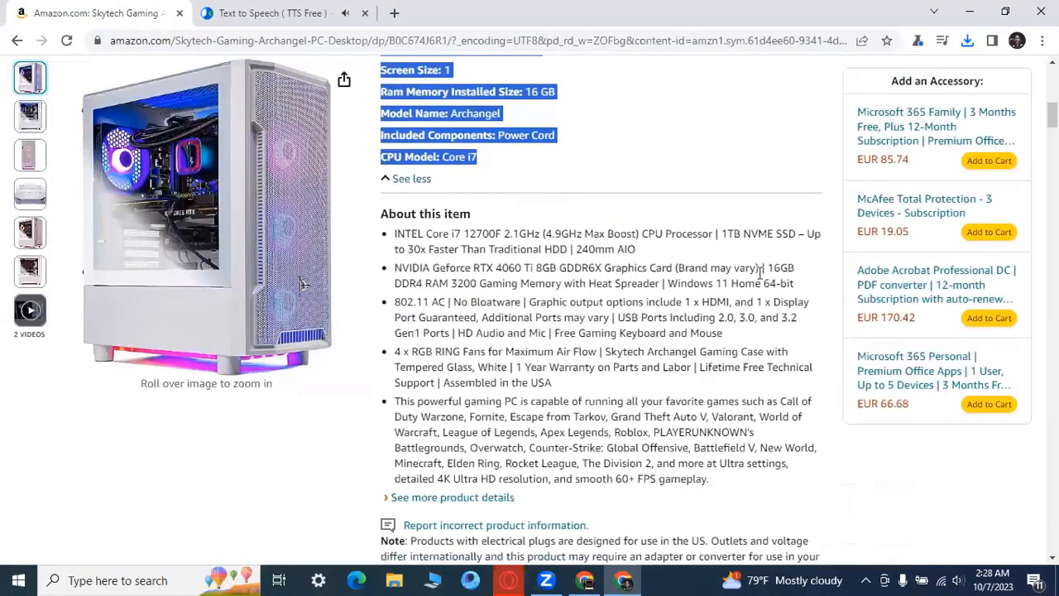
scroll(714, 265, "down", 2)
scroll(485, 177, "up", 2)
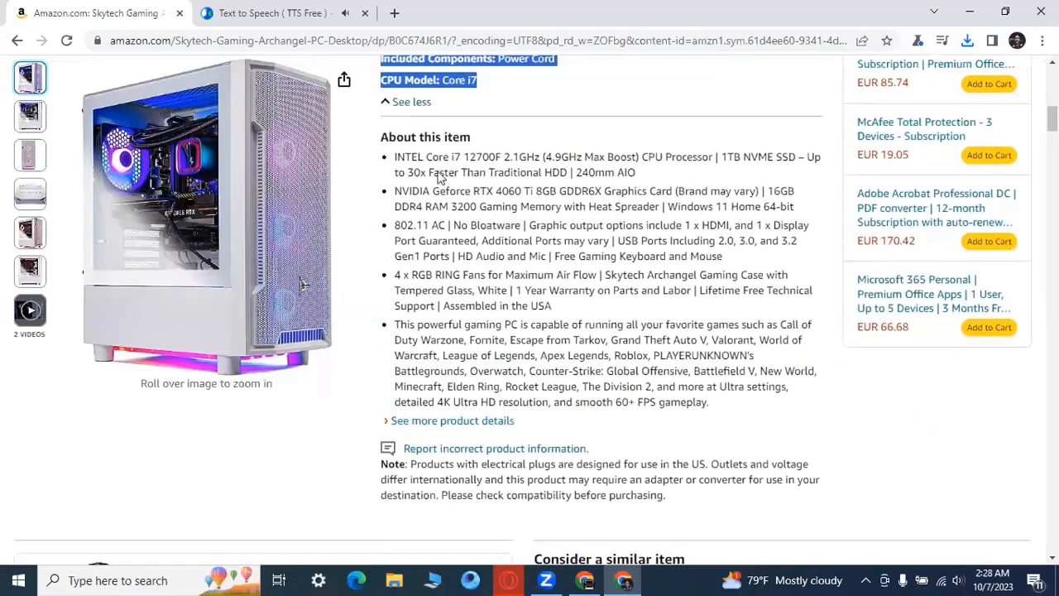
left_click_drag(381, 213, 645, 275)
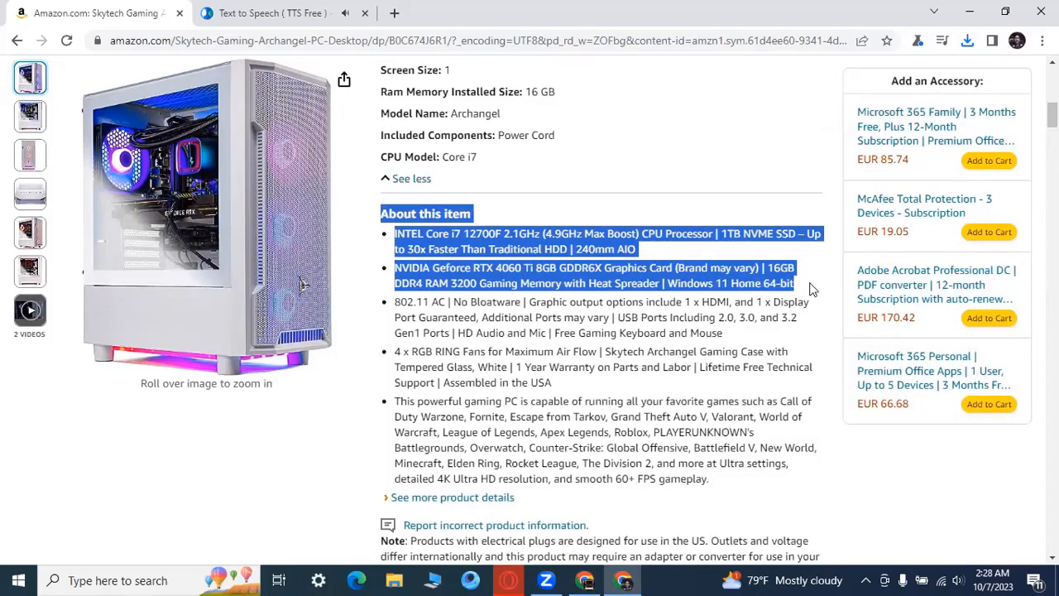
right_click(488, 273)
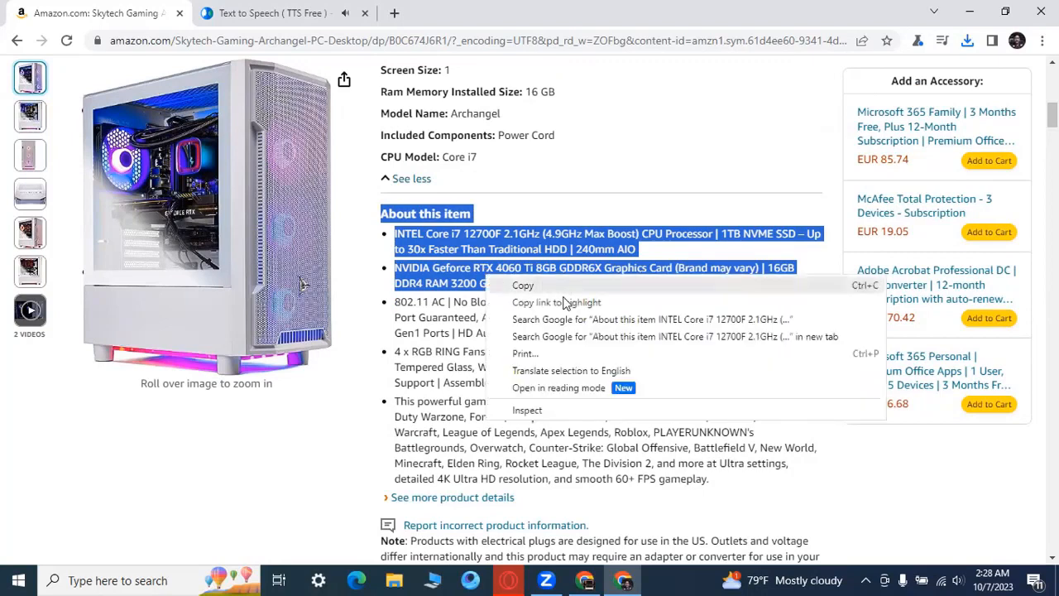
left_click(568, 286)
- Replace all text in the TTSFree.com input box with the copied "About this item" heading and first two bullets
left_click(299, 7)
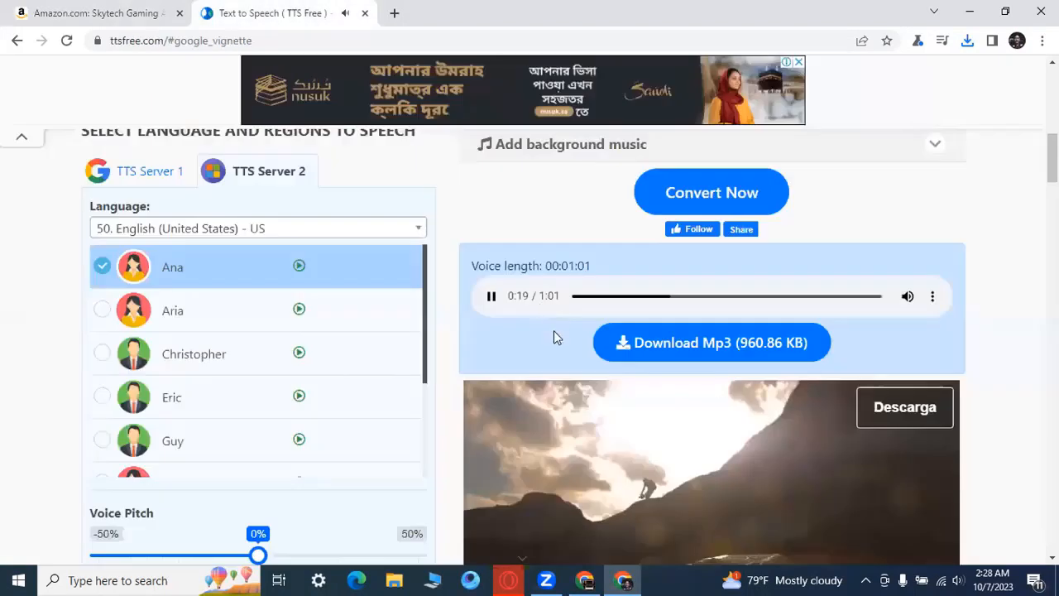
scroll(432, 254, "up", 3)
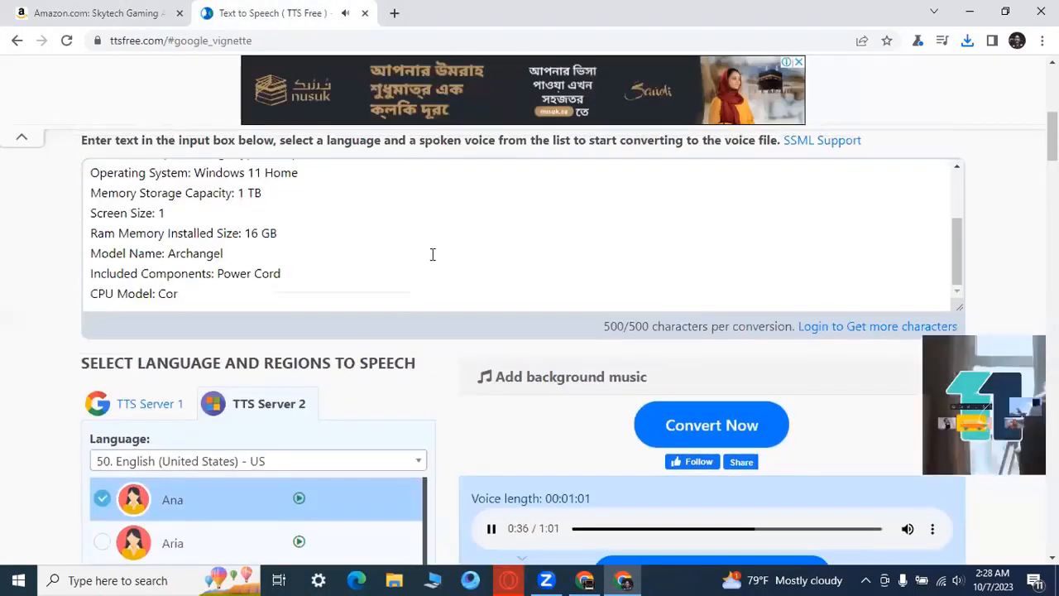
left_click(400, 291)
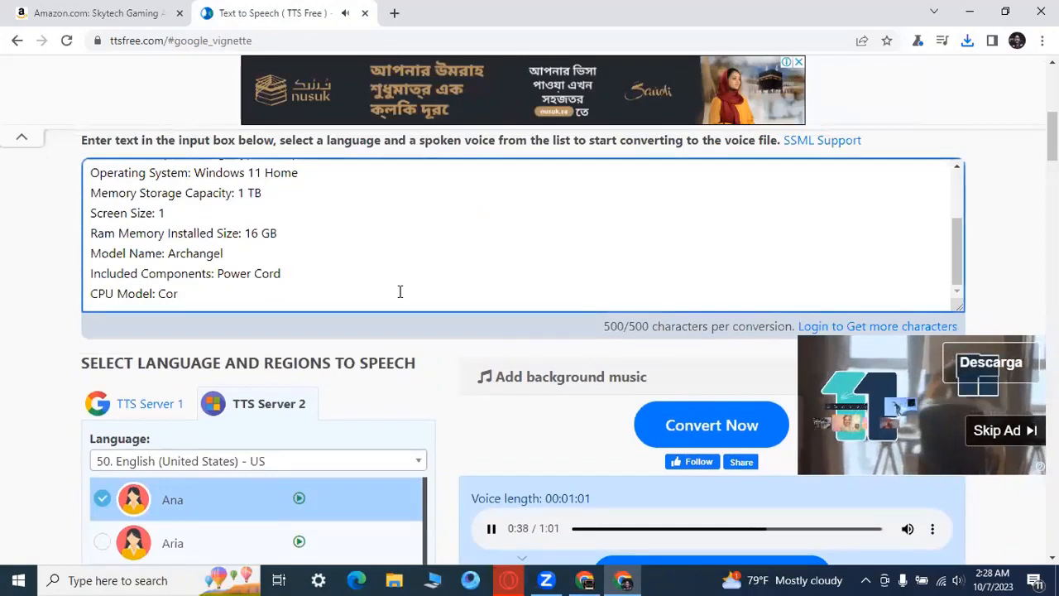
key("ctrl+a")
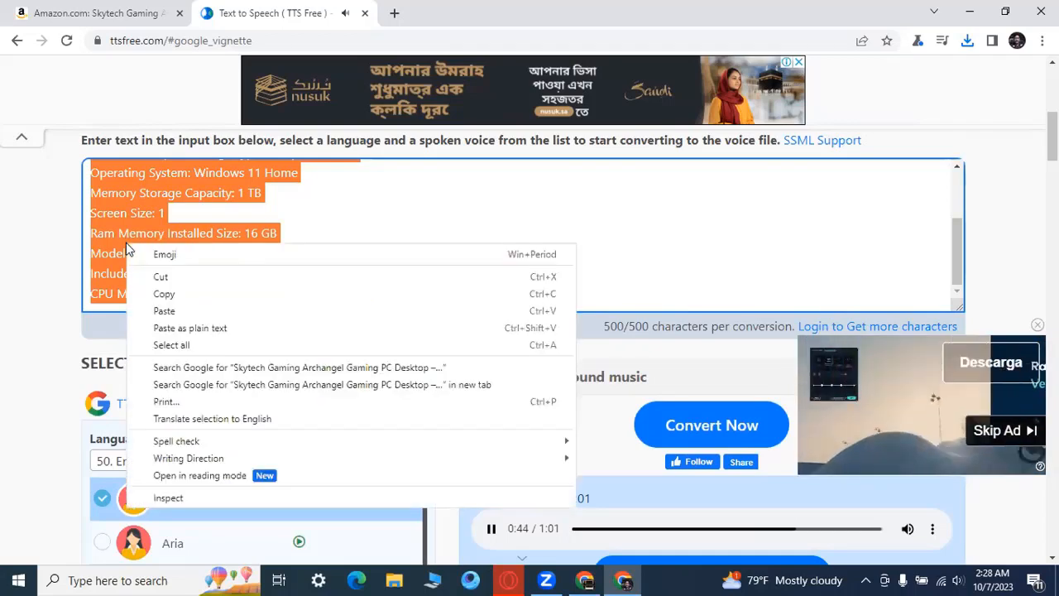
right_click(126, 243)
left_click(224, 312)
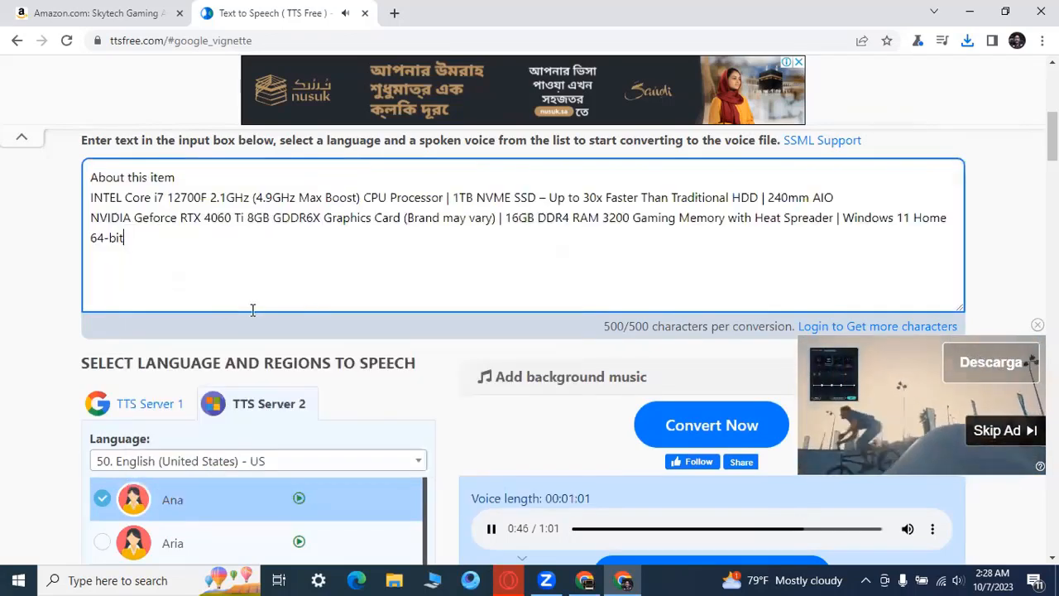
- Convert the "About this item" text to speech, pause its playback and download the MP3
left_click(718, 428)
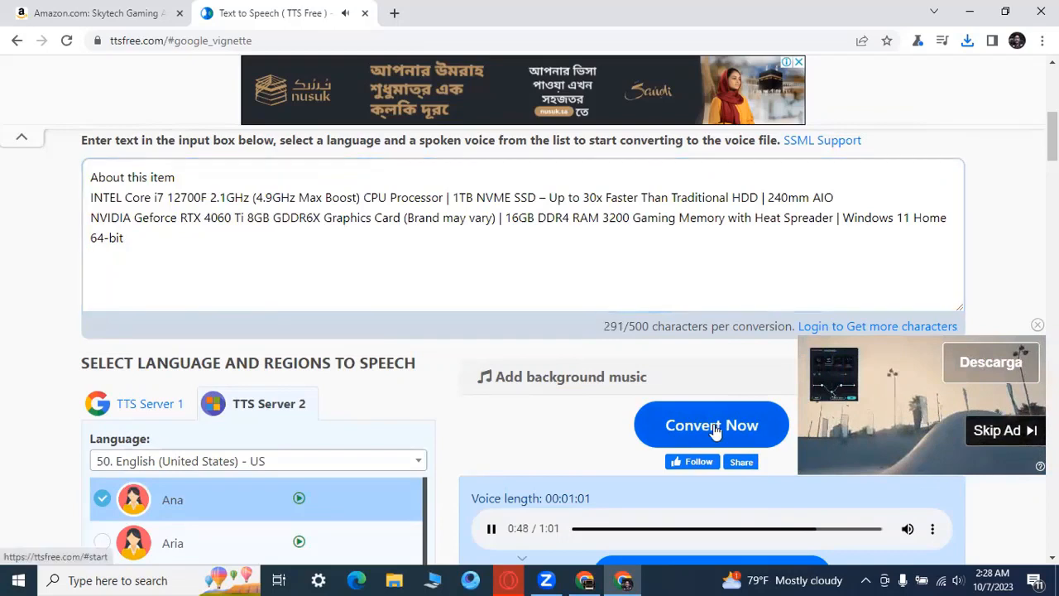
scroll(719, 380, "down", 2)
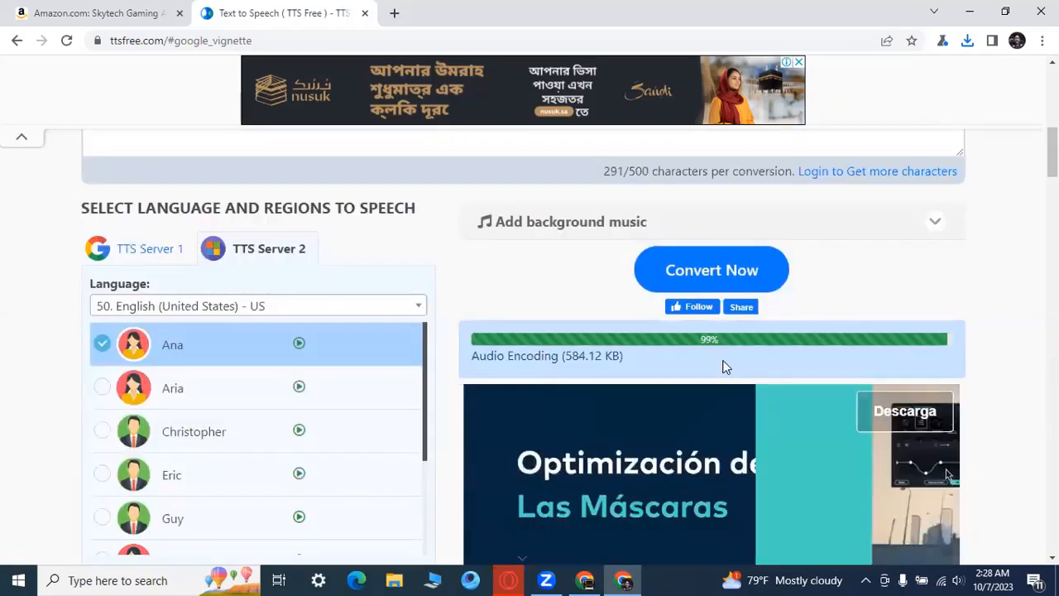
left_click(494, 379)
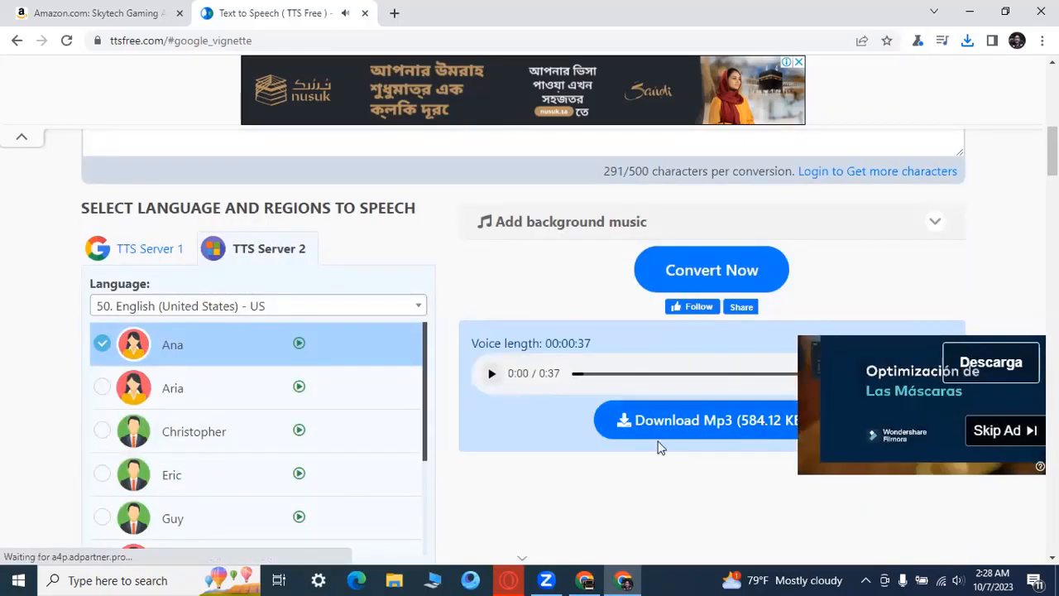
left_click(702, 429)
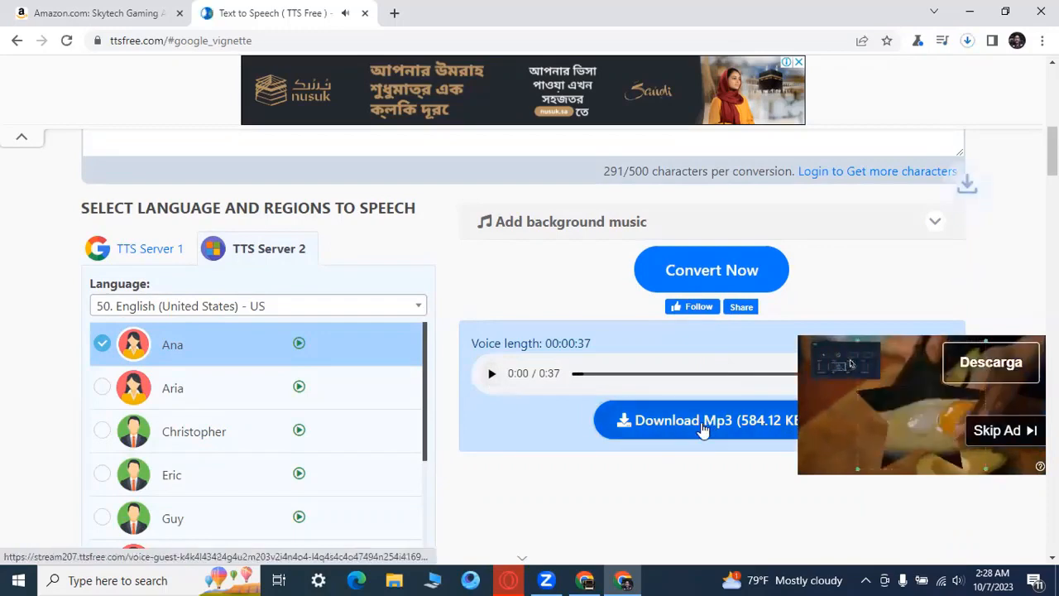
- On the Amazon page, copy the third and fourth "About this item" bullets, from "802.11 AC" through "Assembled in the USA"
left_click(158, 15)
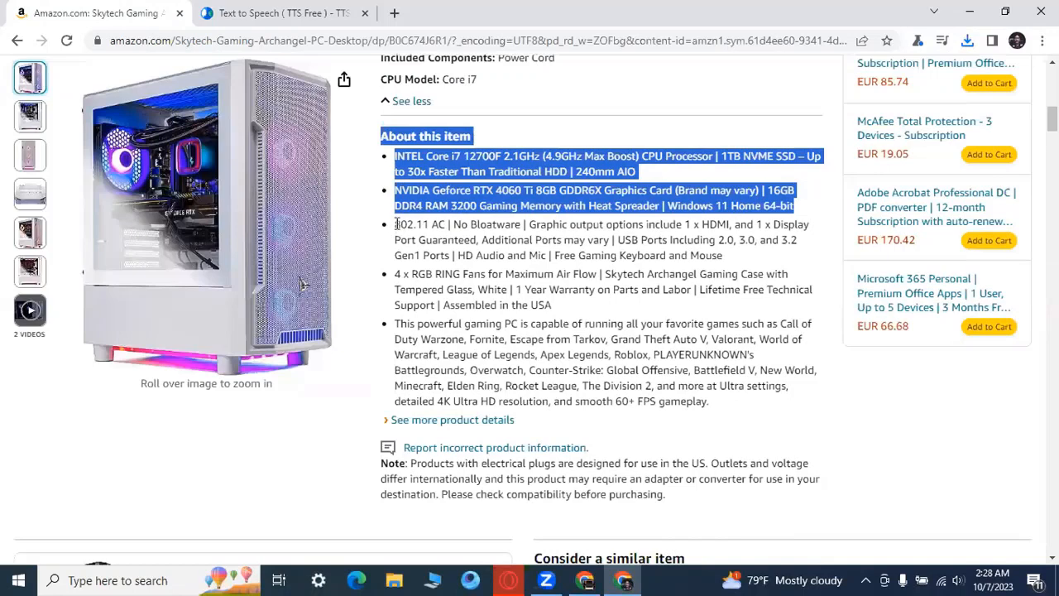
left_click_drag(396, 224, 561, 309)
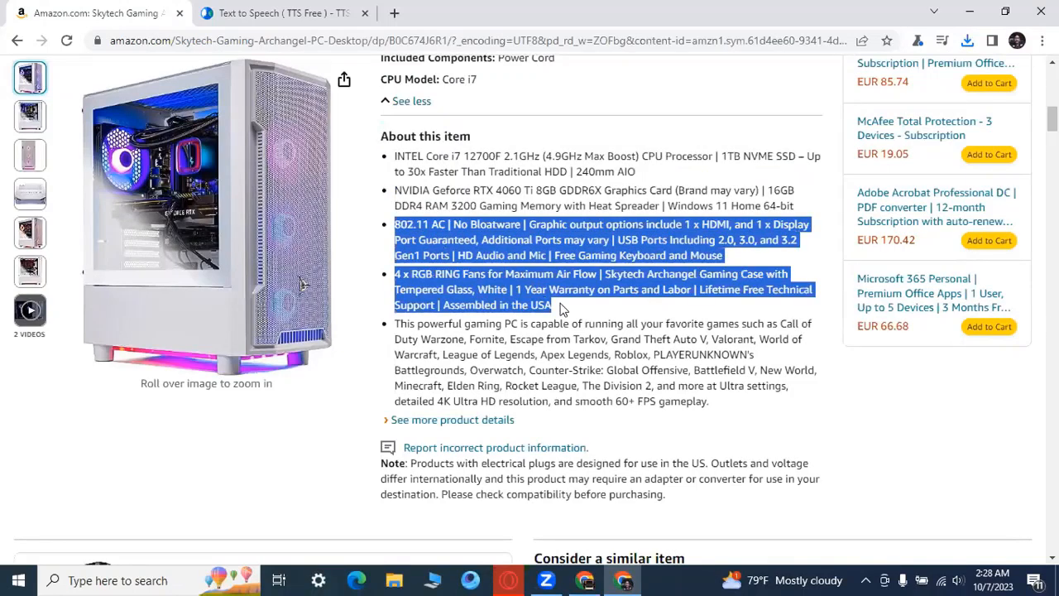
right_click(542, 241)
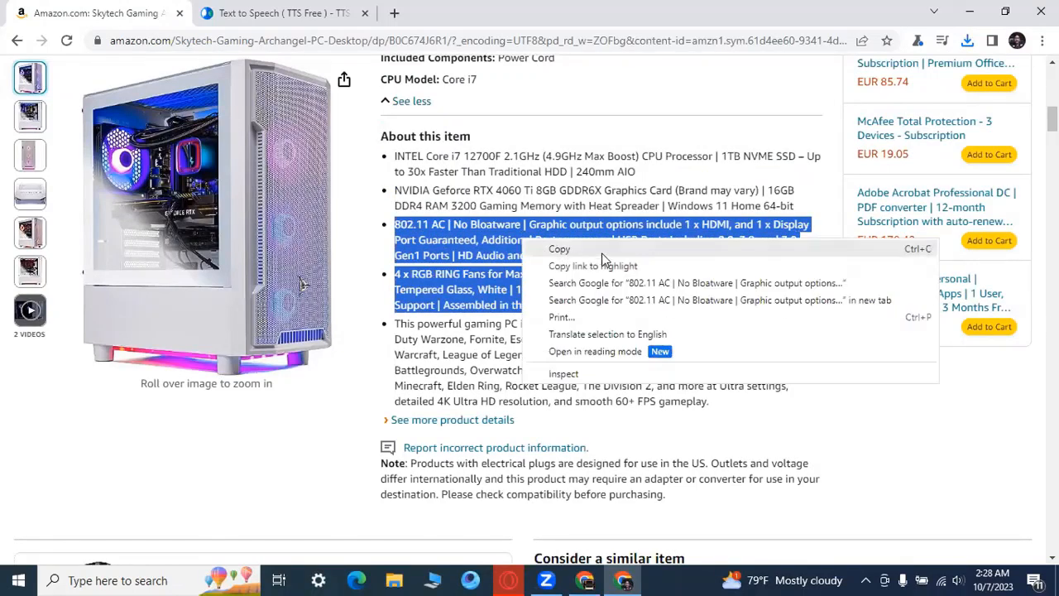
left_click(603, 251)
- Replace all text in the TTSFree.com input box with the copied third and fourth bullets
left_click(273, 14)
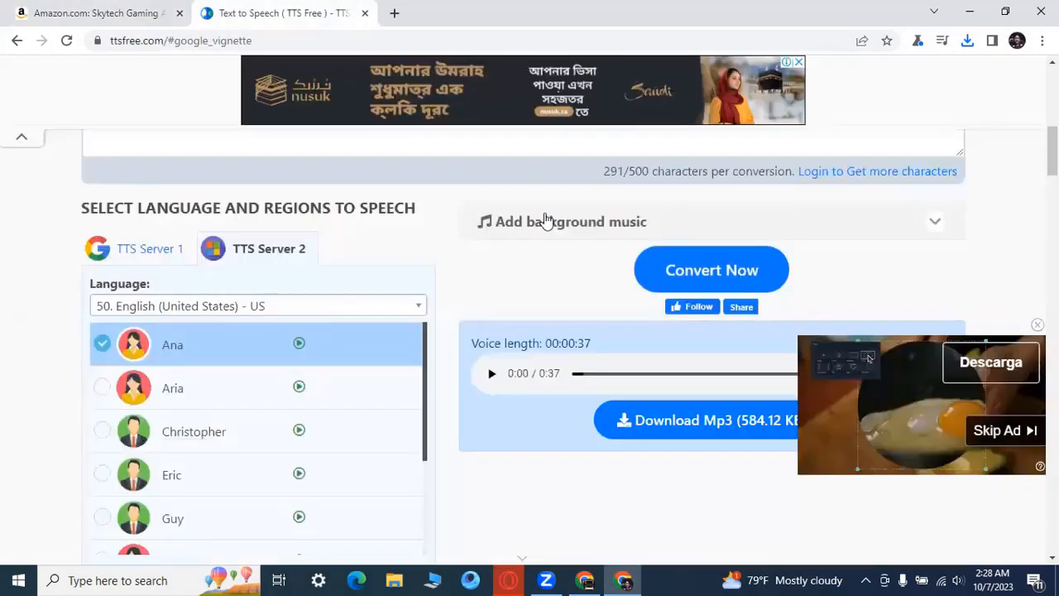
scroll(607, 267, "up", 3)
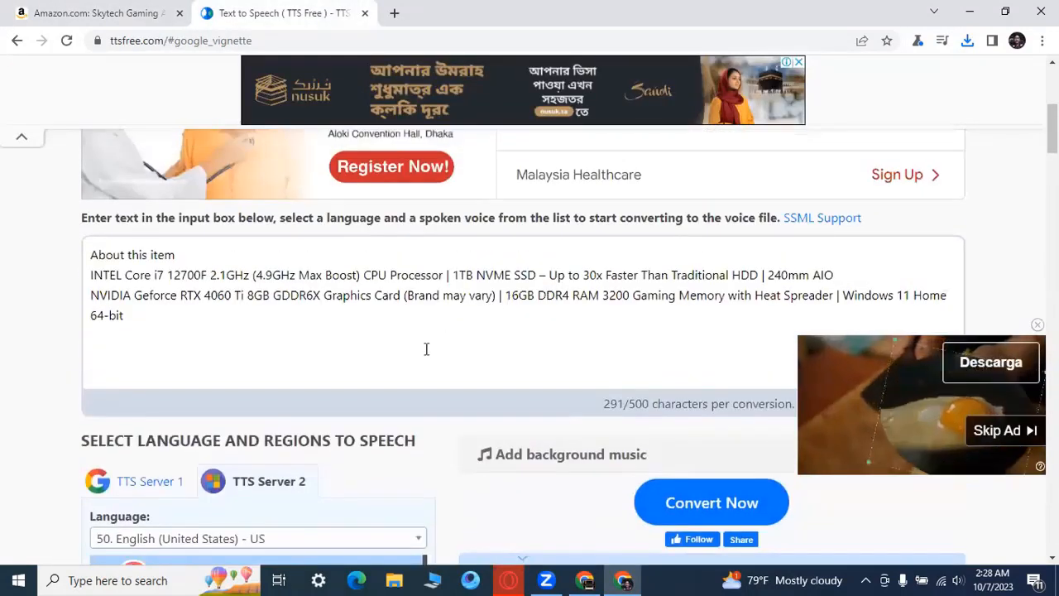
left_click(372, 323)
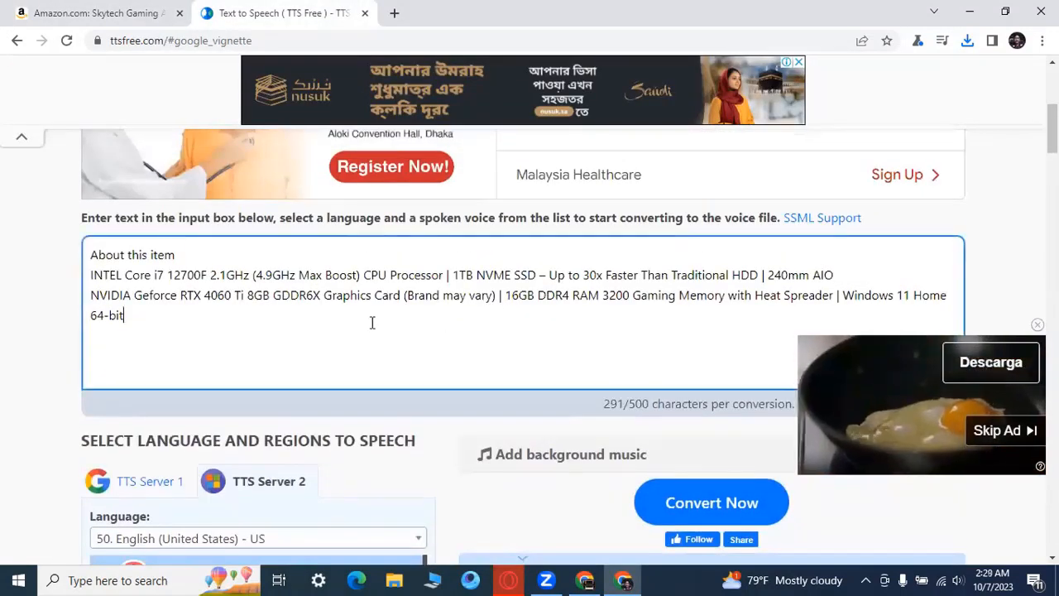
key("ctrl+a")
right_click(249, 281)
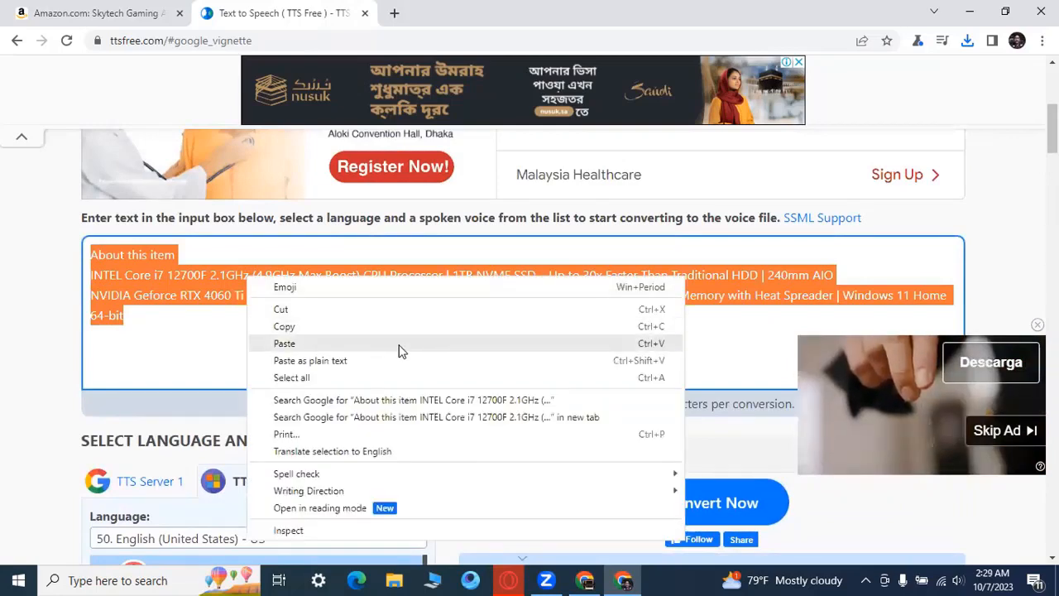
left_click(399, 344)
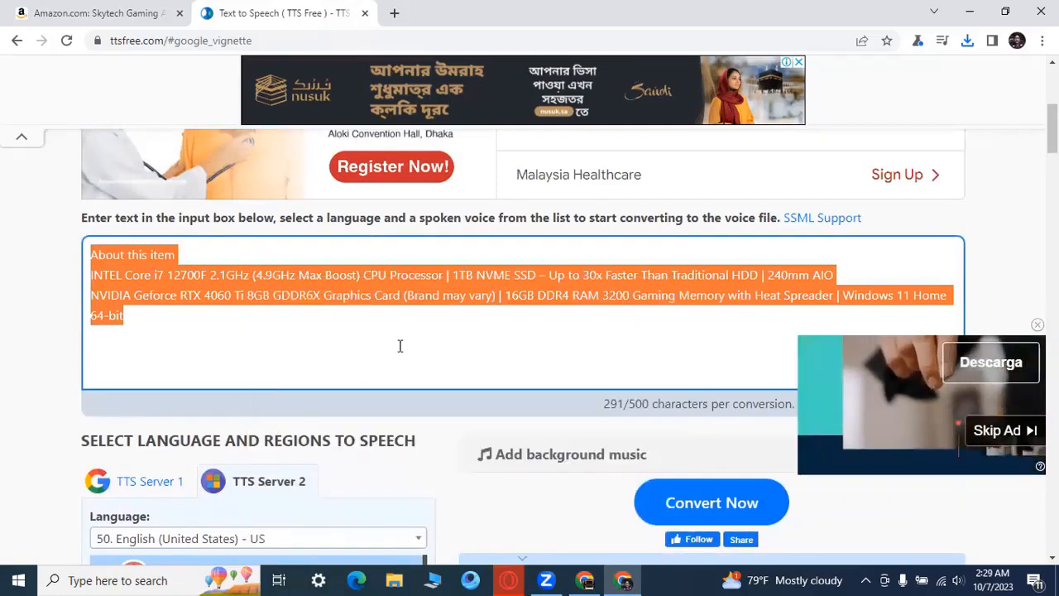
- Convert the third and fourth bullets to speech, pause the playback and download the MP3
left_click(720, 506)
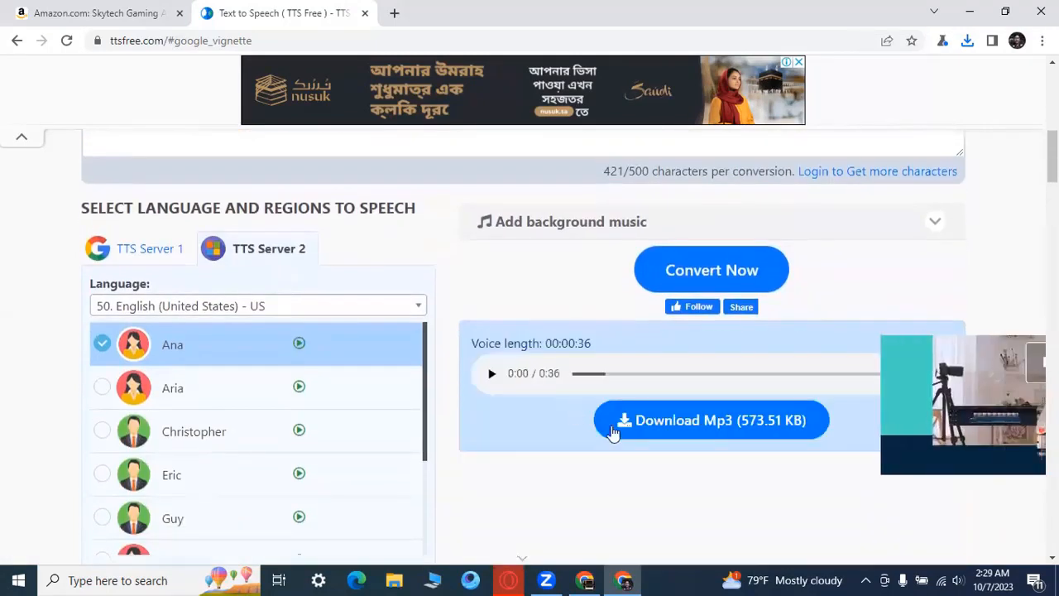
scroll(542, 457, "down", 1)
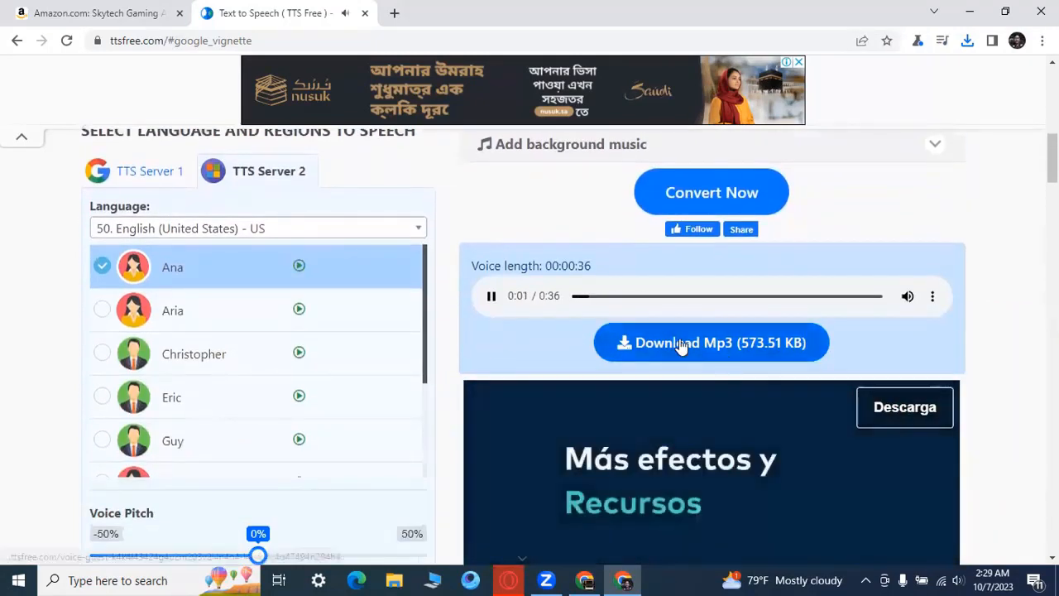
left_click(493, 299)
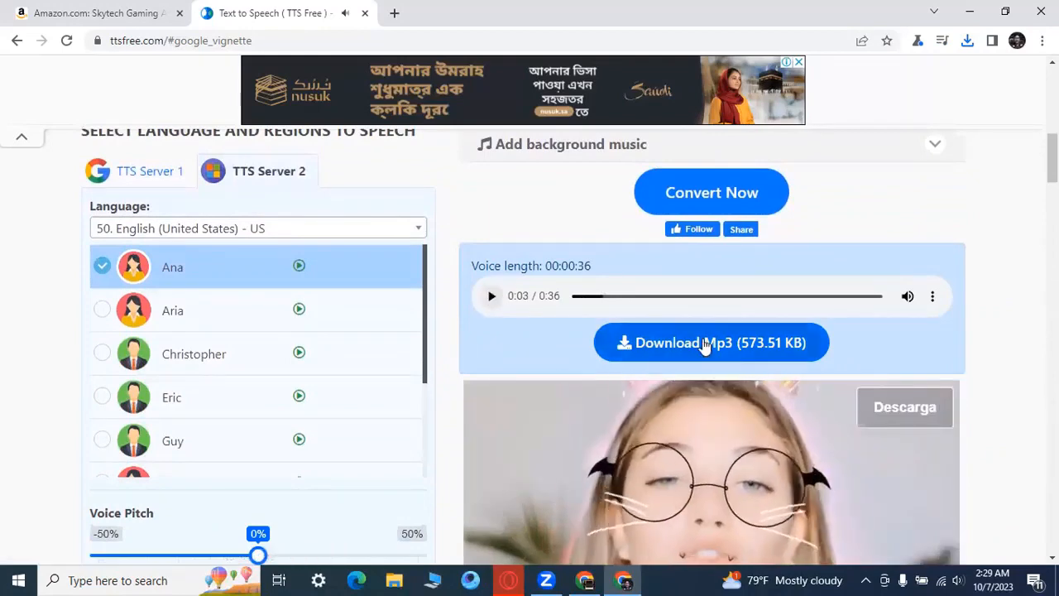
left_click(702, 342)
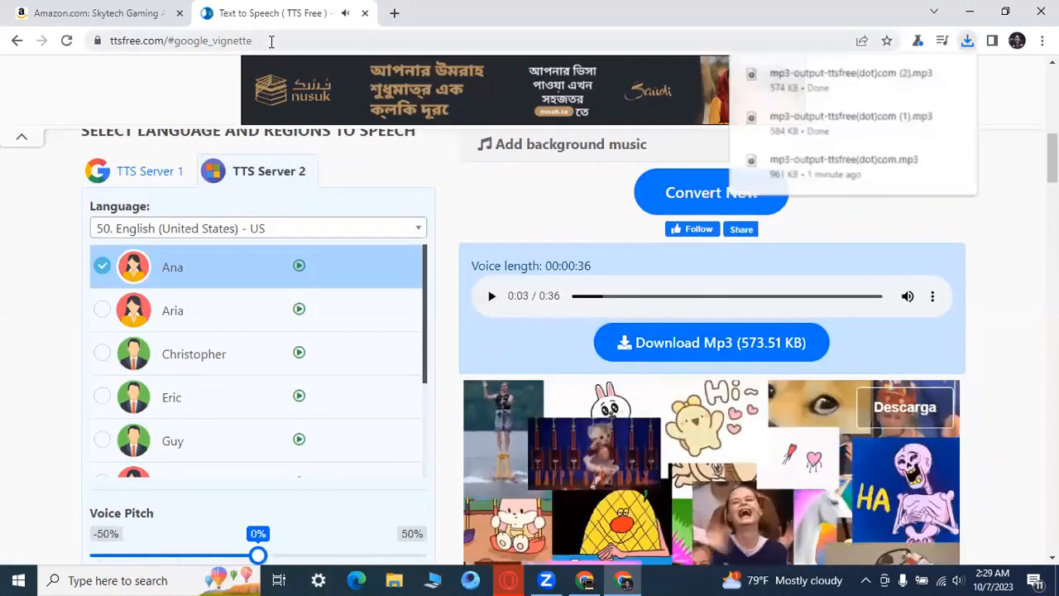
- On the Amazon page, copy the last "About this item" bullet, from "This powerful gaming PC" through "smooth 60+ FPS gameplay."
left_click(95, 13)
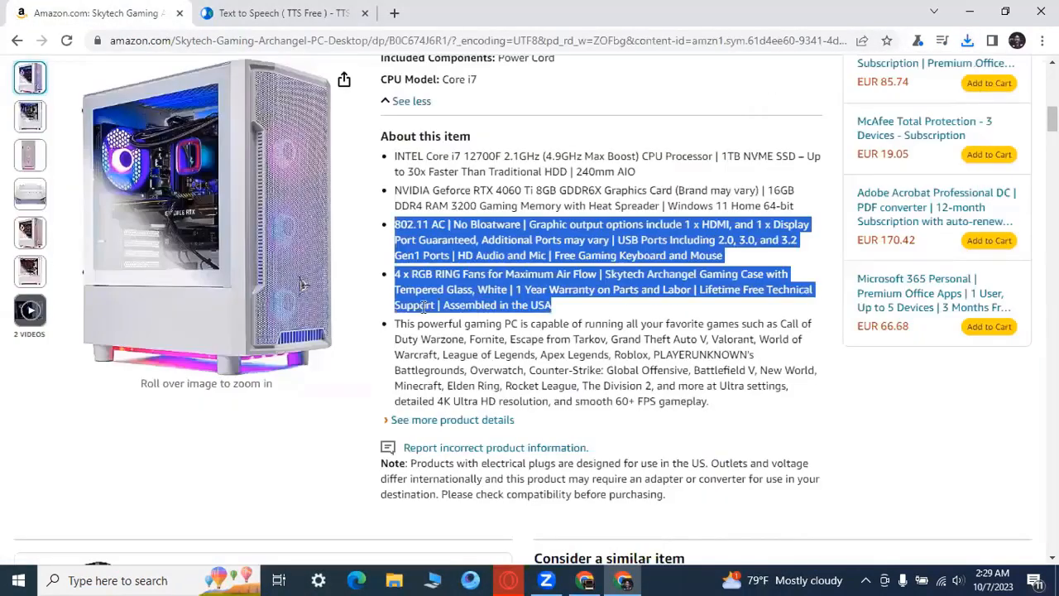
left_click_drag(397, 323, 722, 407)
right_click(653, 362)
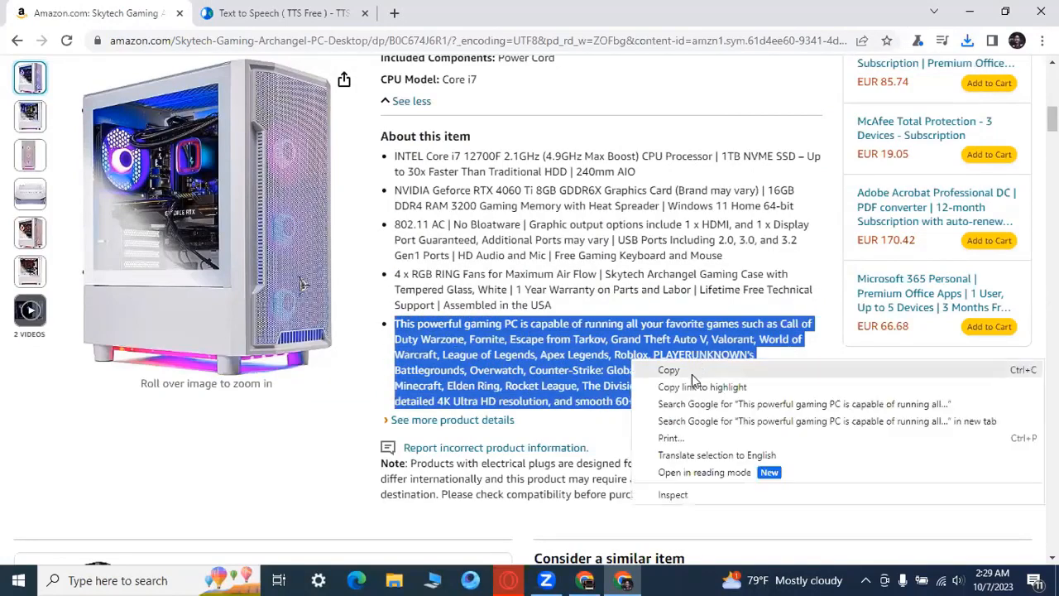
left_click(692, 374)
- Replace the text in the TTSFree.com input box with the copied gaming PC bullet
left_click(322, 10)
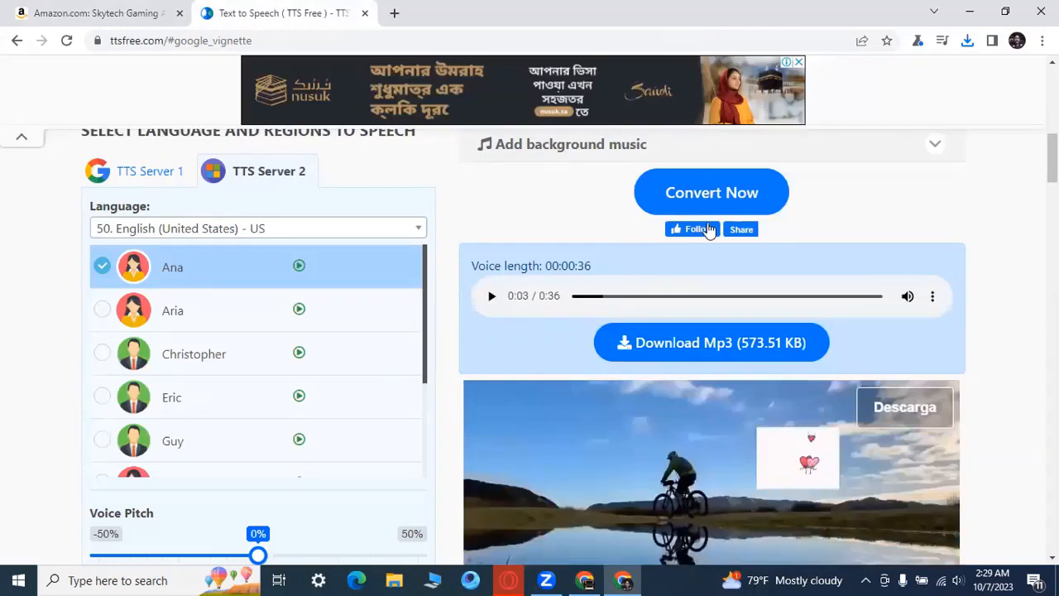
scroll(496, 219, "up", 2)
left_click_drag(404, 159, 194, 123)
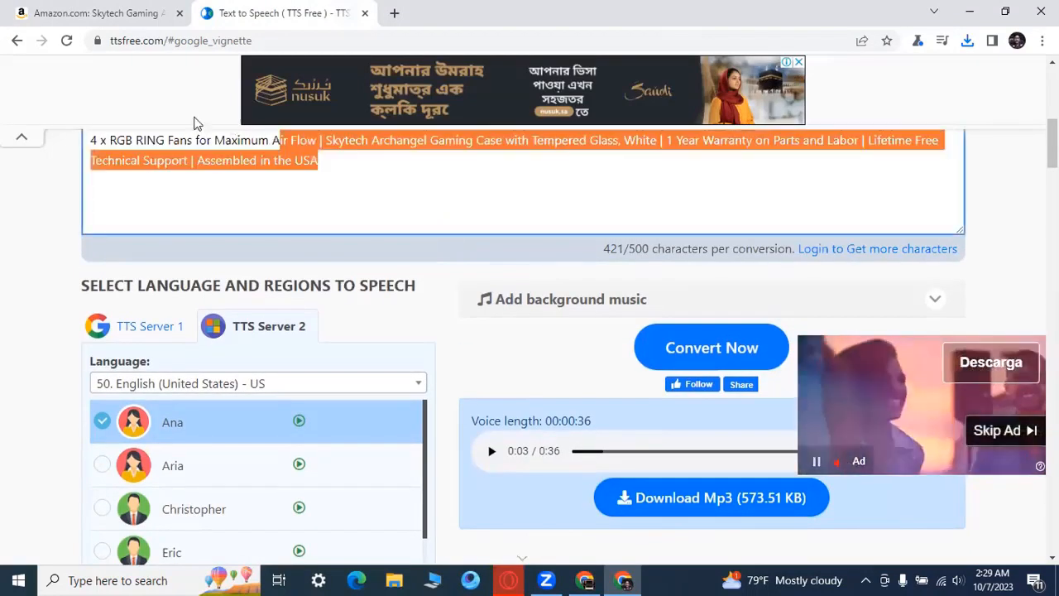
key("ctrl+v")
- Convert the gaming PC bullet to speech, pause the playback and download the MP3
left_click(718, 348)
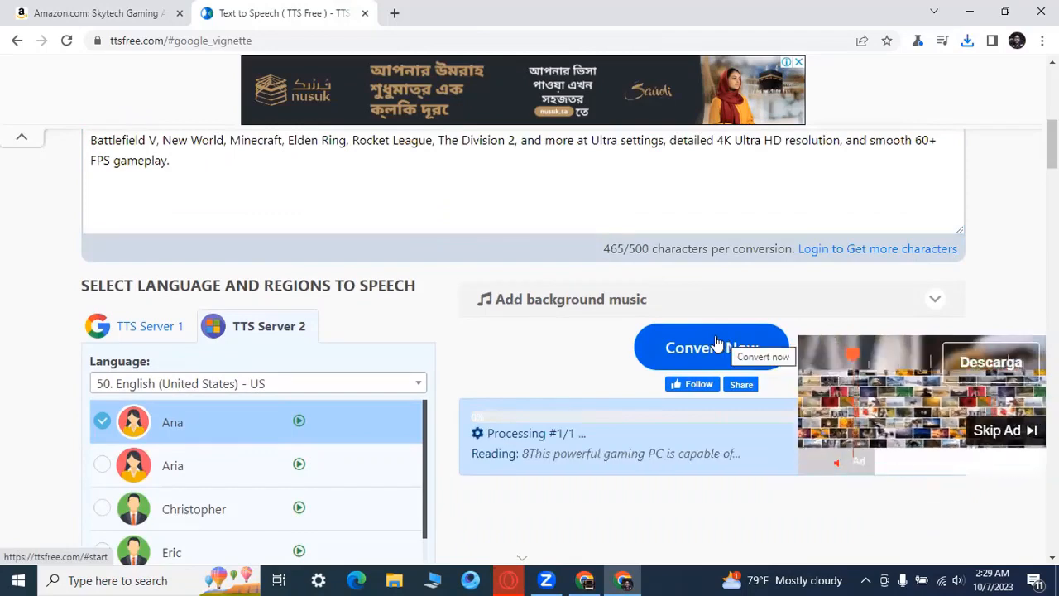
left_click(490, 453)
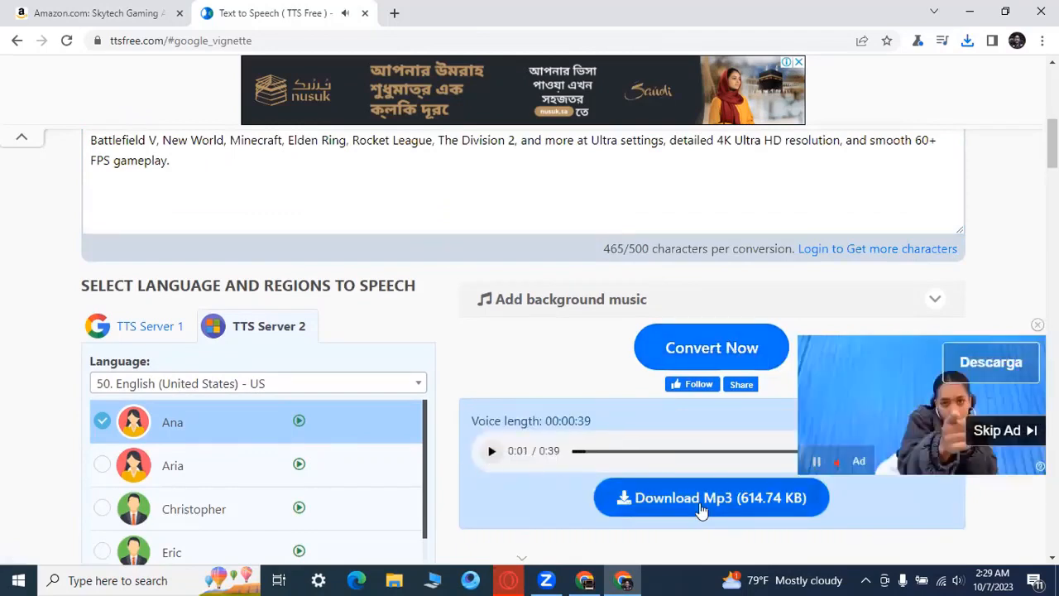
left_click(702, 501)
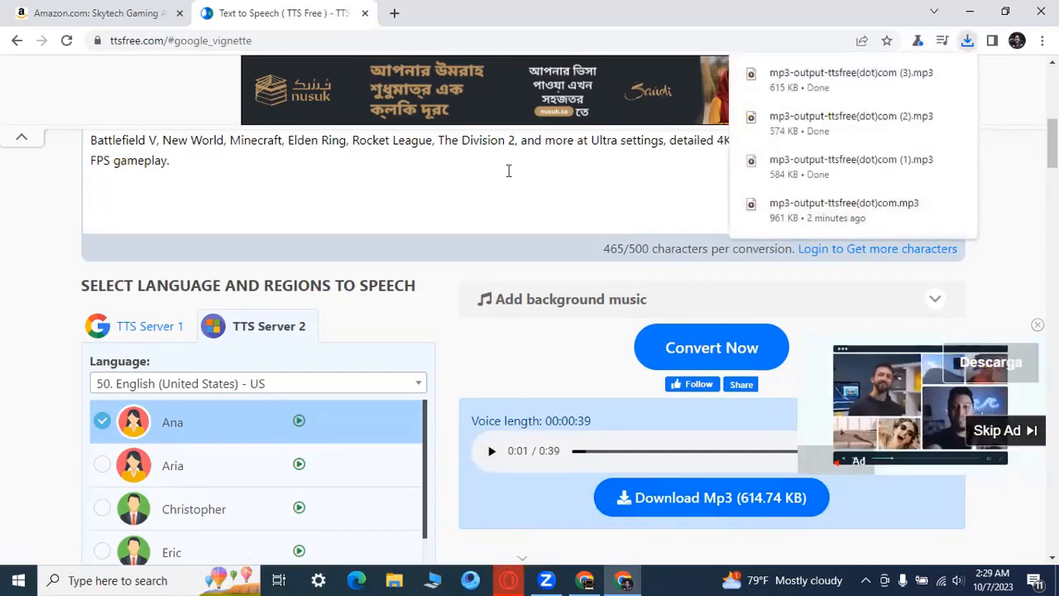
- On the Amazon product page, open the image gallery and save the first PC image to Downloads as JPEG
left_click(70, 7)
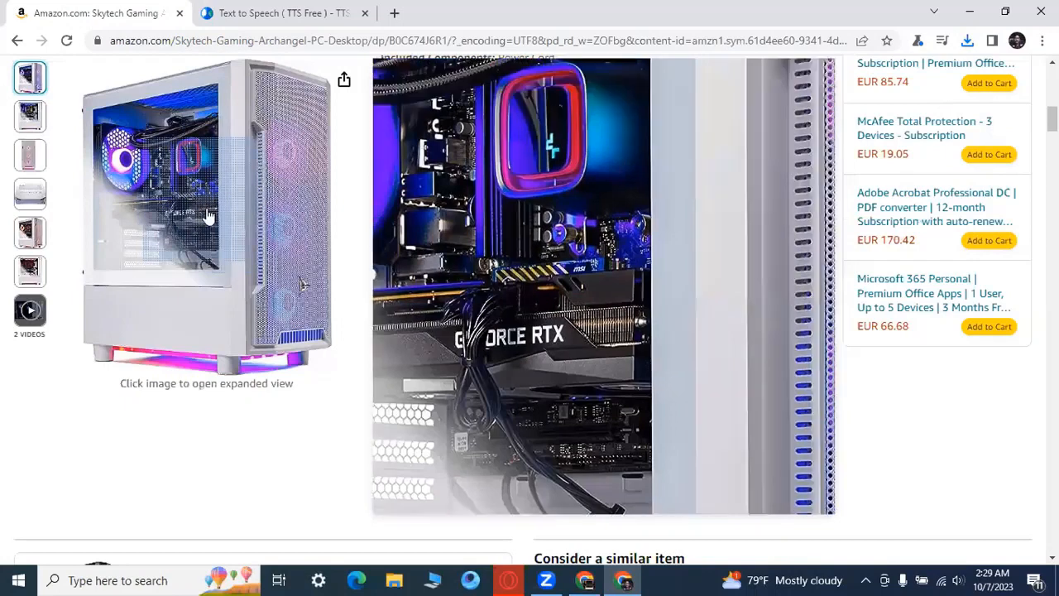
left_click(207, 216)
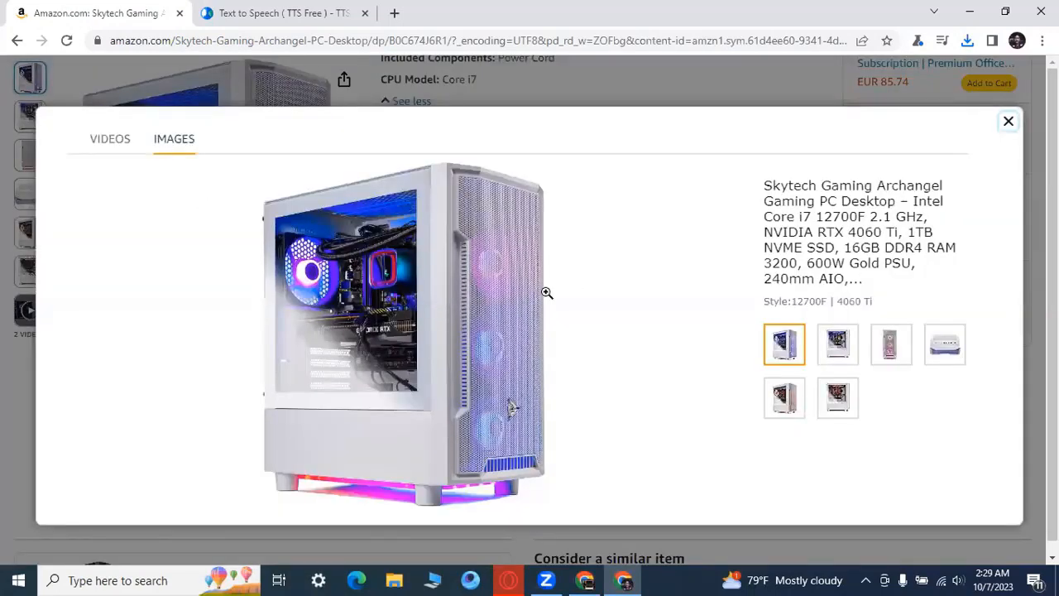
right_click(409, 279)
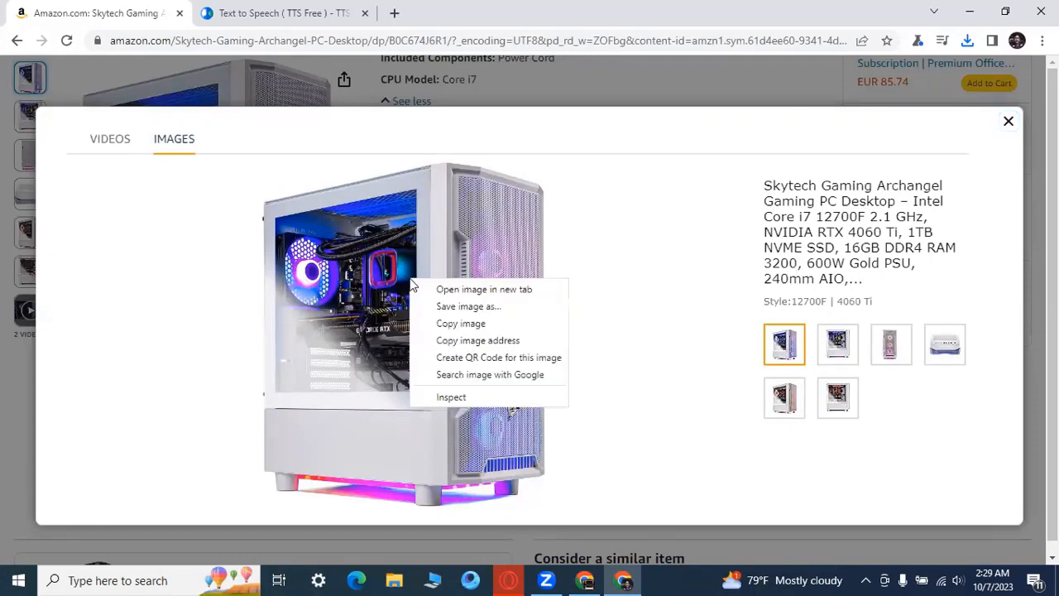
left_click(468, 307)
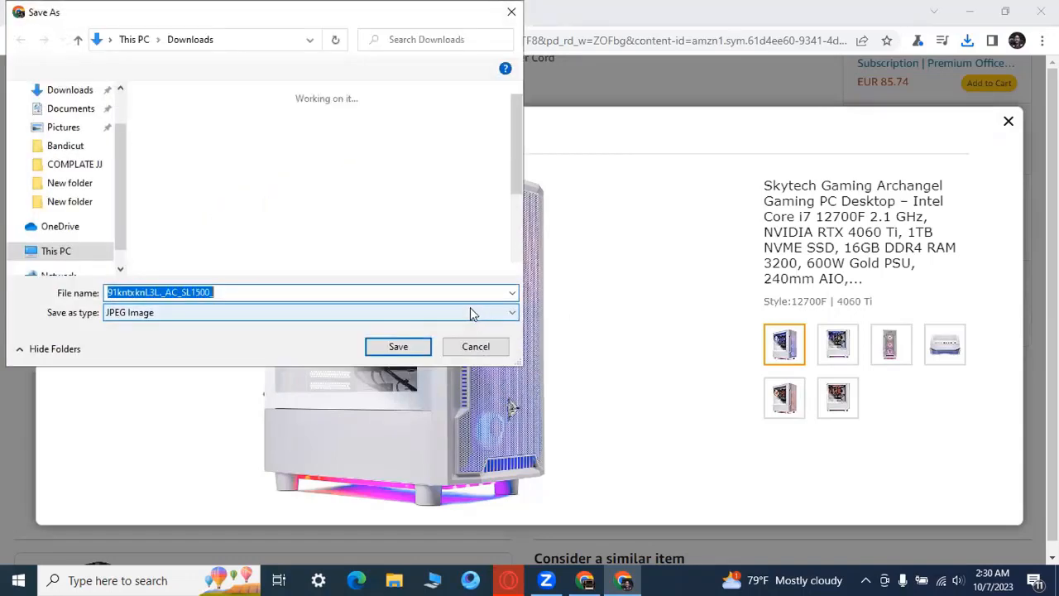
left_click(398, 347)
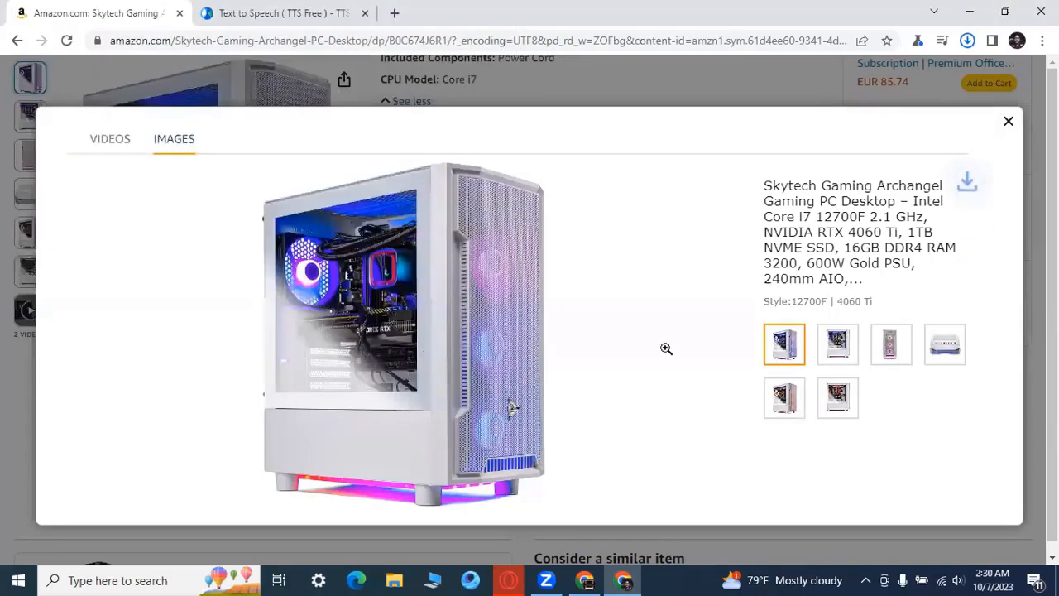
- Show the second gallery image, the side view with blue lighting, and save it to Downloads
left_click(846, 357)
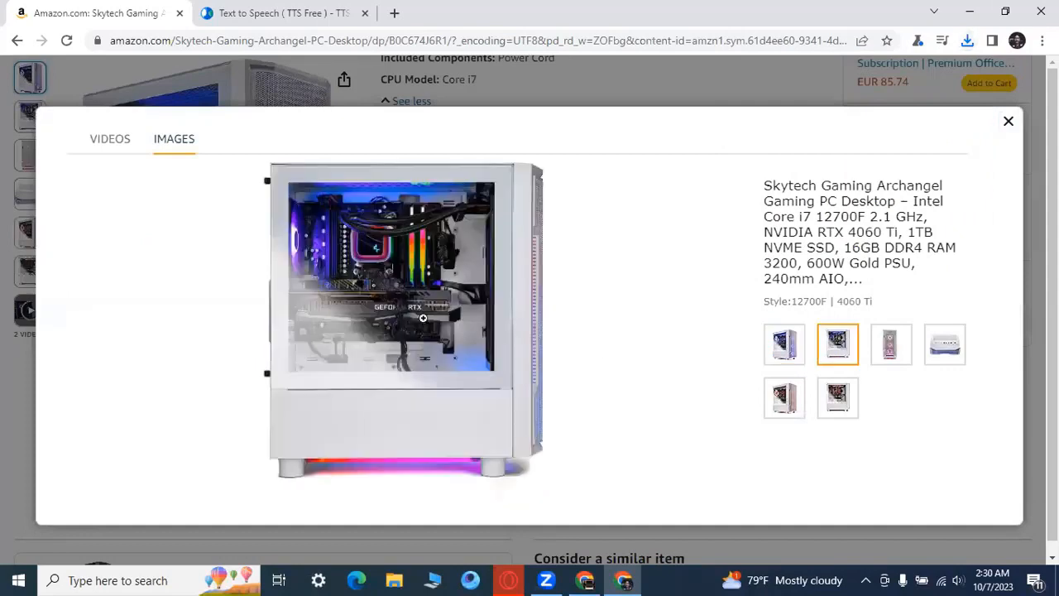
right_click(432, 315)
left_click(470, 338)
left_click(399, 346)
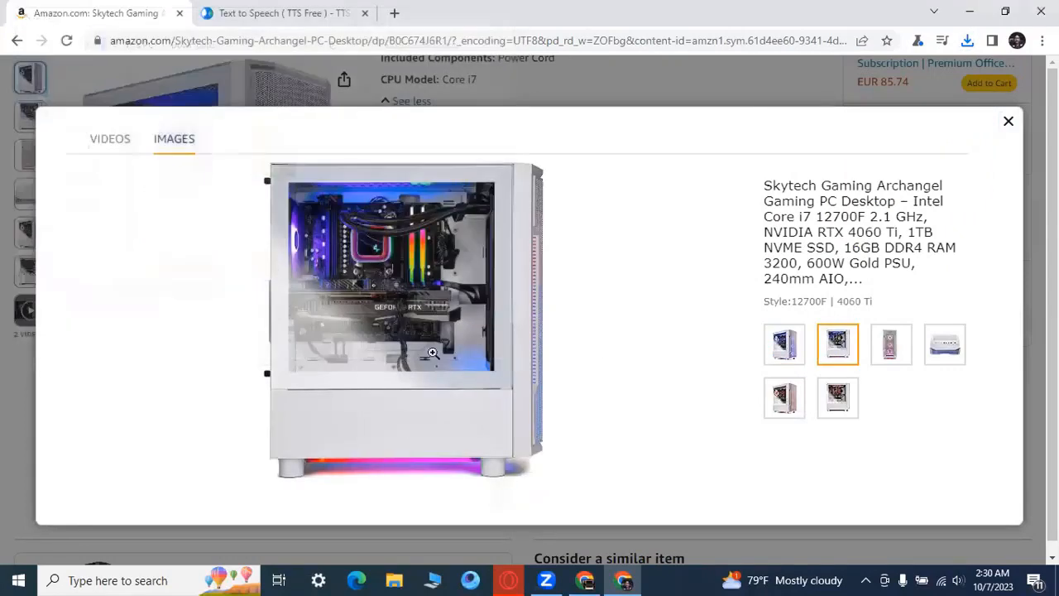
- Show the third gallery image, the front view with three fans, and save it to Downloads
left_click(895, 356)
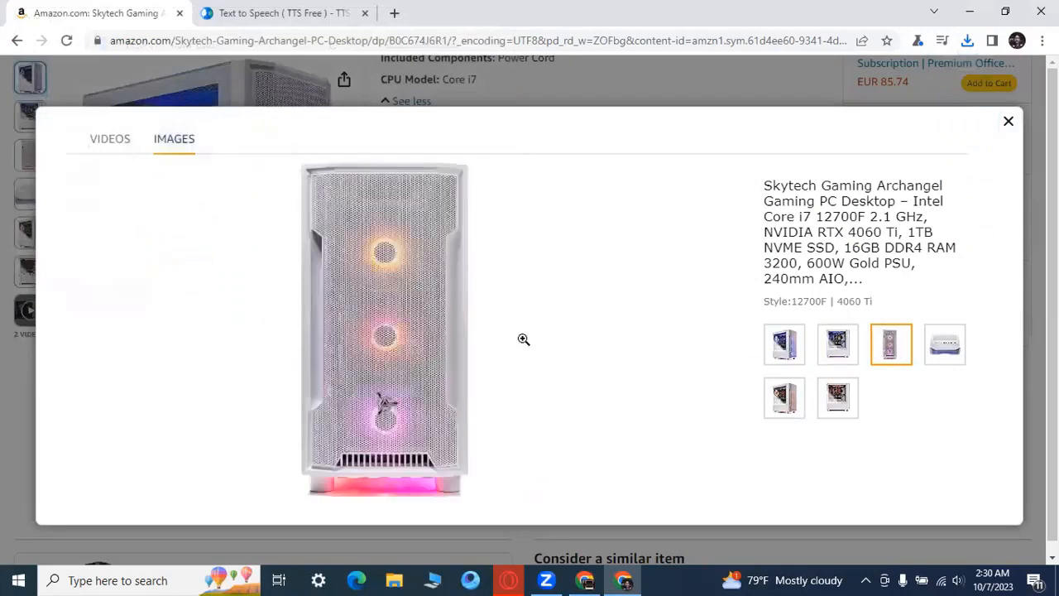
right_click(386, 296)
left_click(442, 322)
left_click(402, 345)
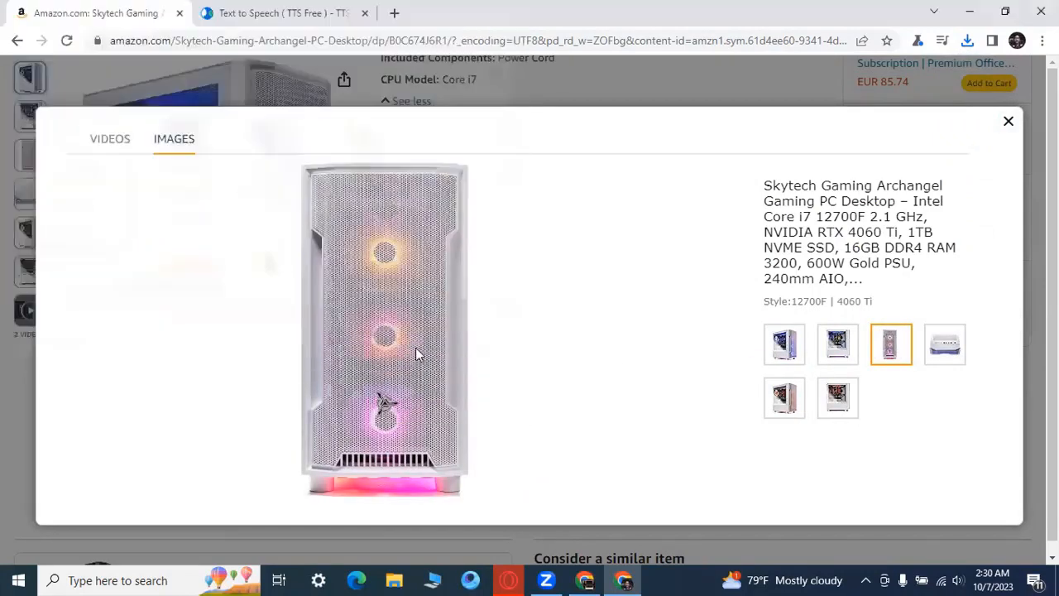
- Save the remaining gallery images through the last red-lit side view and close the image gallery
left_click(837, 397)
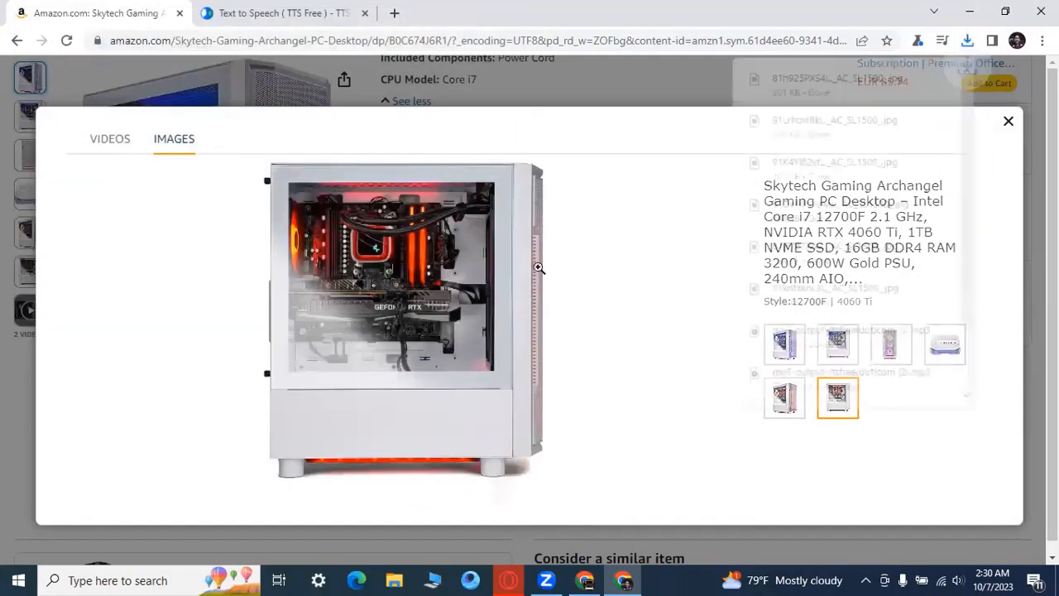
left_click(1010, 126)
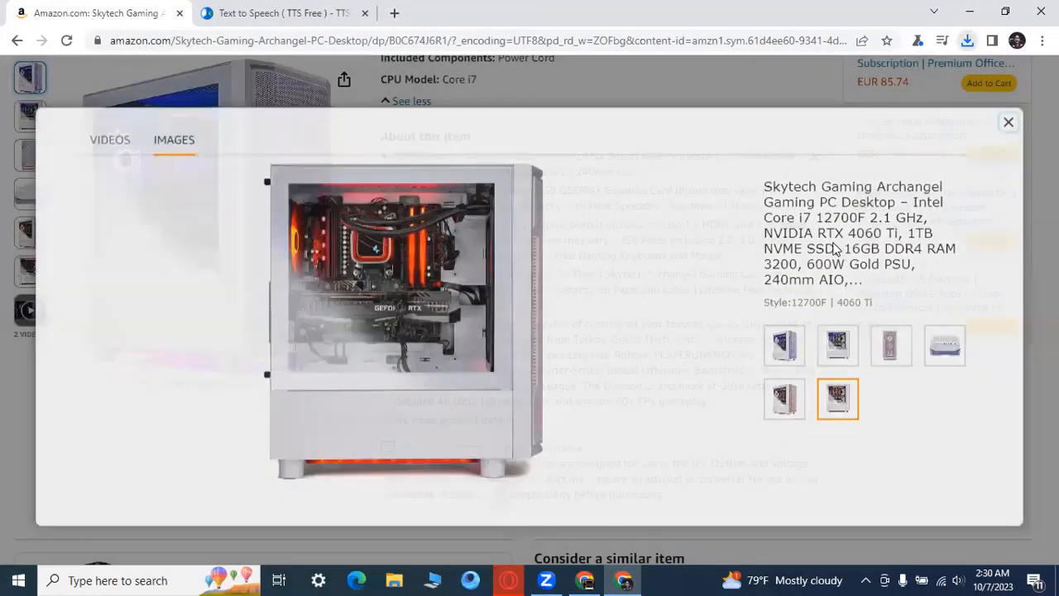
left_click(1009, 124)
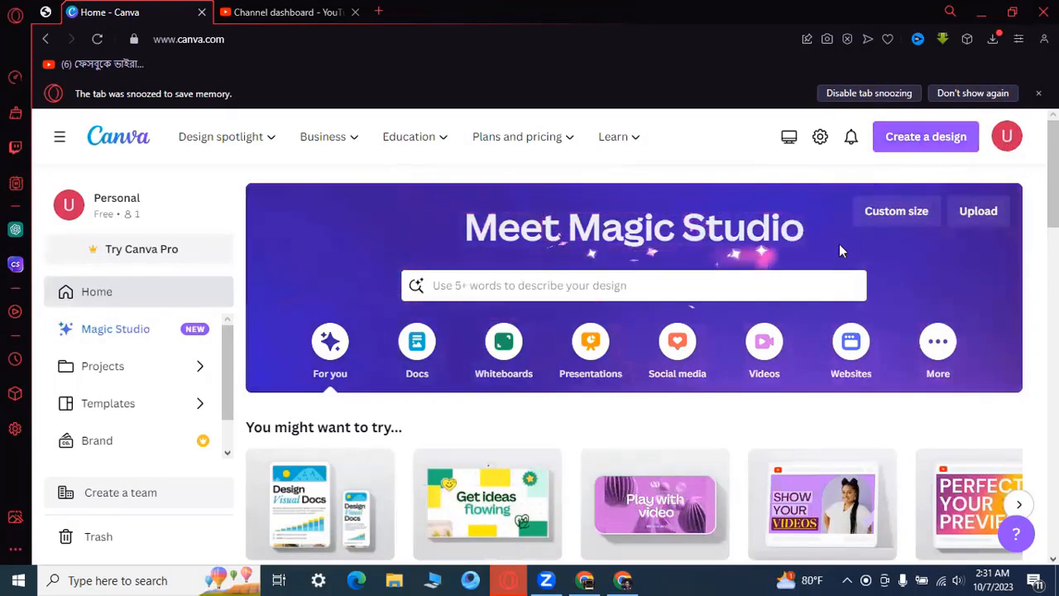
- In Canva, create a blank 1920 × 1080 px video design
left_click(927, 142)
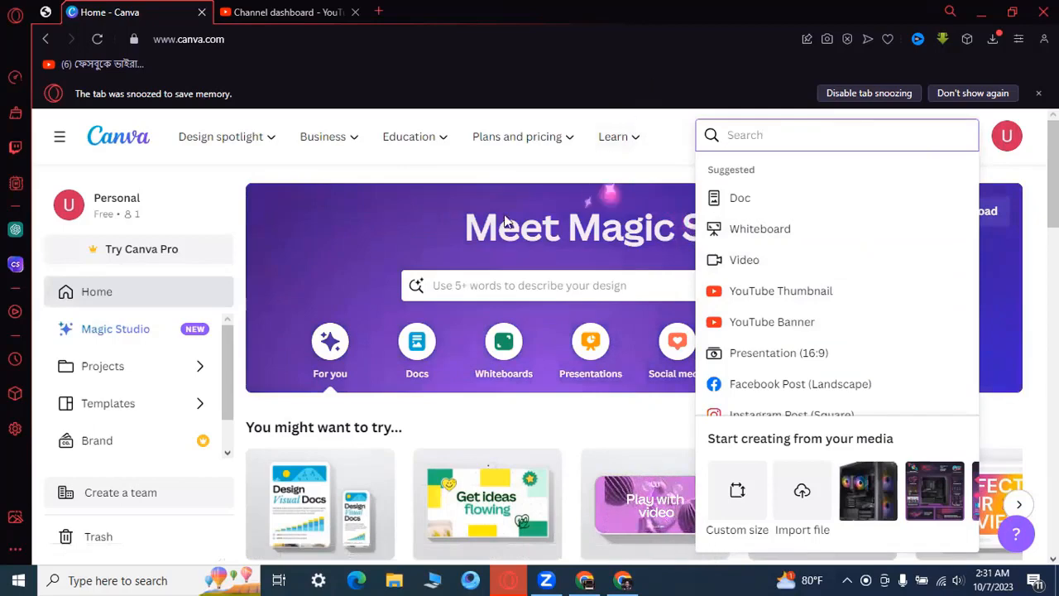
left_click(392, 302)
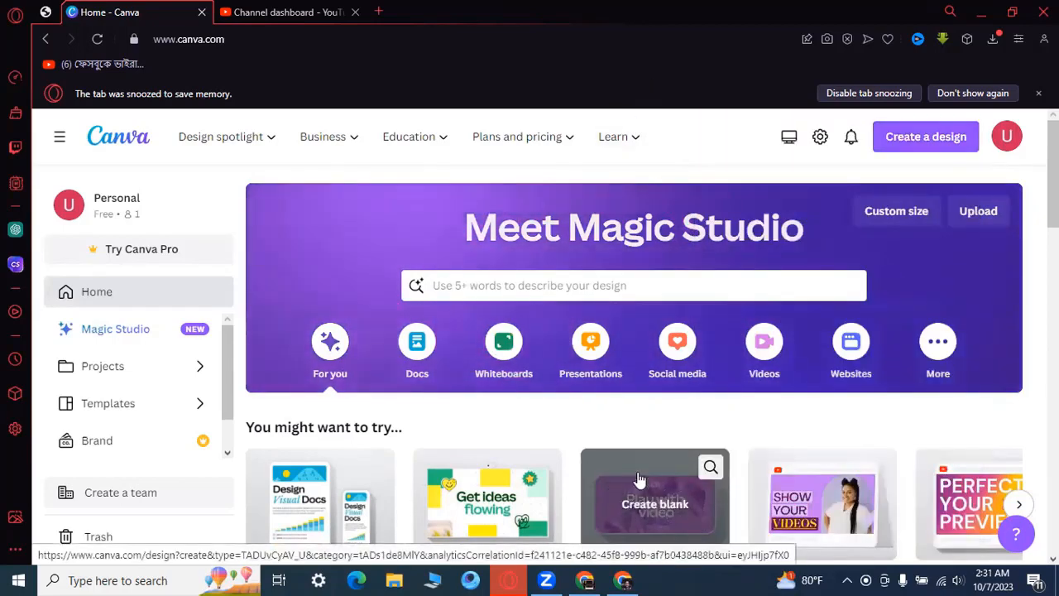
scroll(639, 478, "down", 1)
scroll(636, 406, "down", 2)
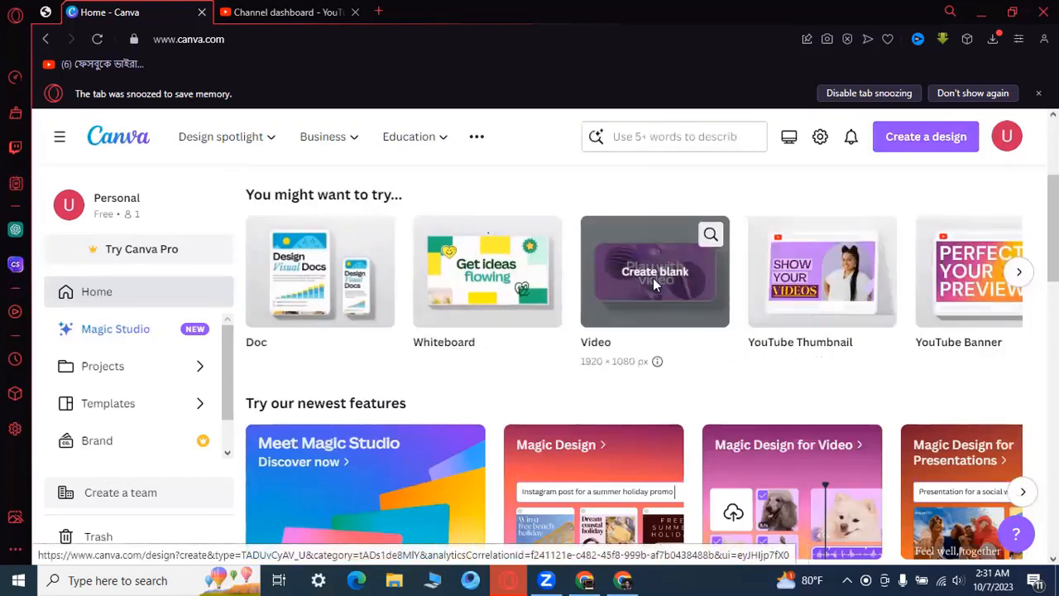
left_click(653, 282)
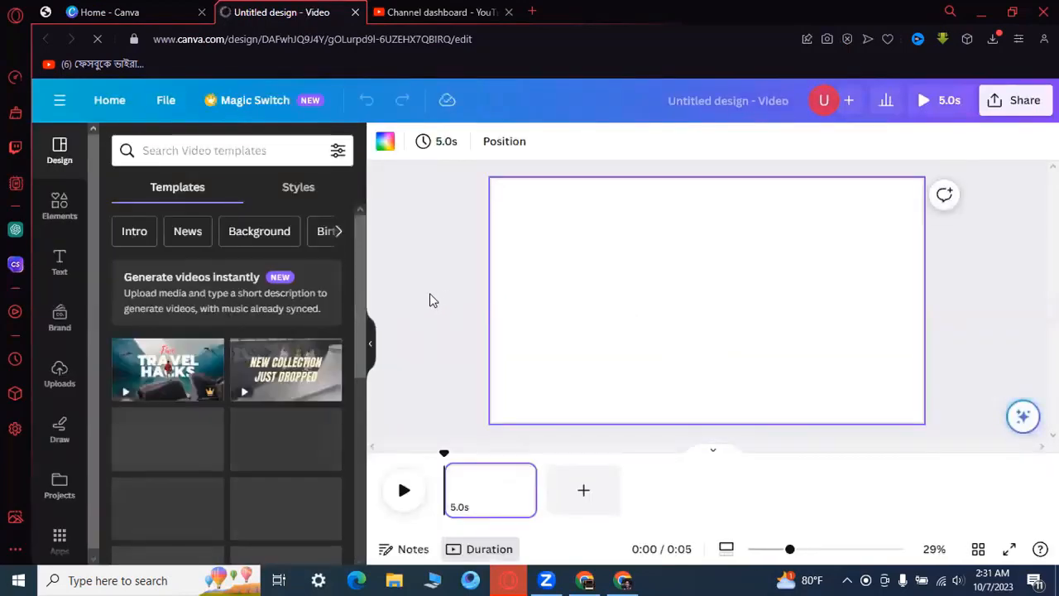
- Apply the last page of the recently used "End-of-Life Tribute Video in Green White Natural Photocentric Style" template to the blank page
scroll(309, 302, "down", 3)
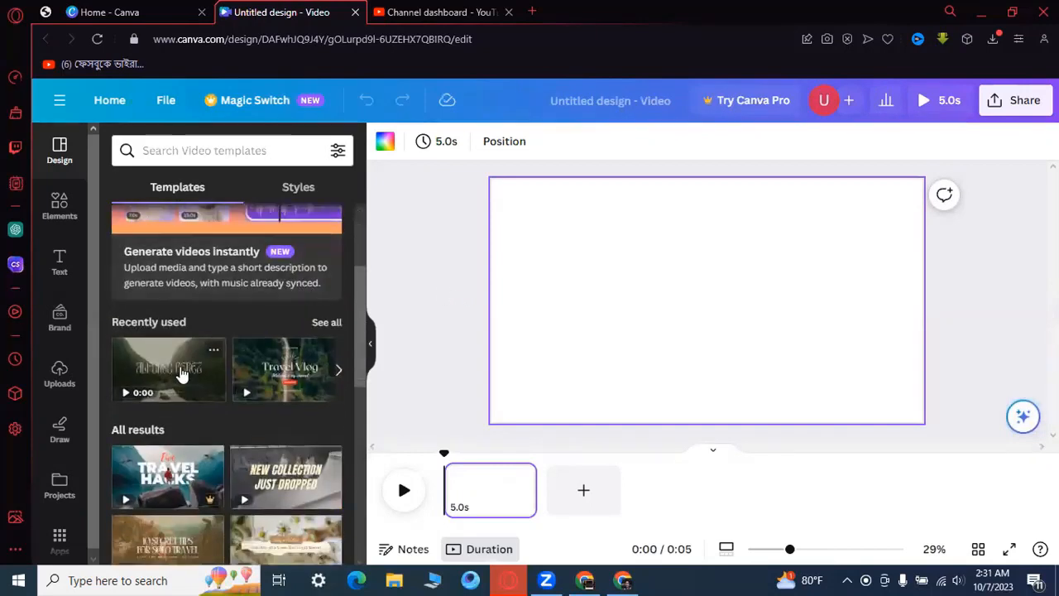
left_click(182, 374)
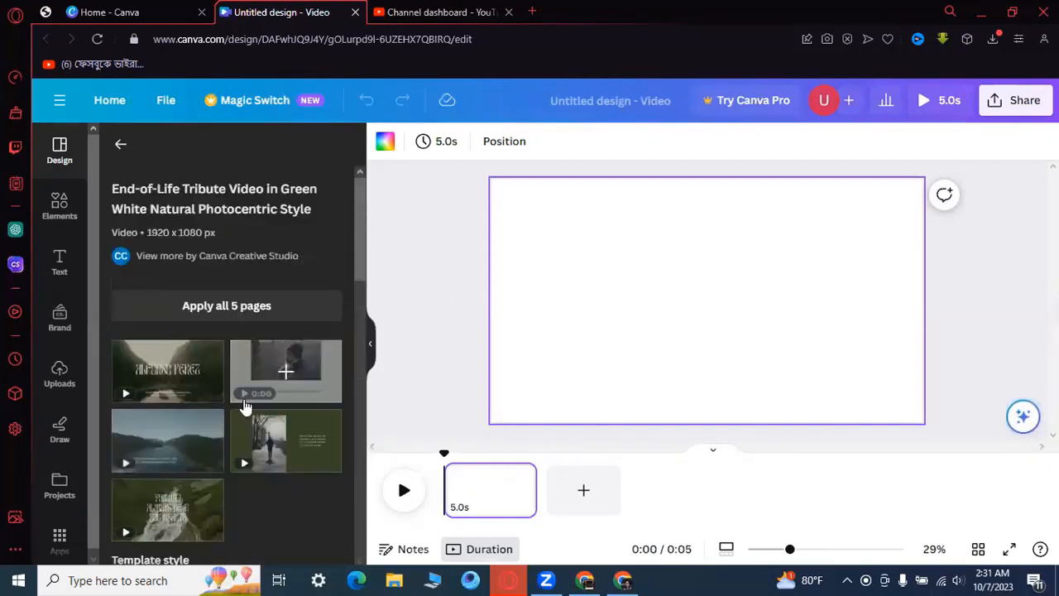
left_click(165, 511)
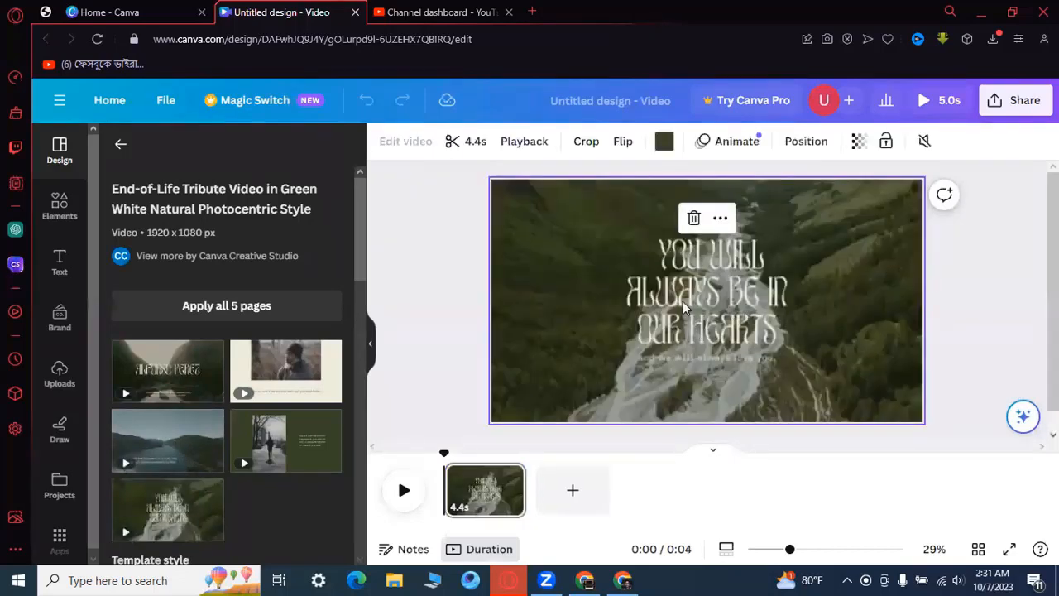
- Delete the heading and the line of text beneath it, leaving only the river background video on the page
left_click_drag(765, 334, 297, 331)
left_click(675, 329)
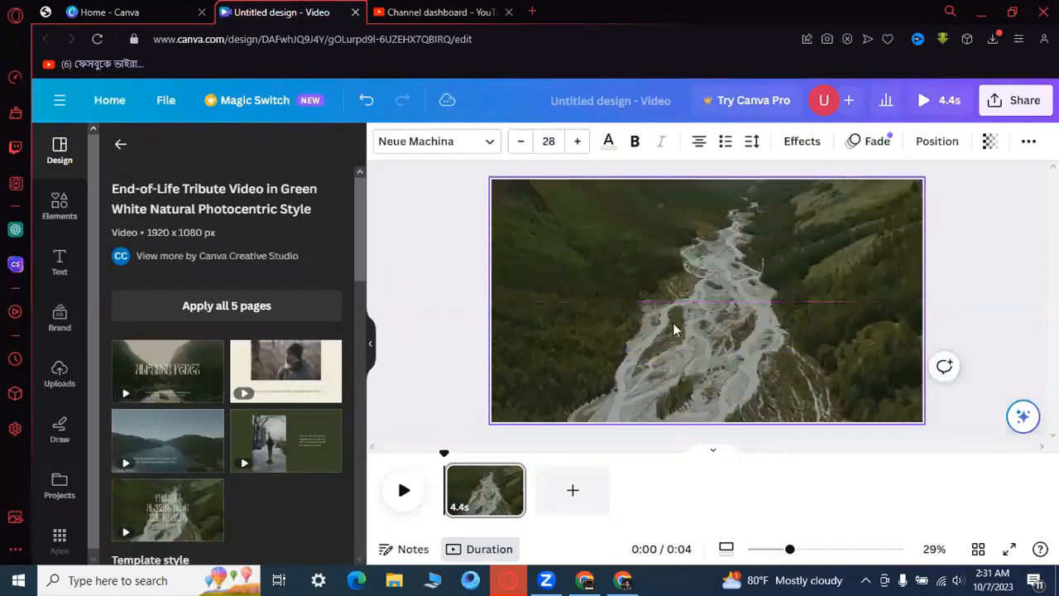
left_click(730, 314)
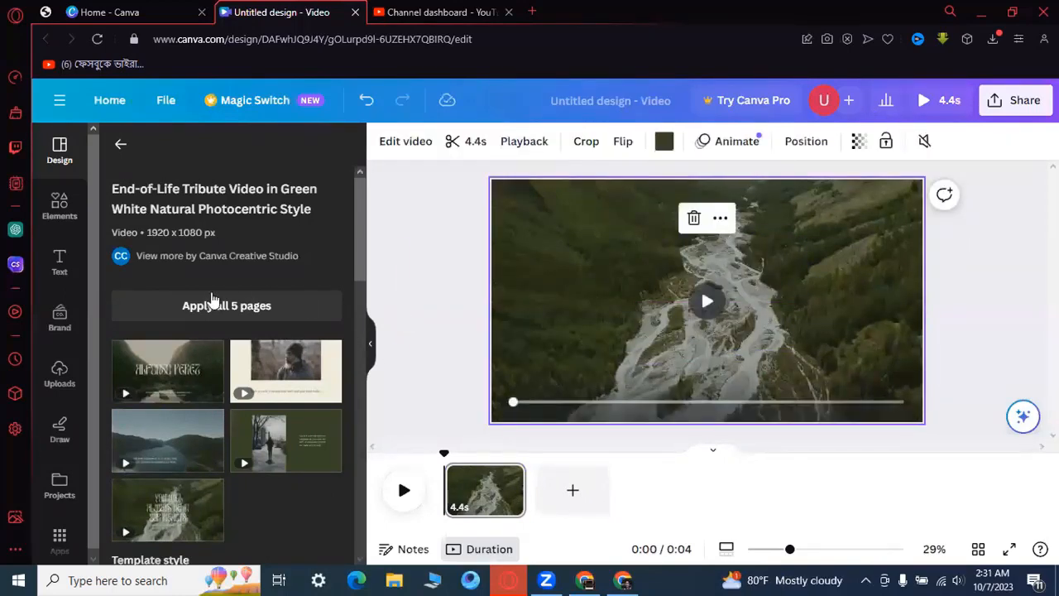
- Upload the six saved PC product JPGs from the Downloads folder to the design's uploads
left_click(57, 380)
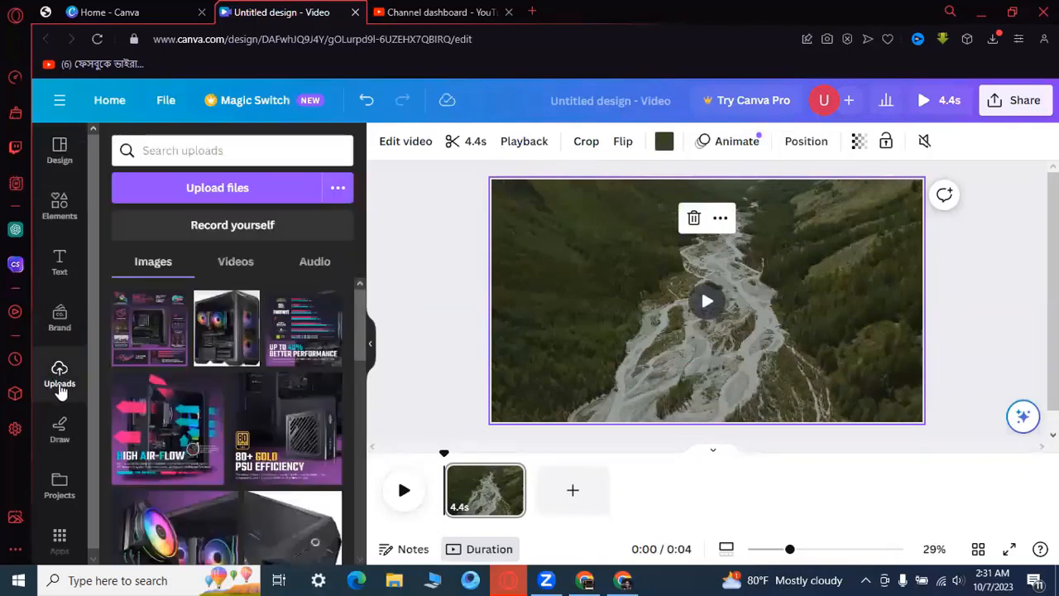
left_click(219, 188)
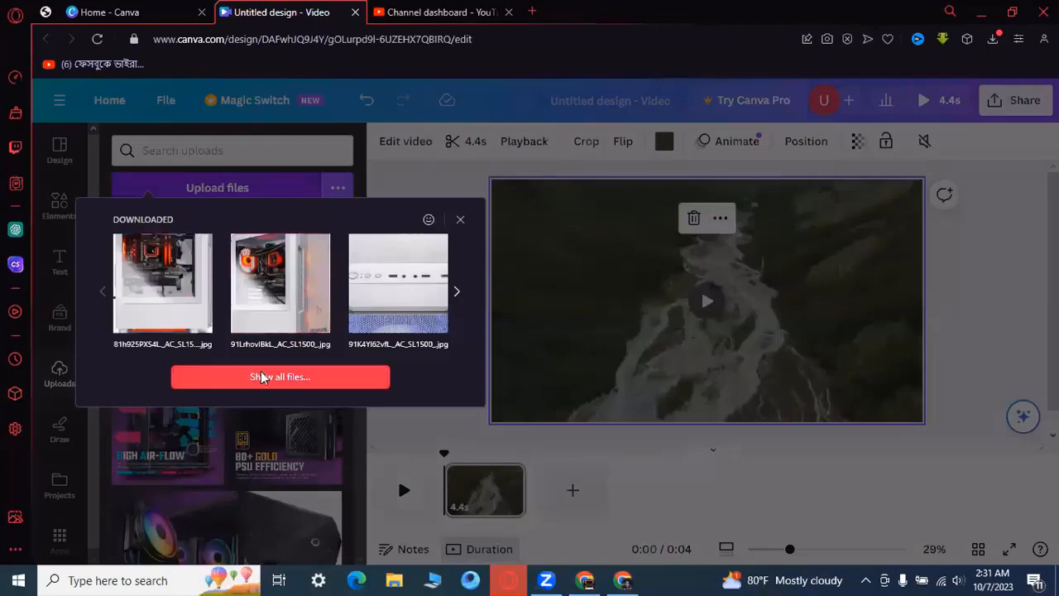
left_click(262, 377)
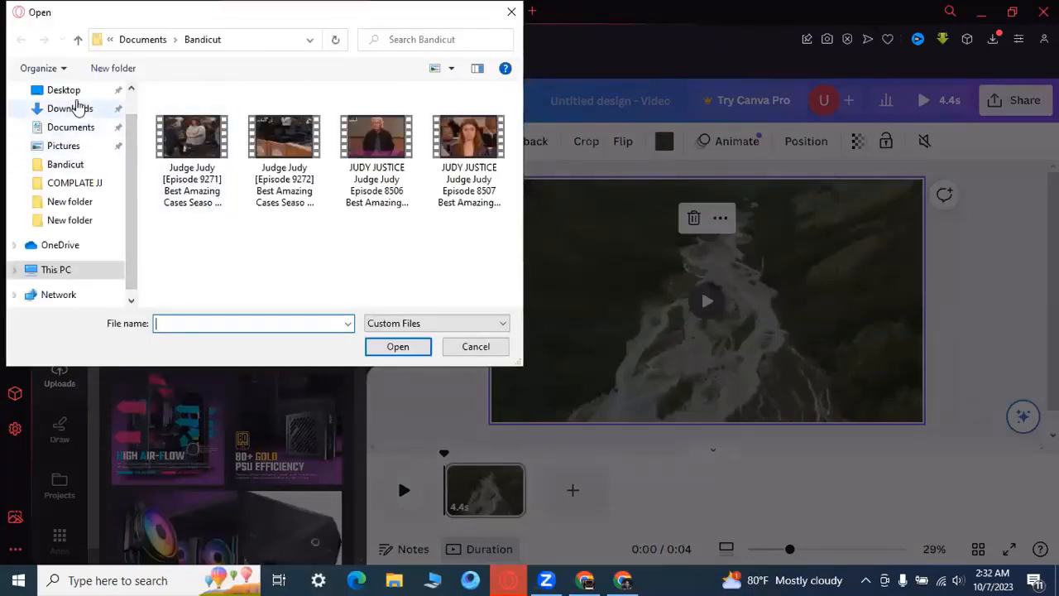
left_click(82, 115)
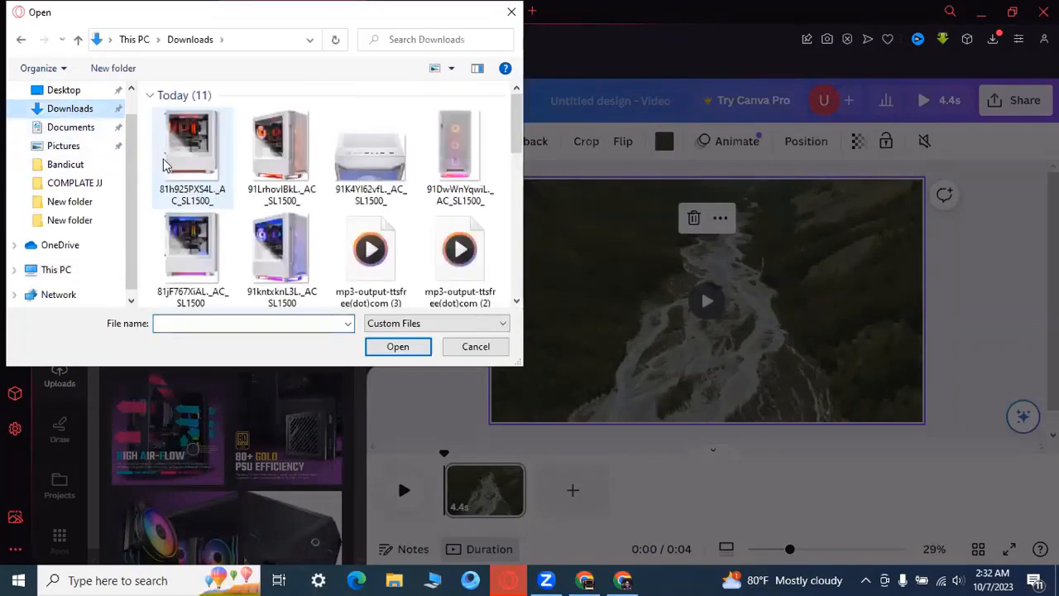
left_click_drag(146, 143, 301, 245)
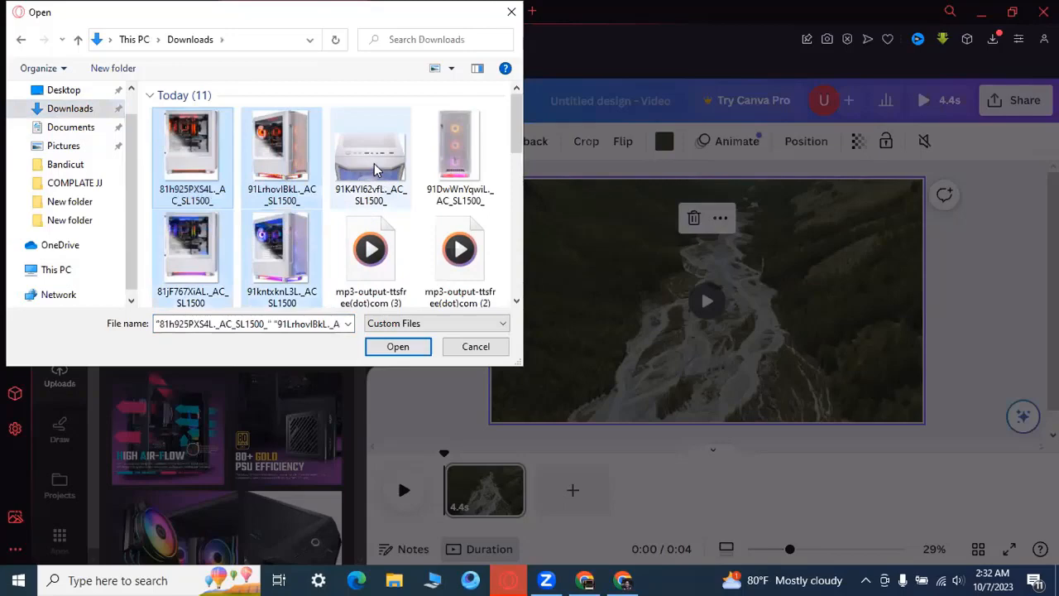
left_click(375, 169, "ctrl")
left_click(448, 165, "ctrl")
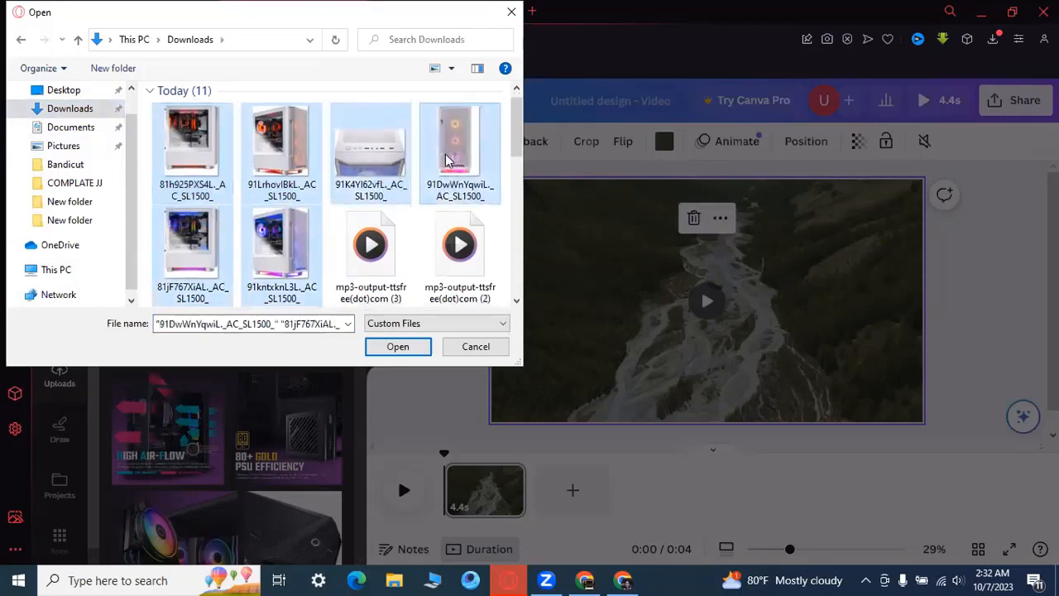
scroll(441, 158, "down", 2)
scroll(433, 158, "up", 2)
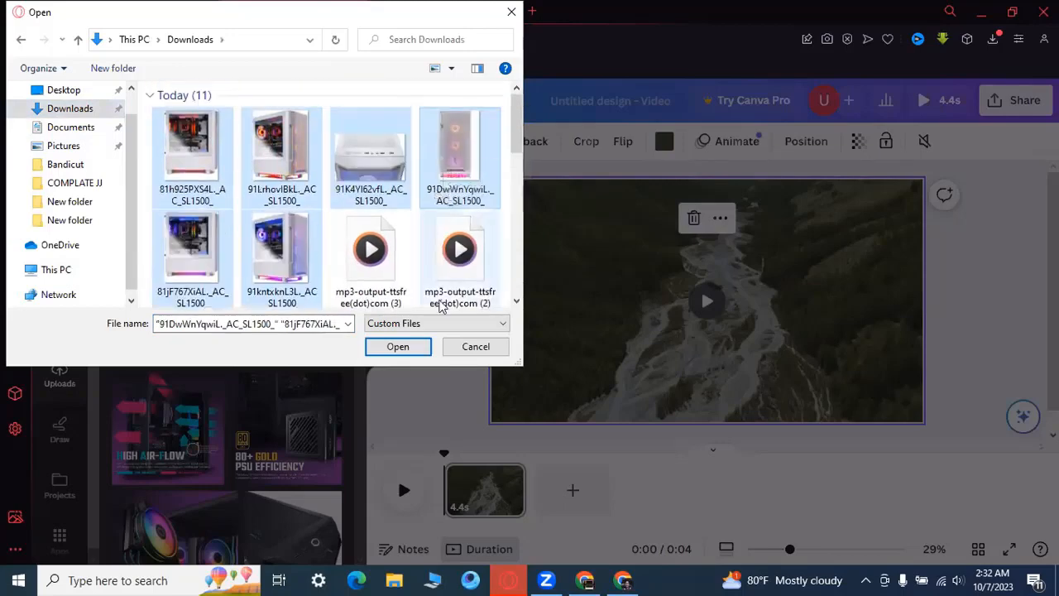
left_click(398, 348)
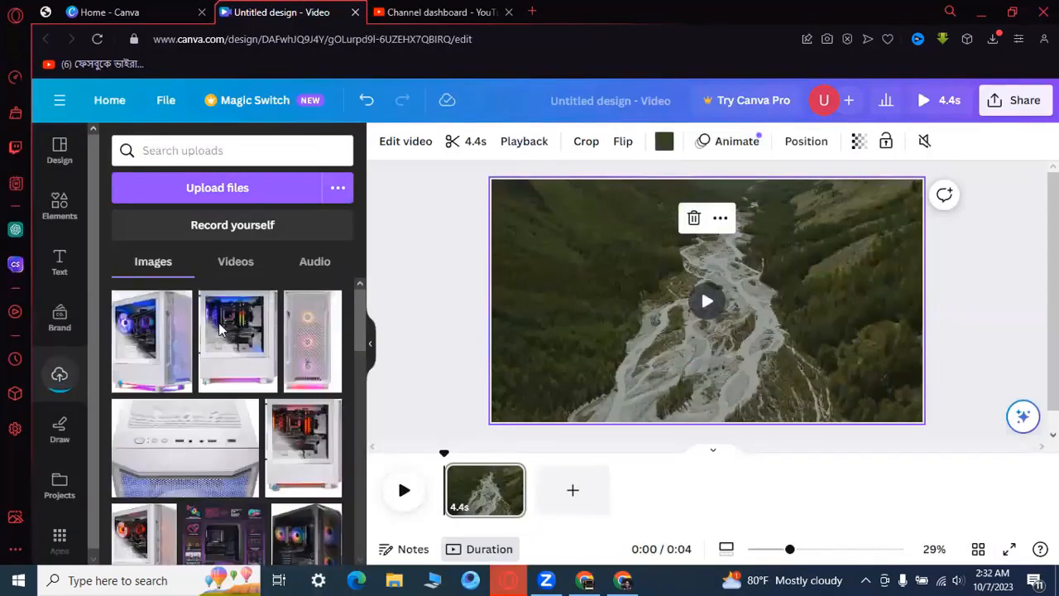
- Place the uploaded angled view of the red-lit white PC on the page and enlarge it to the full page height
scroll(218, 330, "down", 2)
scroll(223, 339, "down", 1)
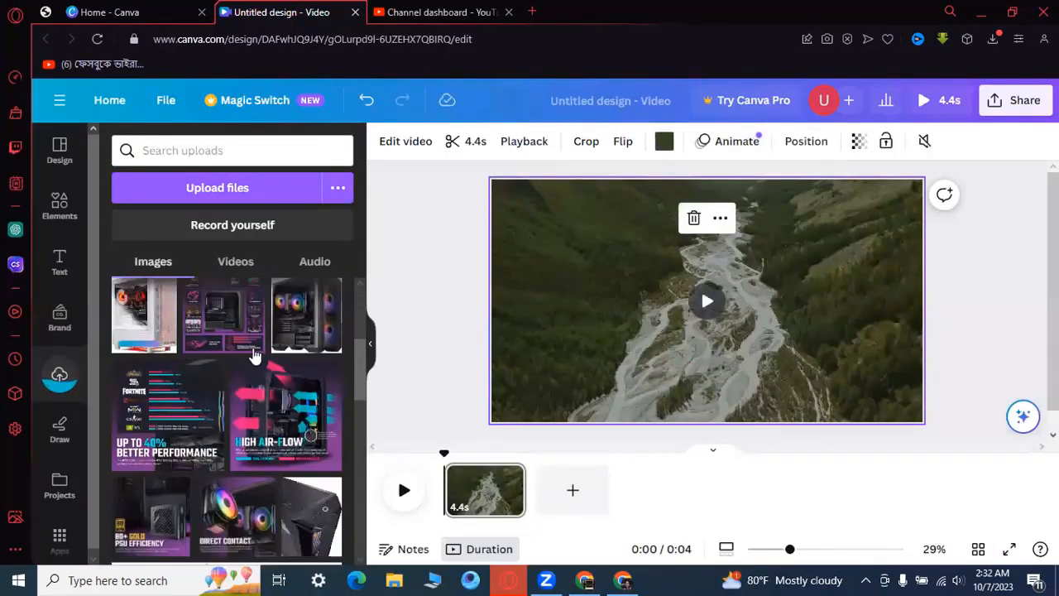
left_click(142, 325)
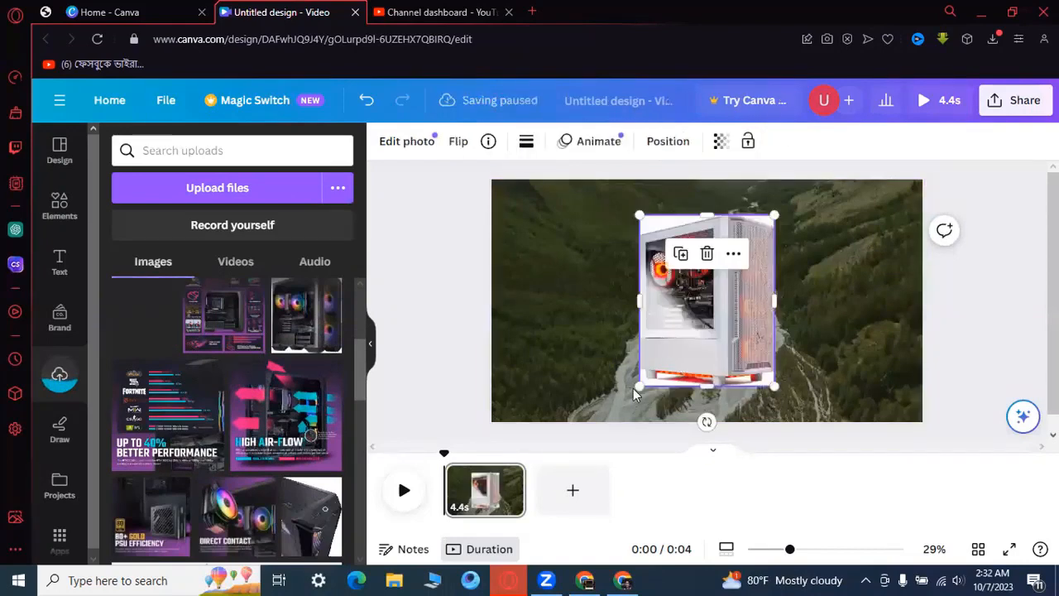
left_click_drag(637, 387, 612, 422)
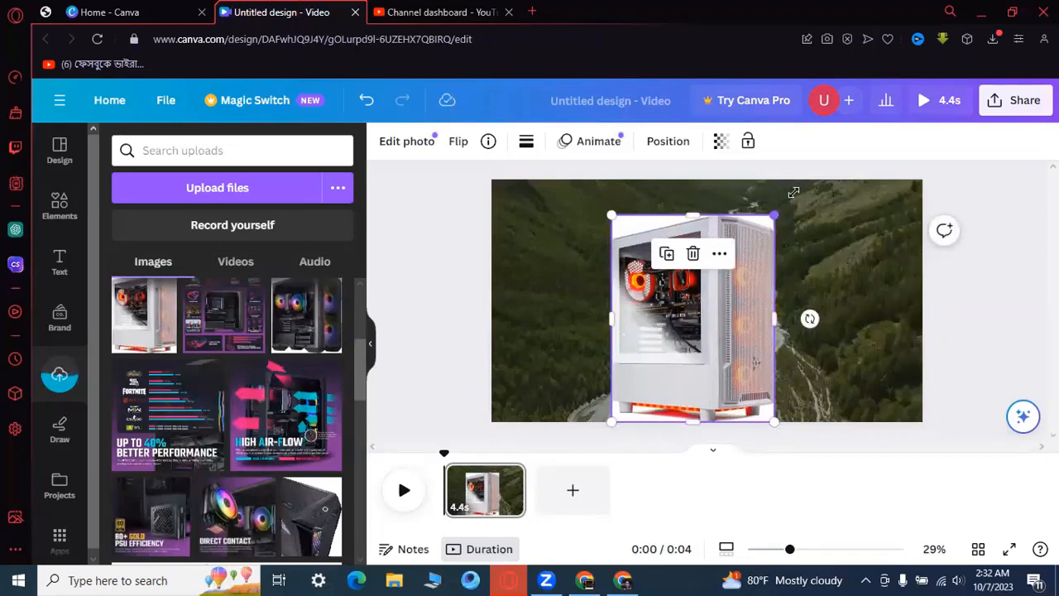
left_click_drag(793, 192, 807, 208)
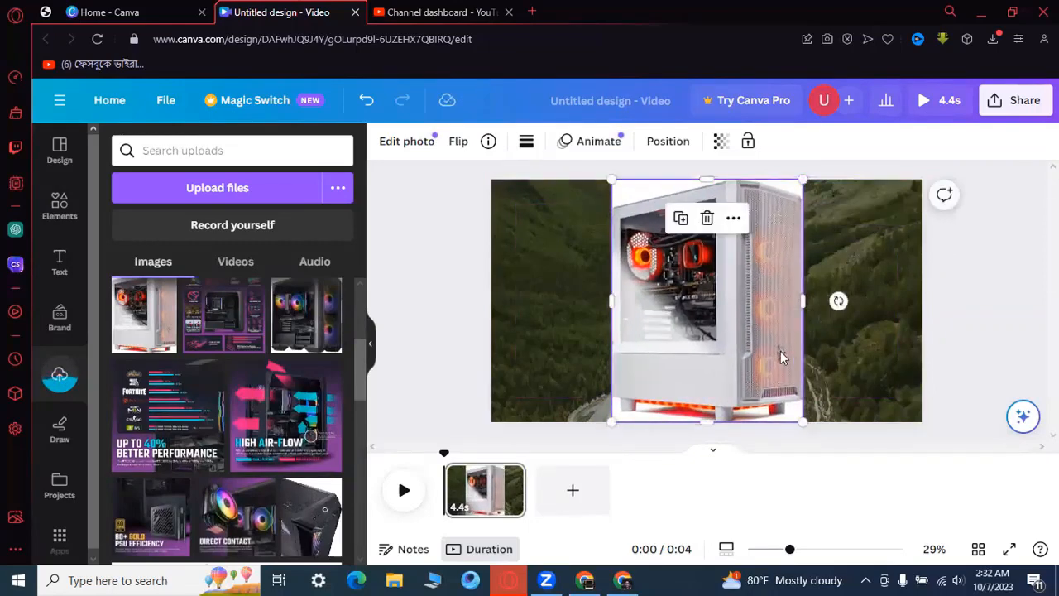
- Duplicate the video page containing the red-lit PC image
right_click(484, 492)
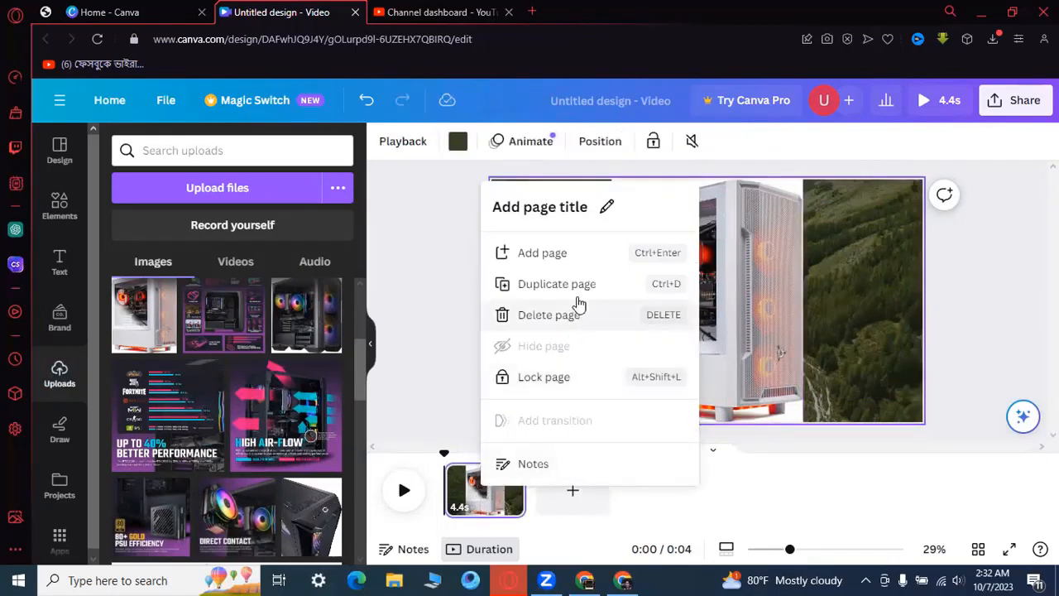
left_click(579, 287)
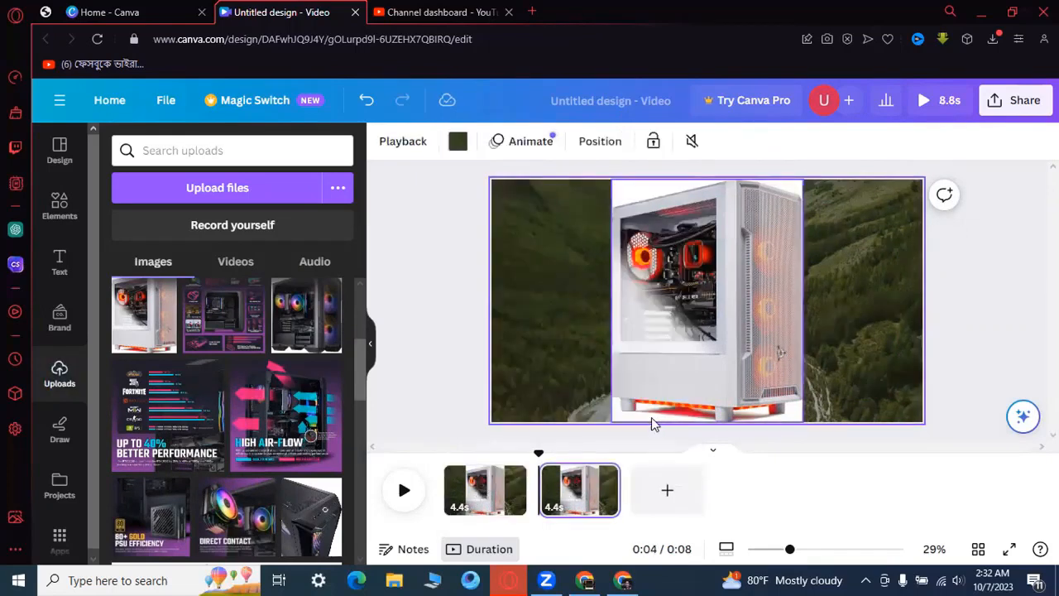
- On the duplicated page, replace the PC image with the uploaded side view of the red-lit white PC, enlarged to full page height
left_click(716, 344)
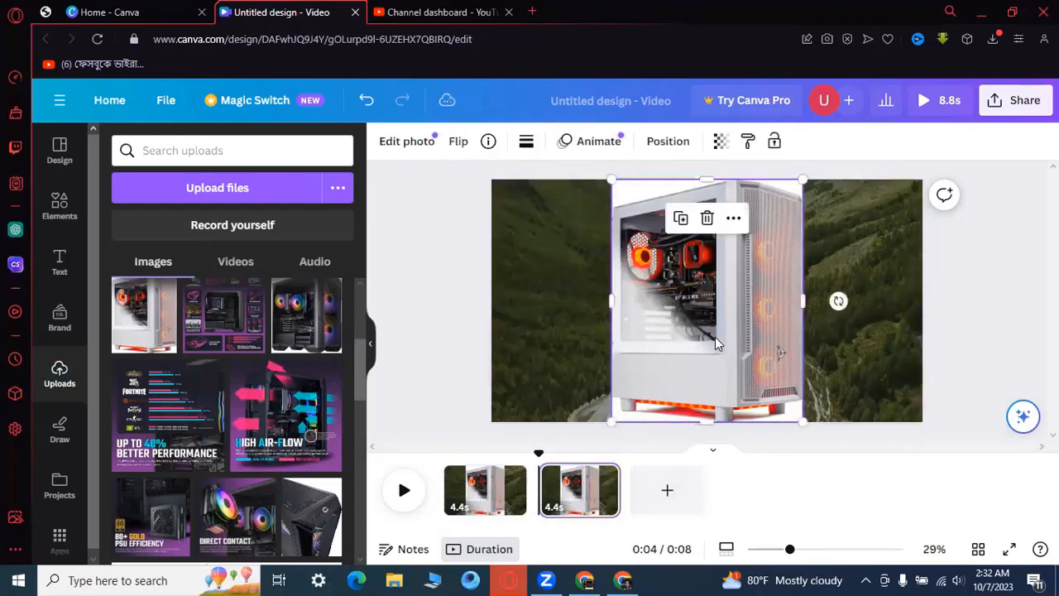
left_click_drag(738, 350, 380, 357)
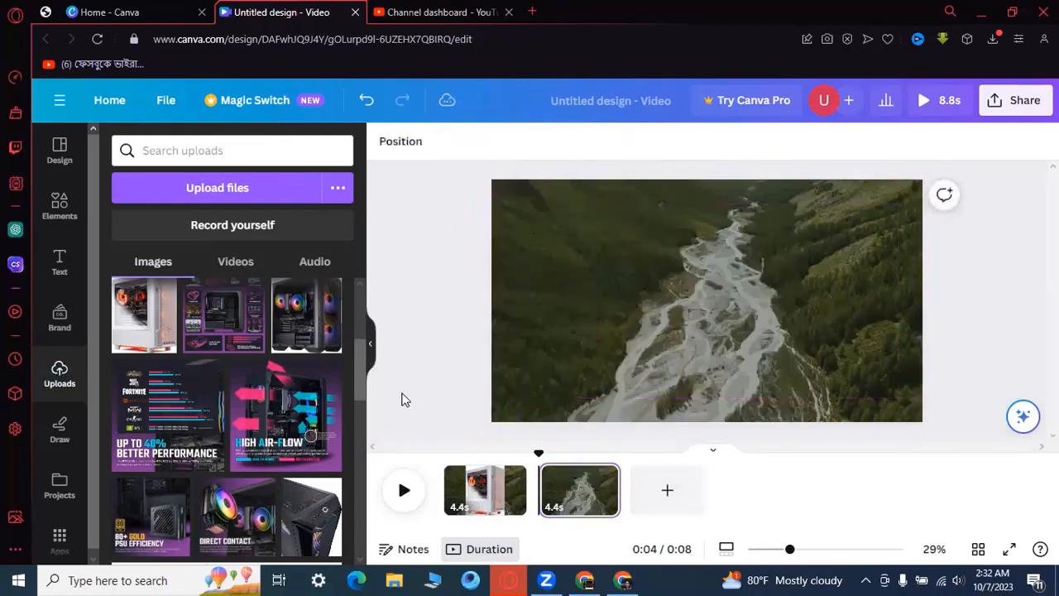
scroll(236, 385, "up", 3)
left_click(307, 367)
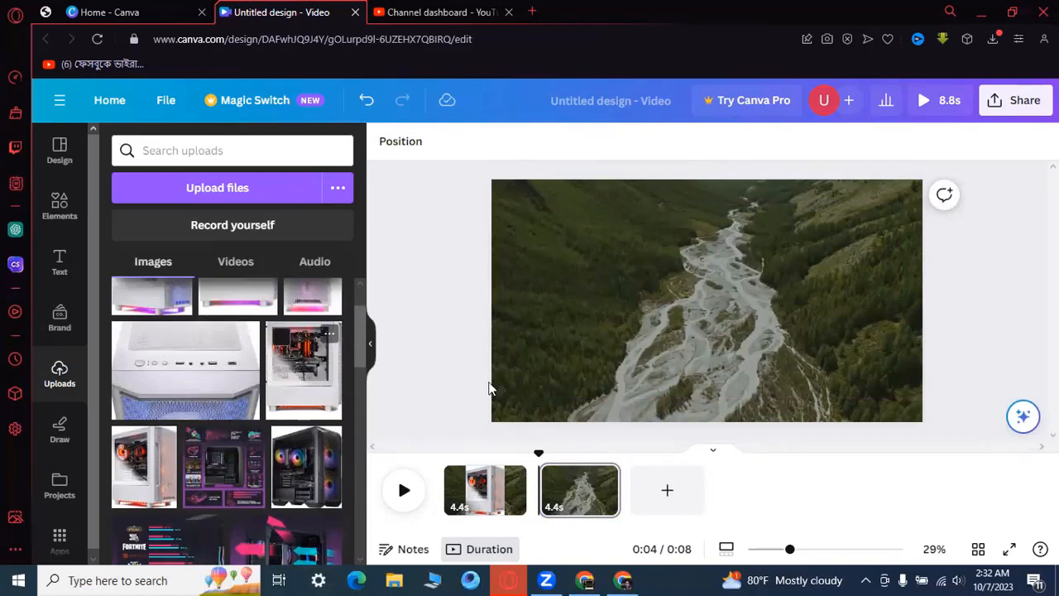
left_click_drag(800, 190, 817, 180)
left_click_drag(635, 388, 613, 422)
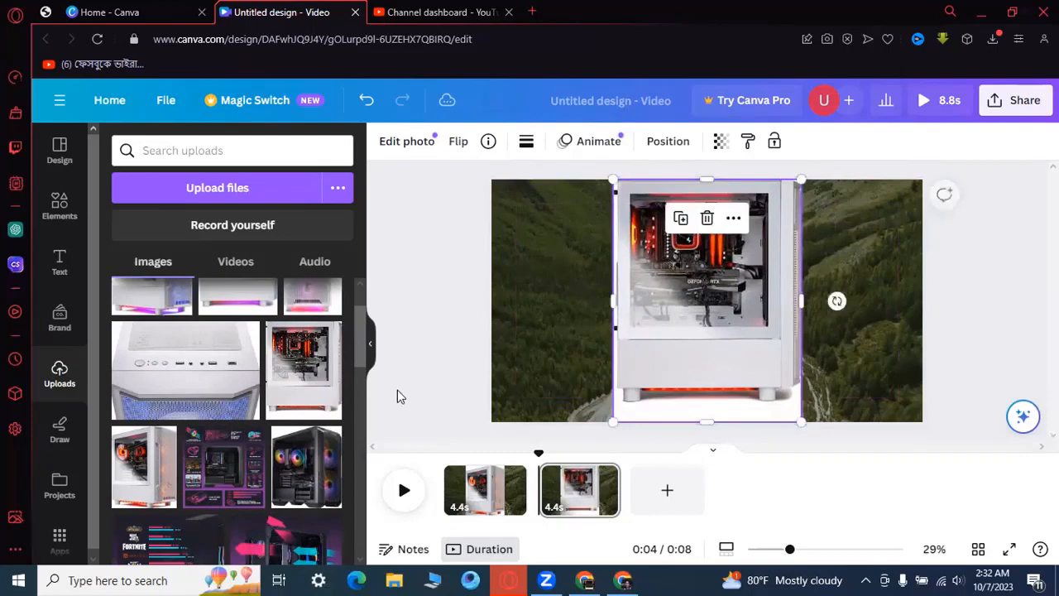
- Duplicate the side-view page and replace its image with the uploaded close-up of the case's top ports, enlarged to full page height
right_click(579, 490)
left_click(646, 291)
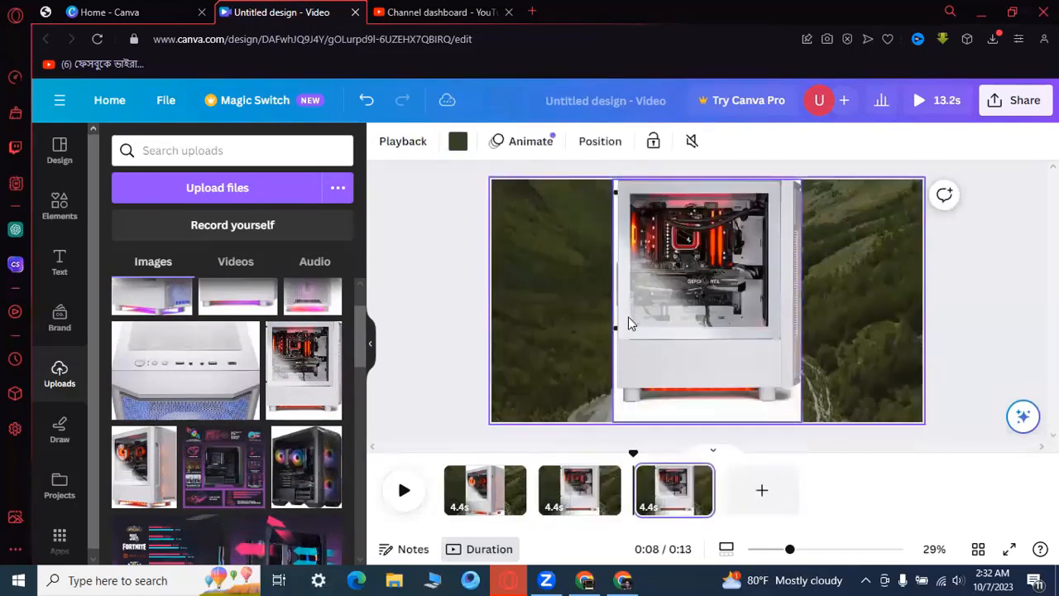
left_click(718, 325)
left_click_drag(726, 325, 372, 372)
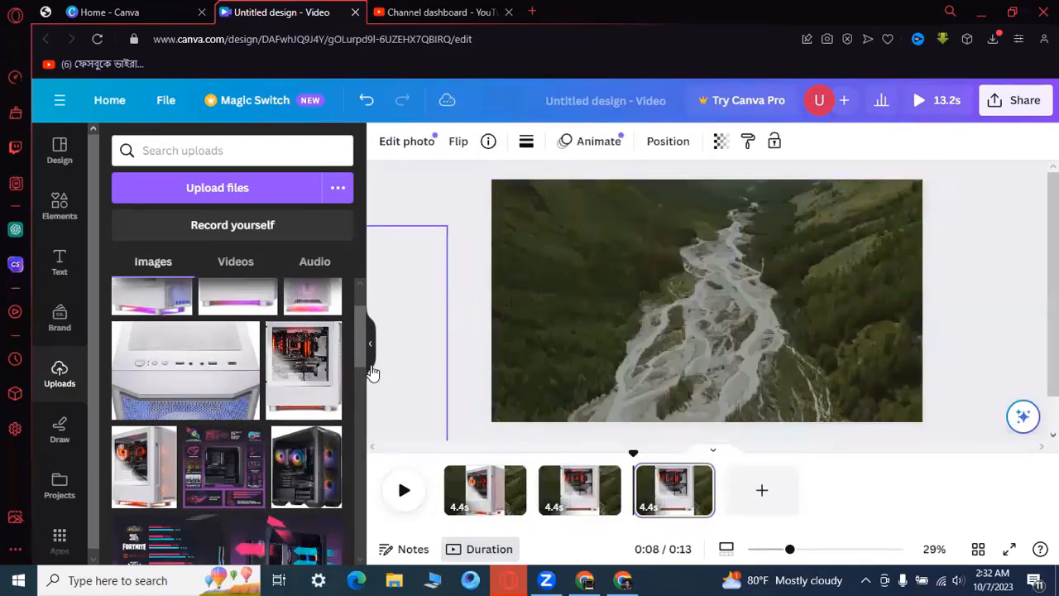
left_click(204, 371)
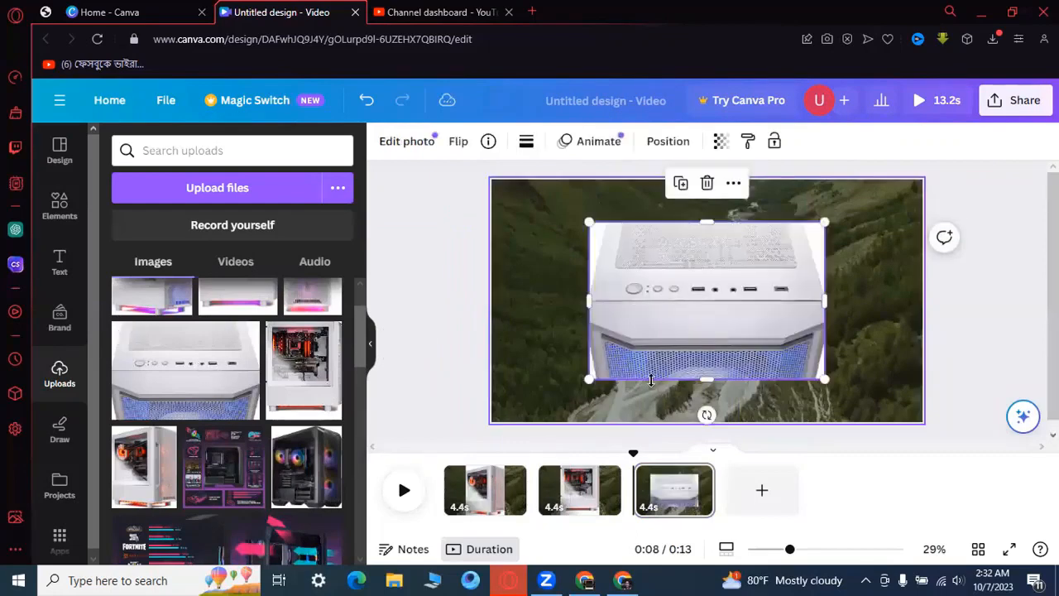
left_click_drag(583, 382, 526, 421)
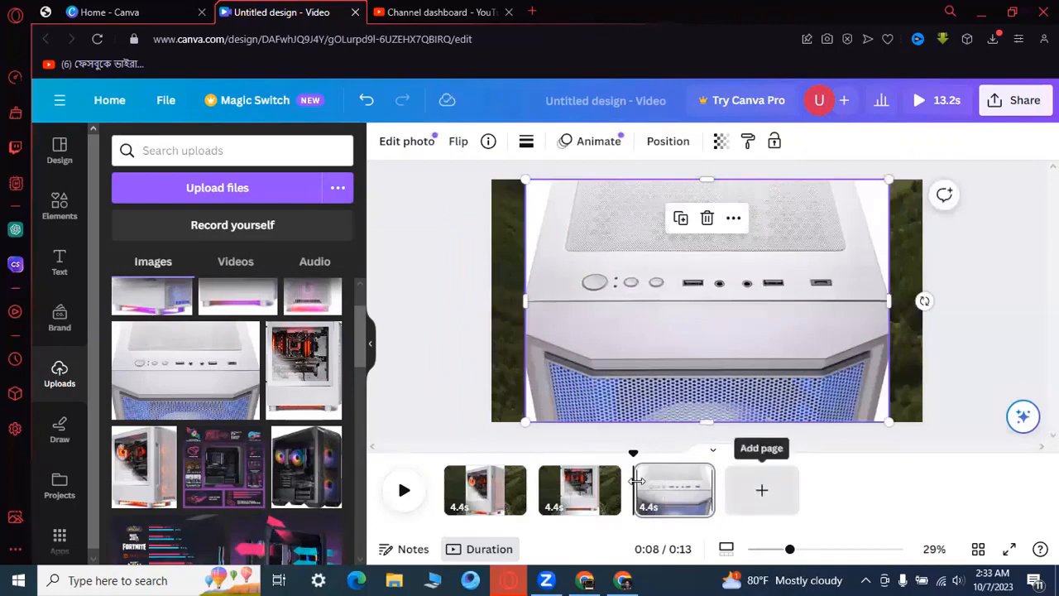
- Duplicate the page with the top-ports close-up and remove the image from the copy, leaving only the river background
right_click(671, 495)
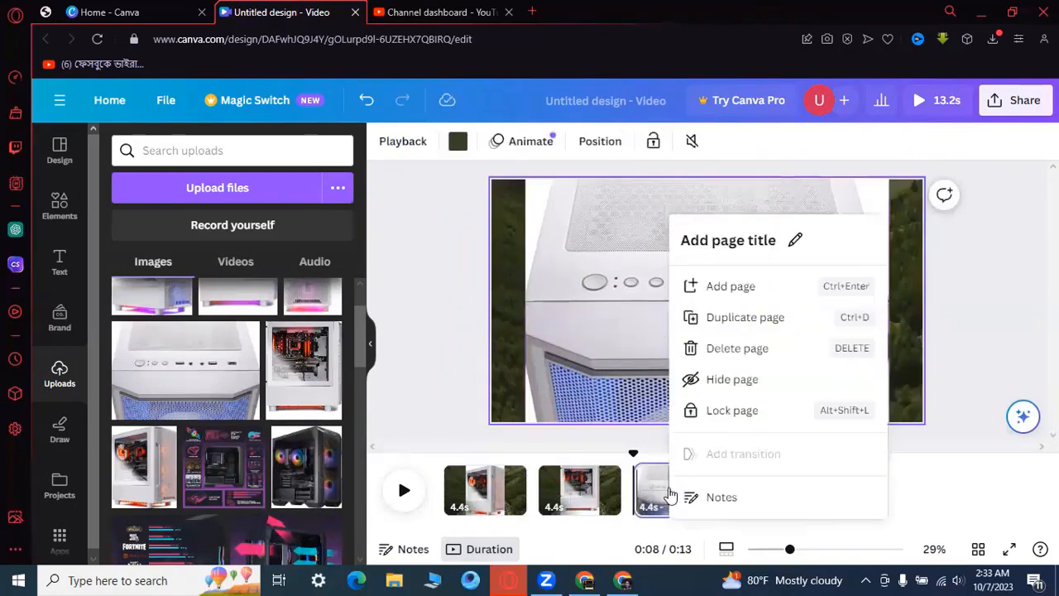
left_click(764, 288)
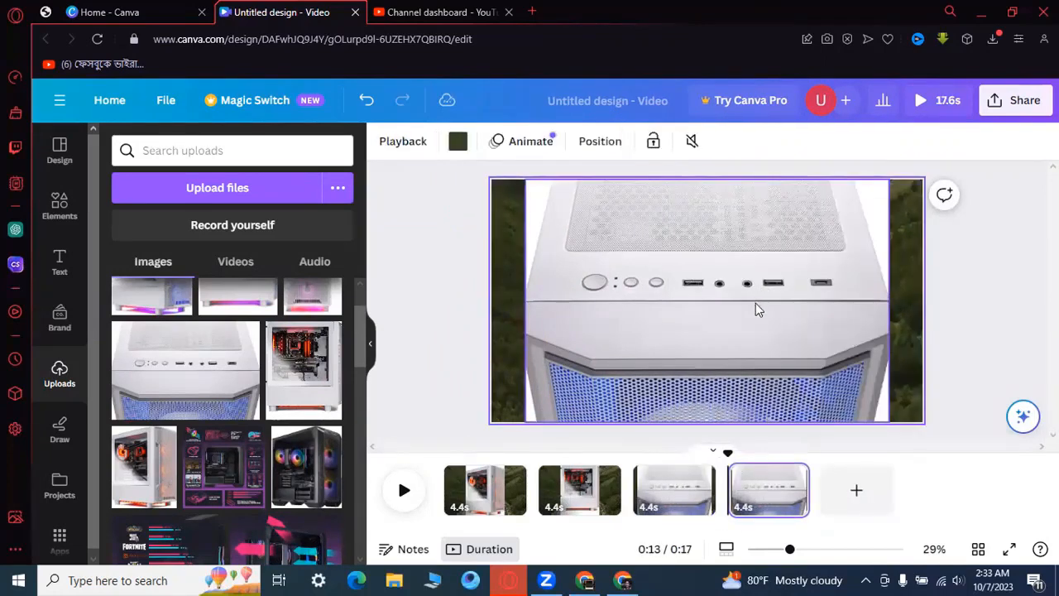
left_click(726, 274)
left_click_drag(726, 275, 339, 306)
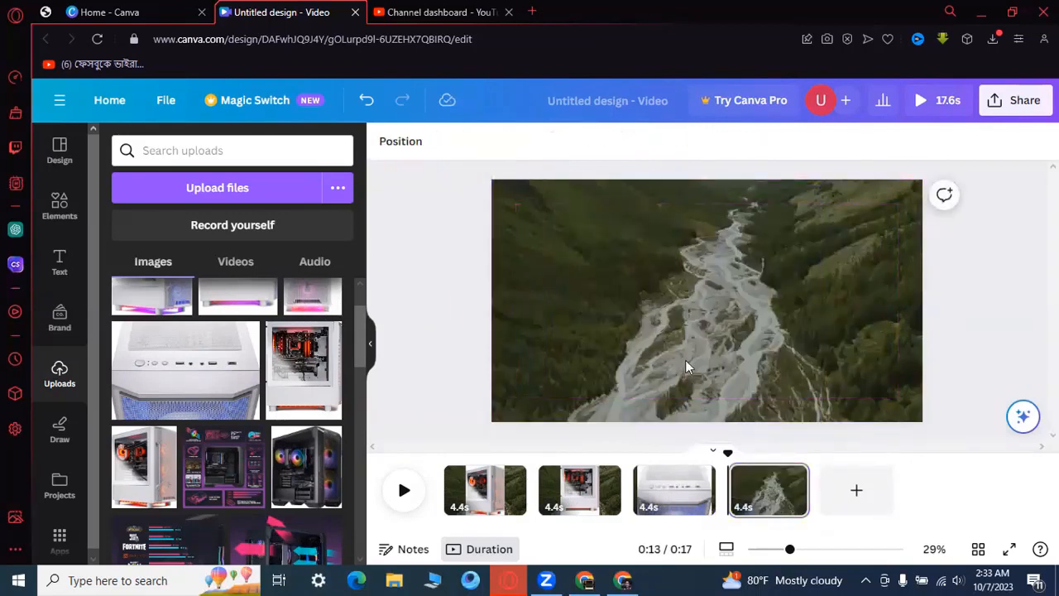
key("ctrl+z")
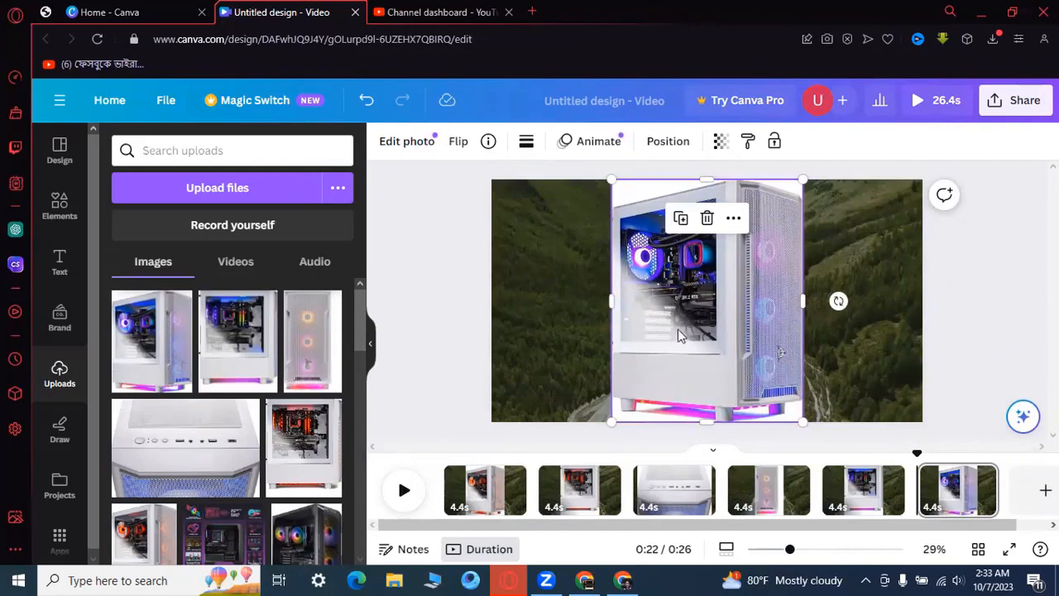
- Play back the six-page product video to preview it and pause the playback
left_click(401, 492)
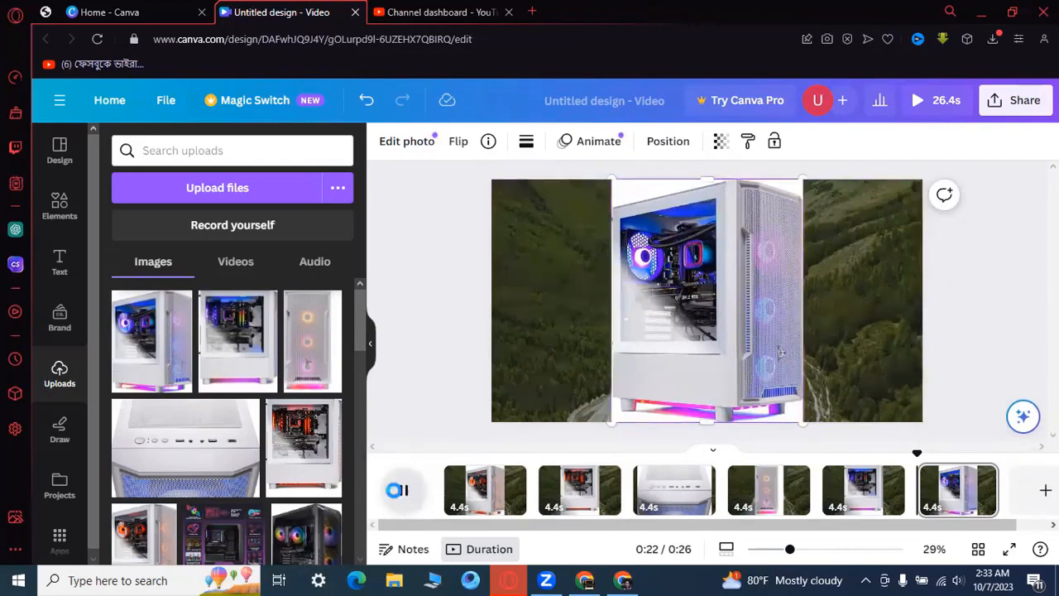
left_click(405, 493)
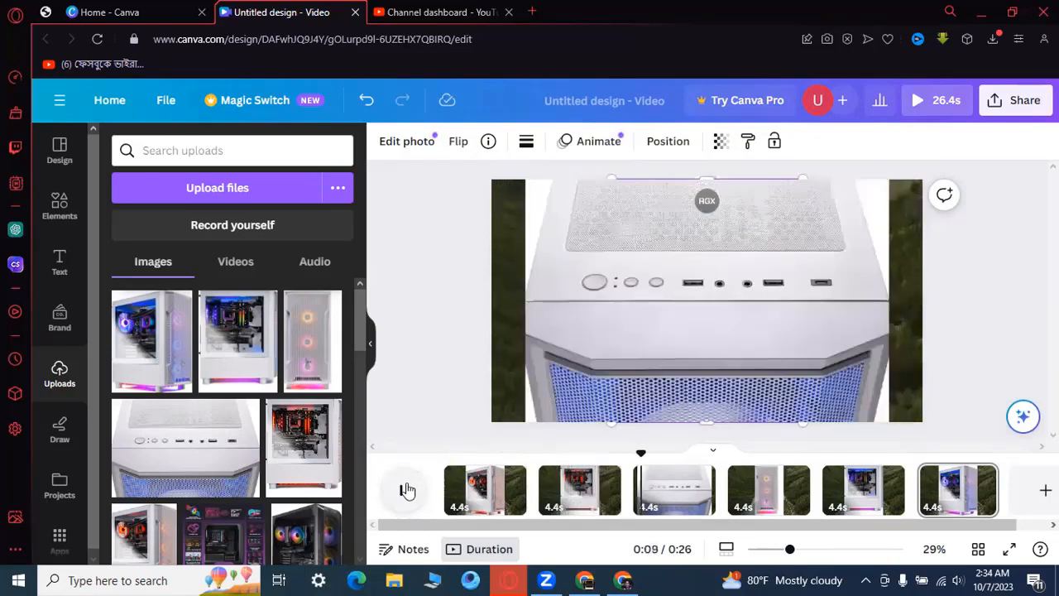
left_click(405, 496)
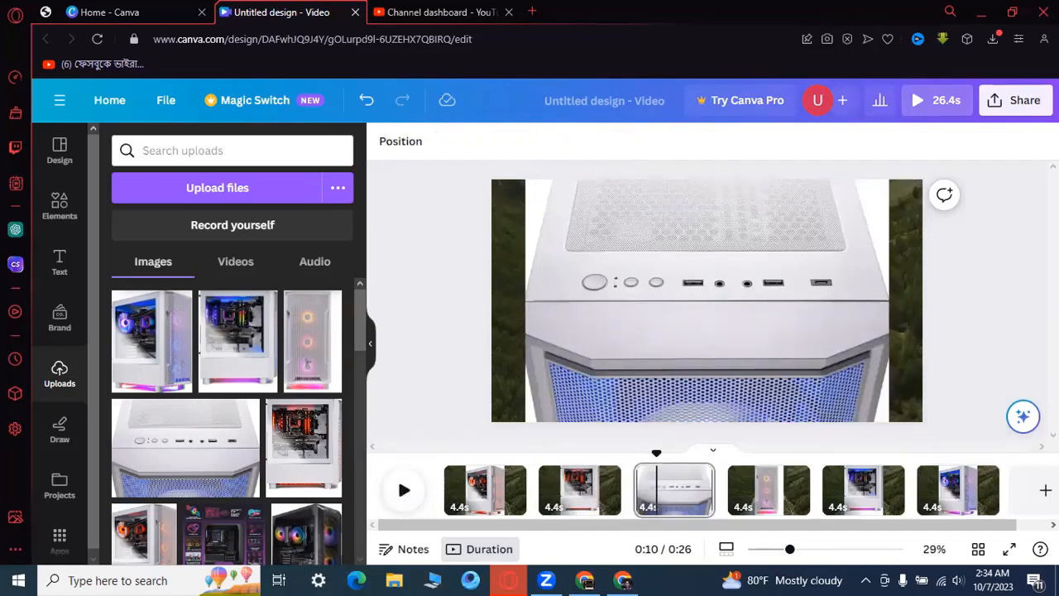
- Download all six pages of the design as an MP4 video in 1080p quality
left_click(1018, 103)
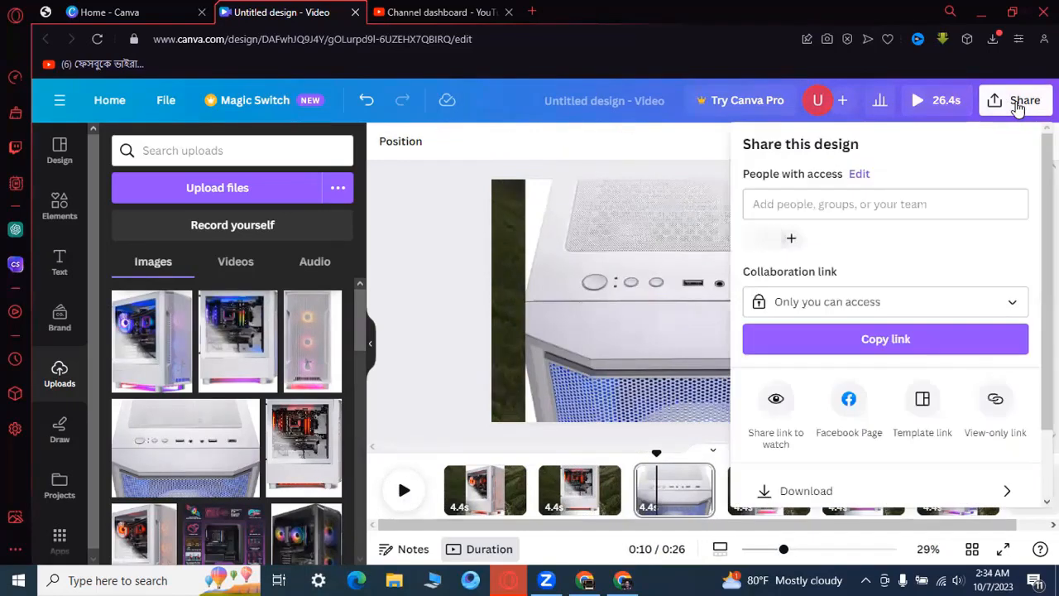
left_click(836, 491)
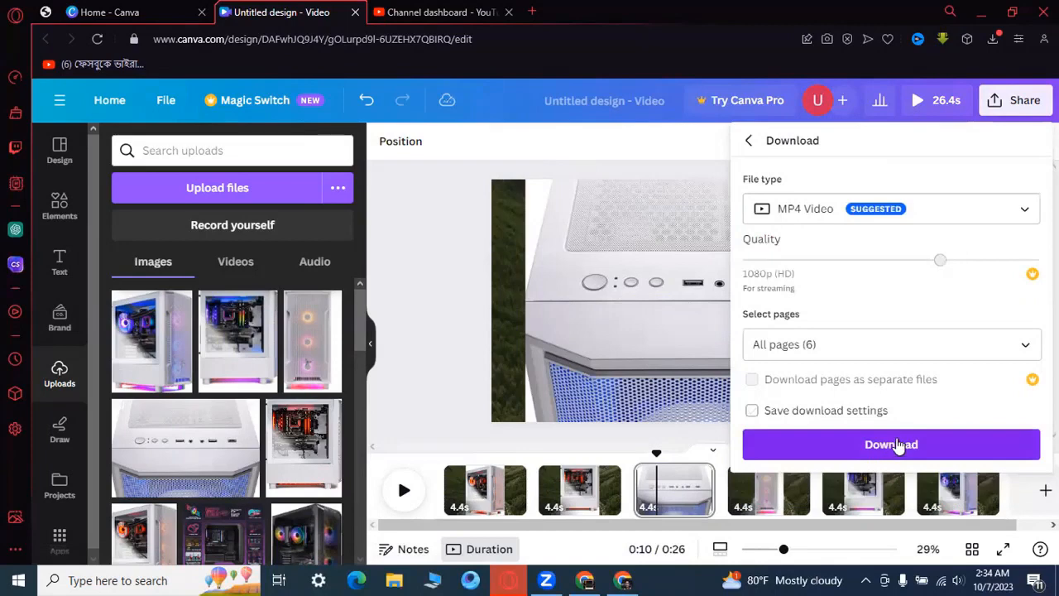
left_click(894, 446)
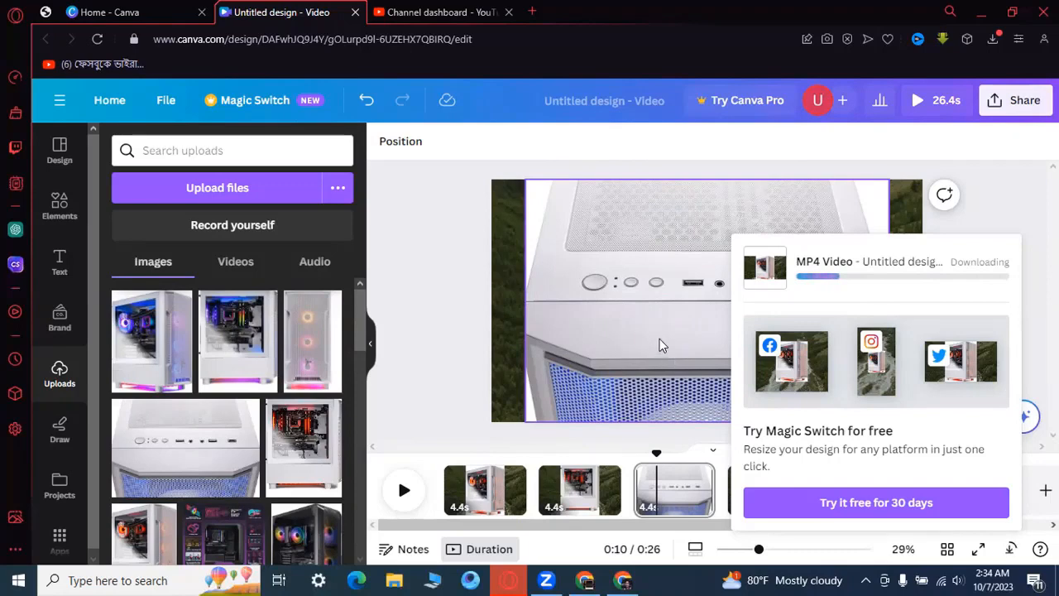
- Minimize the Canva and Amazon browser windows and switch to CapCut, opening the project 0917 (1)
left_click(983, 15)
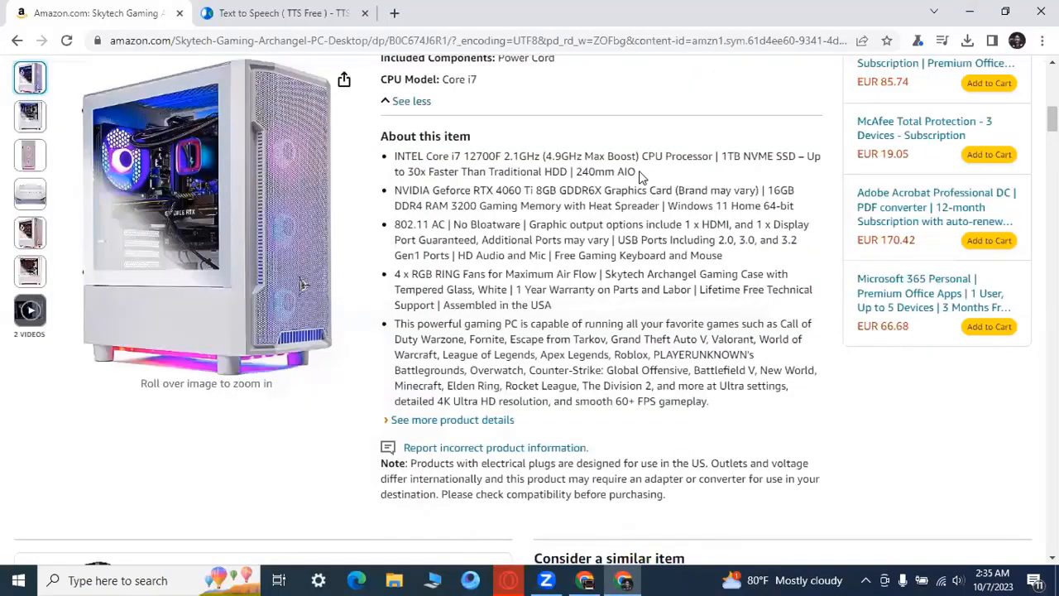
scroll(589, 157, "up", 3)
scroll(98, 254, "up", 6)
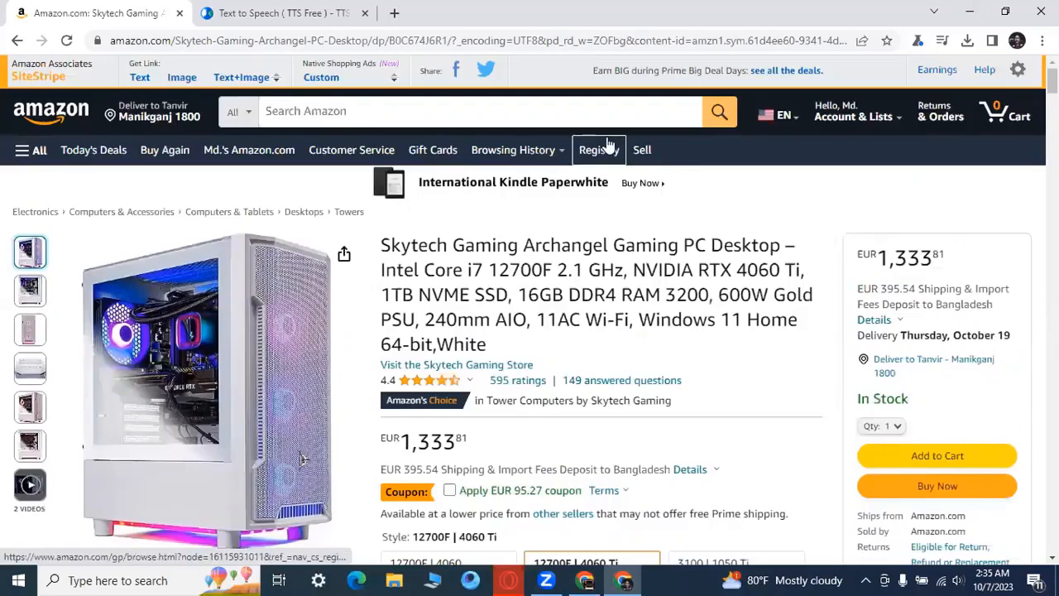
left_click(970, 12)
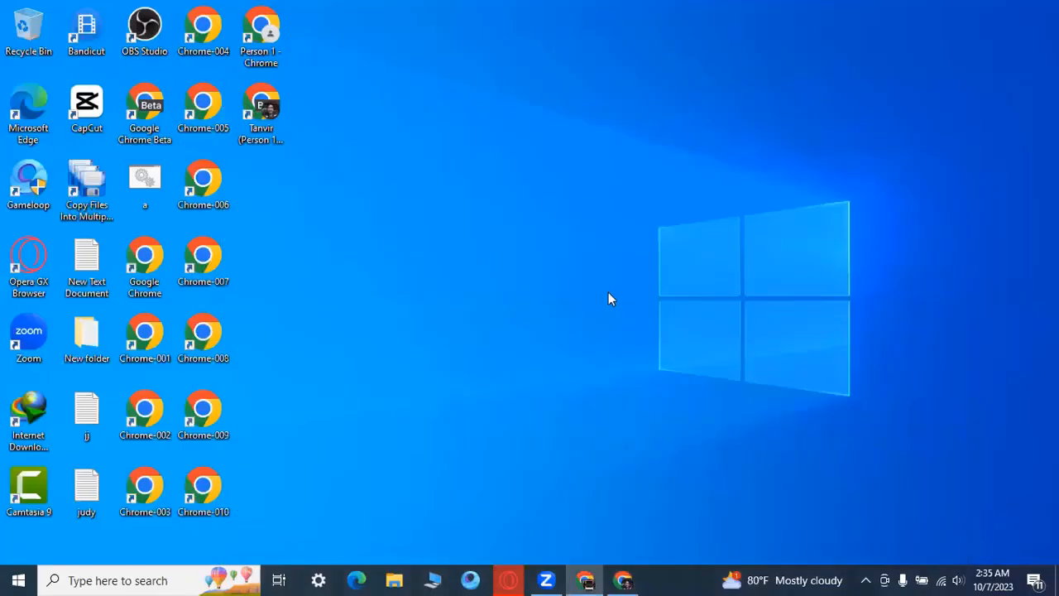
right_click(75, 104)
left_click(461, 164)
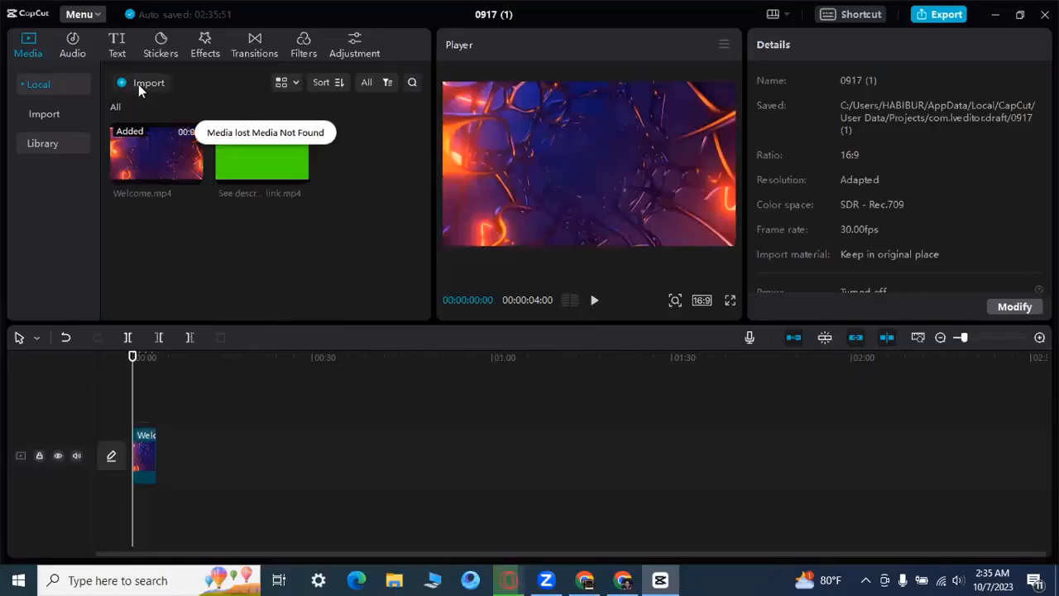
- Import the four mp3-output-ttsfree(dot)com voice-over files from the Downloads folder into the project's media
left_click(145, 83)
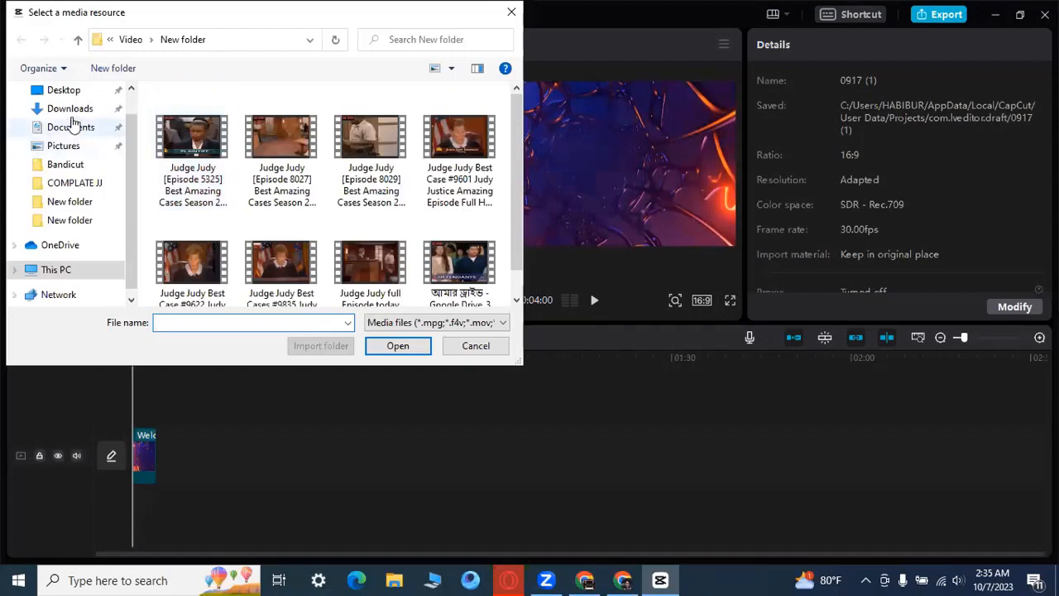
left_click(73, 114)
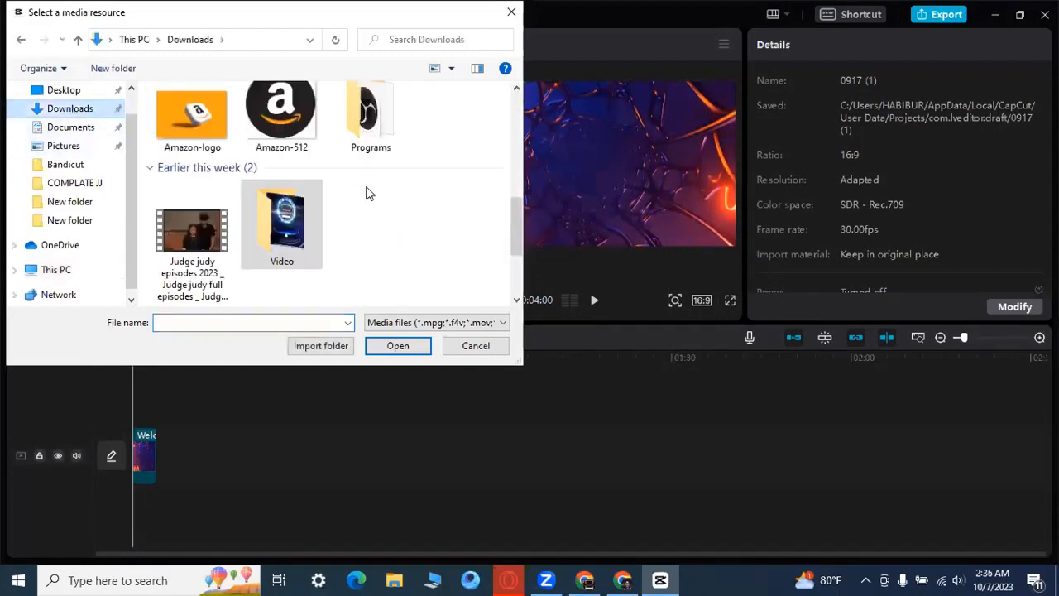
scroll(414, 190, "down", 2)
scroll(413, 189, "up", 3)
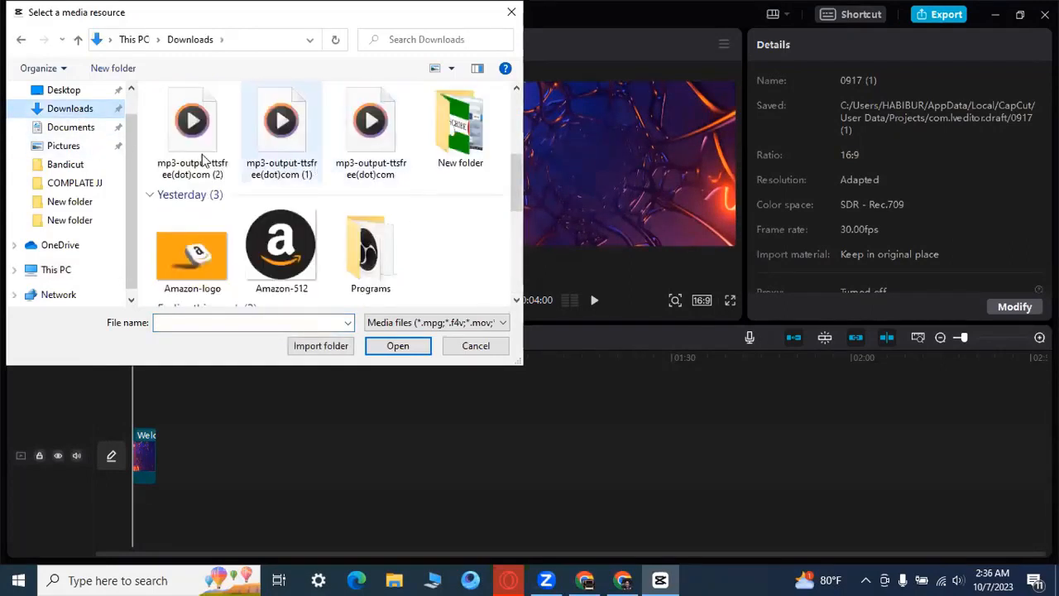
scroll(249, 132, "up", 3)
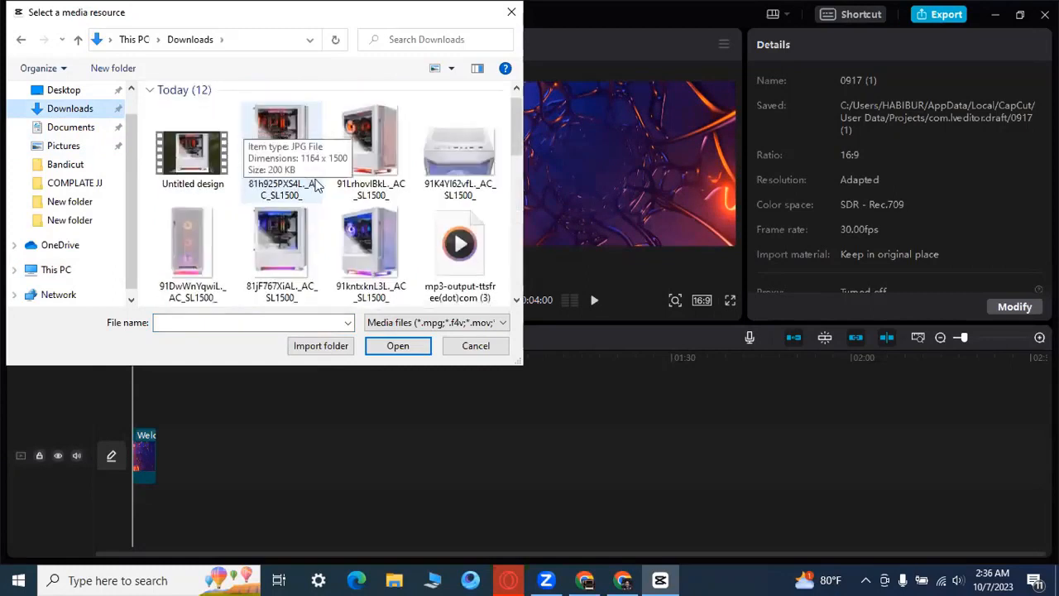
left_click(465, 244)
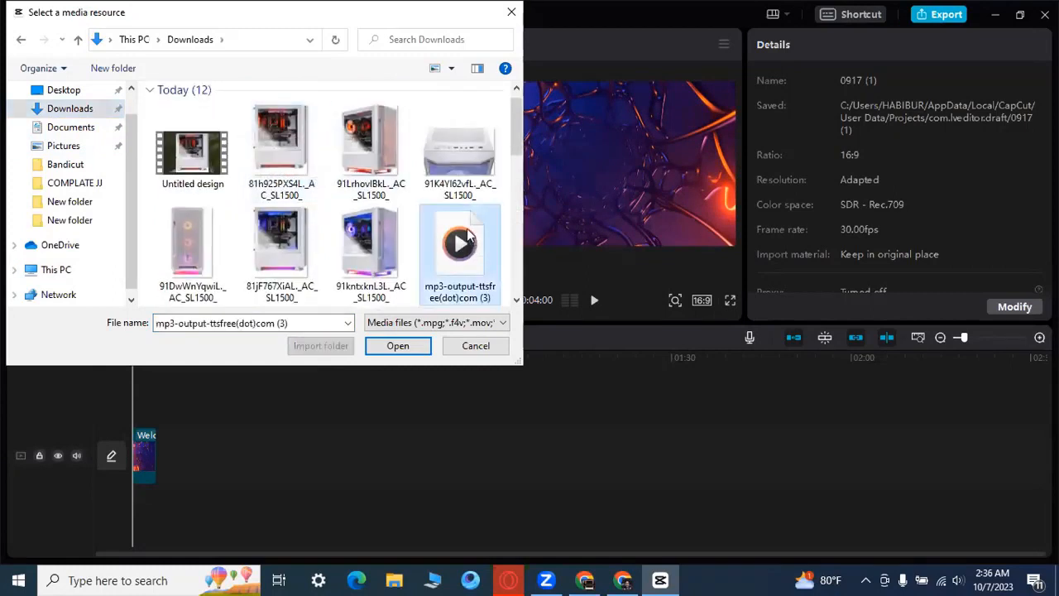
scroll(447, 232, "down", 2)
left_click(378, 165, "shift")
left_click(397, 345)
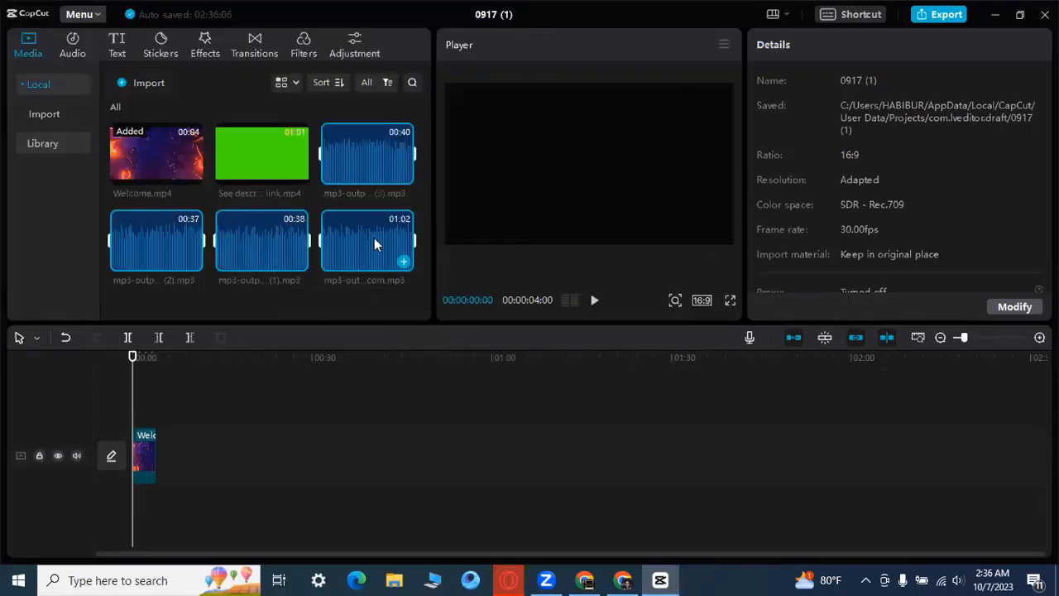
- Place the four voice-overs one after another on the audio track following the Welcome clip, from the unnumbered file through (1), (2) and (3)
left_click_drag(378, 246, 162, 499)
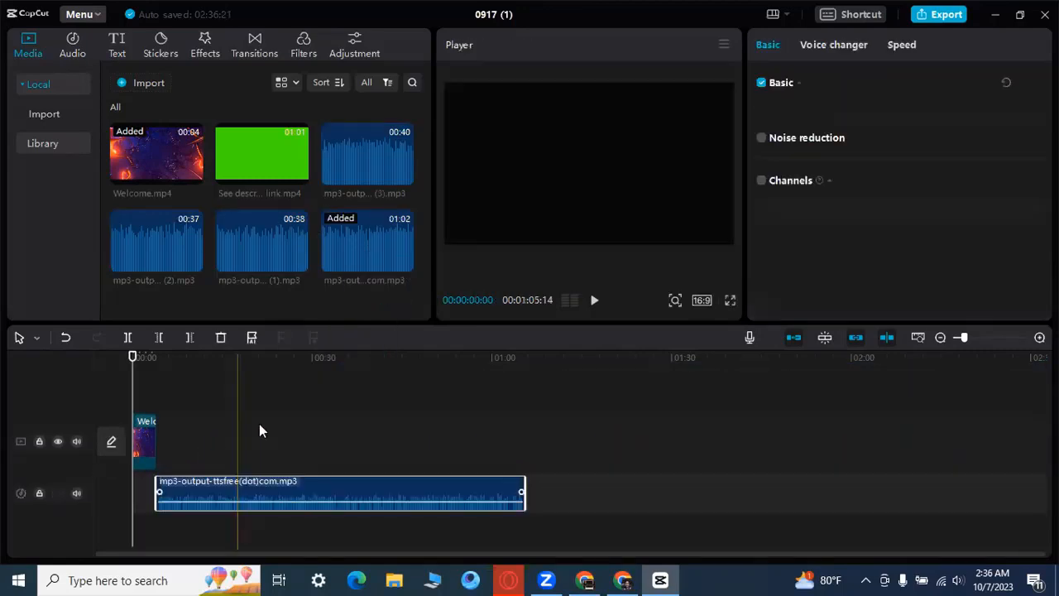
left_click(949, 342)
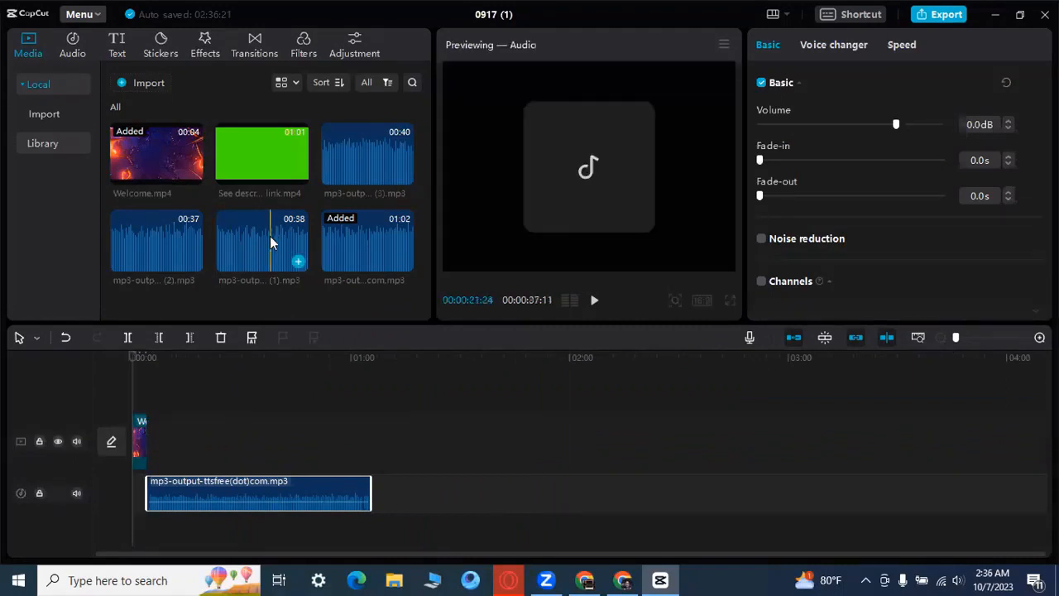
left_click_drag(271, 241, 374, 501)
left_click_drag(158, 237, 515, 499)
left_click_drag(361, 166, 654, 497)
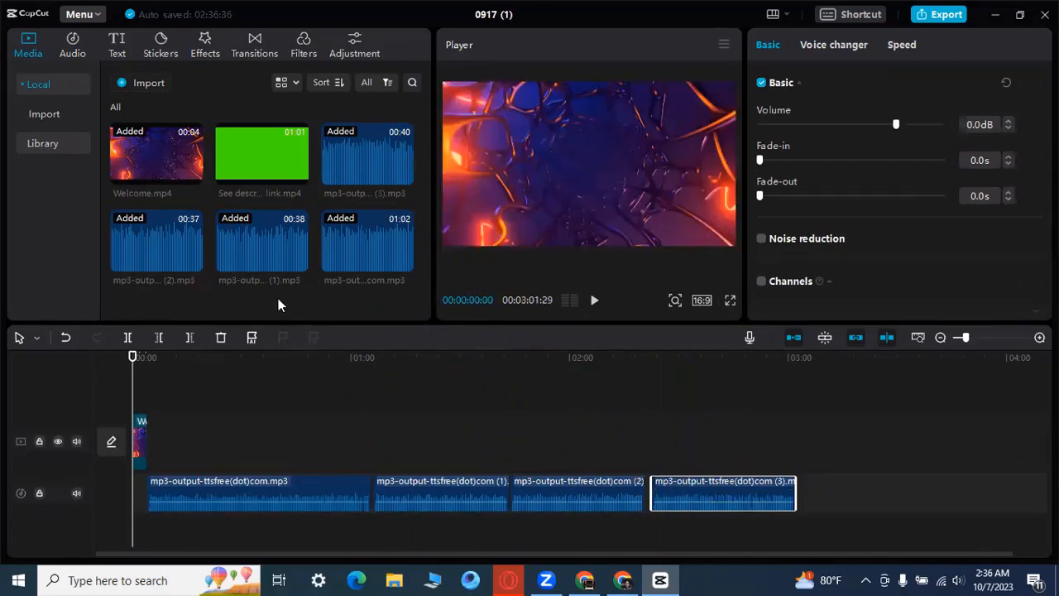
- Import Untitled design.mp4 from the Downloads folder and place seven copies end to end on the video track after the Welcome clip
left_click(145, 86)
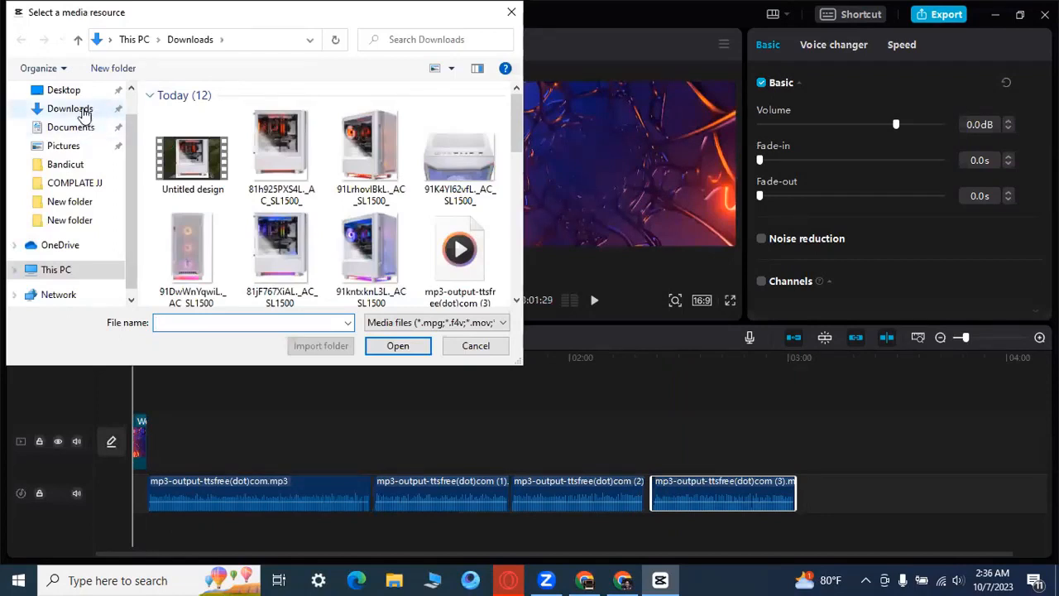
double_click(187, 157)
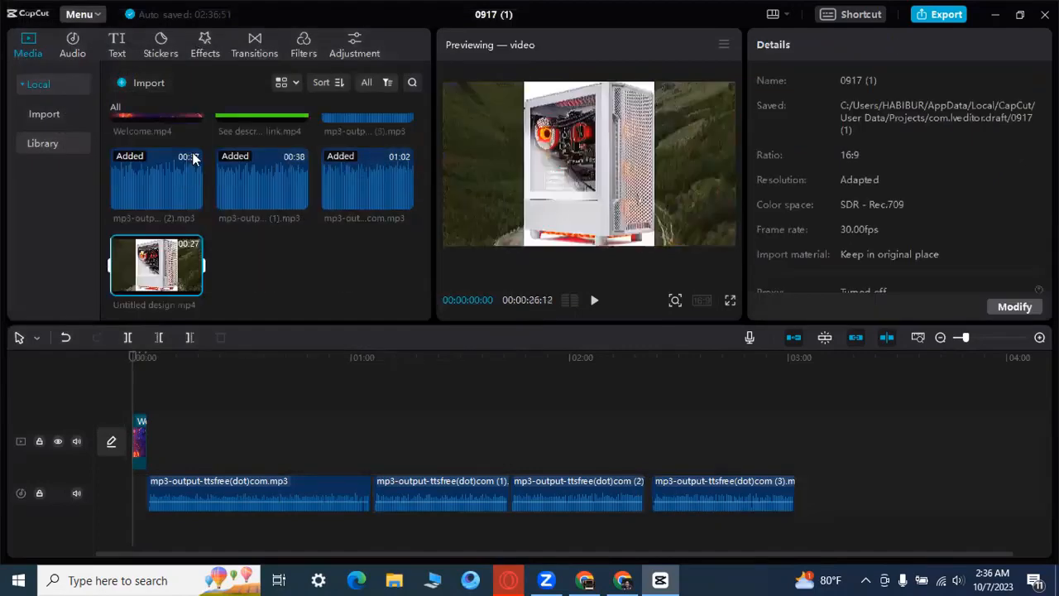
left_click_drag(158, 274, 203, 435)
left_click_drag(305, 429, 305, 433)
left_click_drag(167, 268, 371, 434)
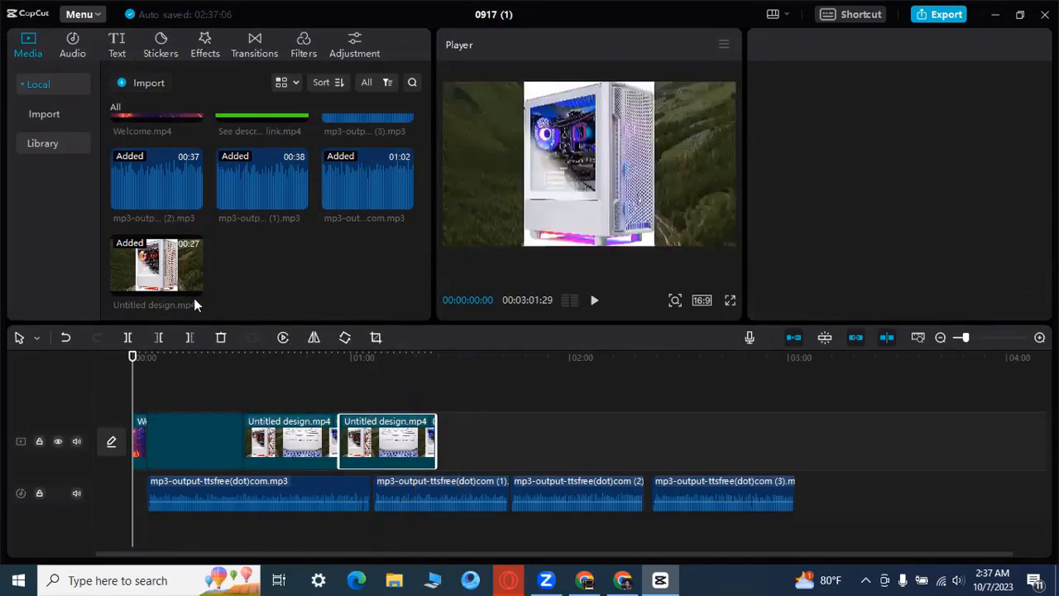
left_click(460, 416)
left_click_drag(460, 416, 492, 447)
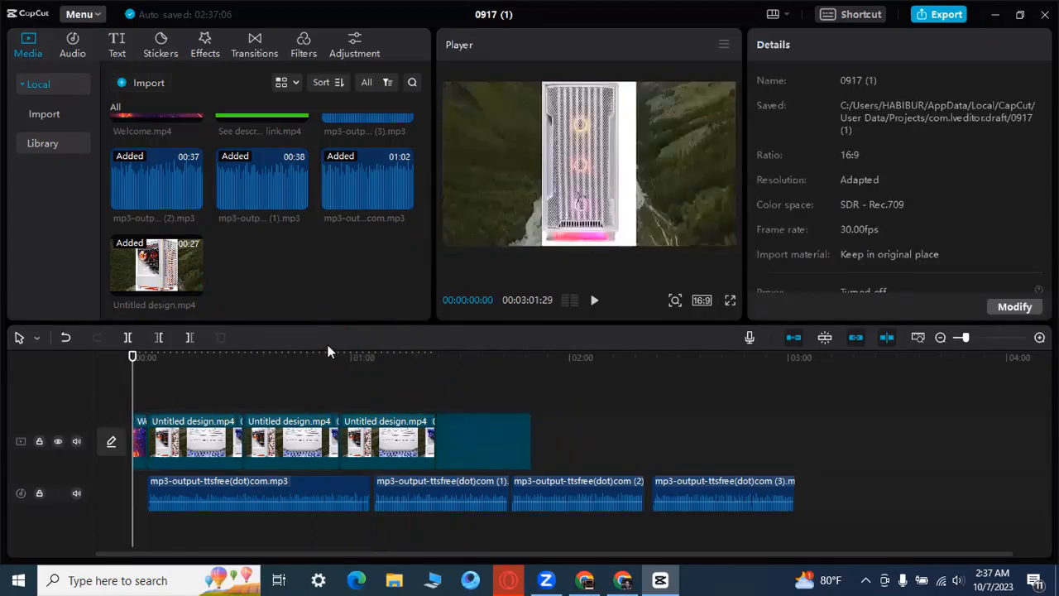
left_click_drag(162, 275, 567, 451)
left_click_drag(161, 280, 654, 445)
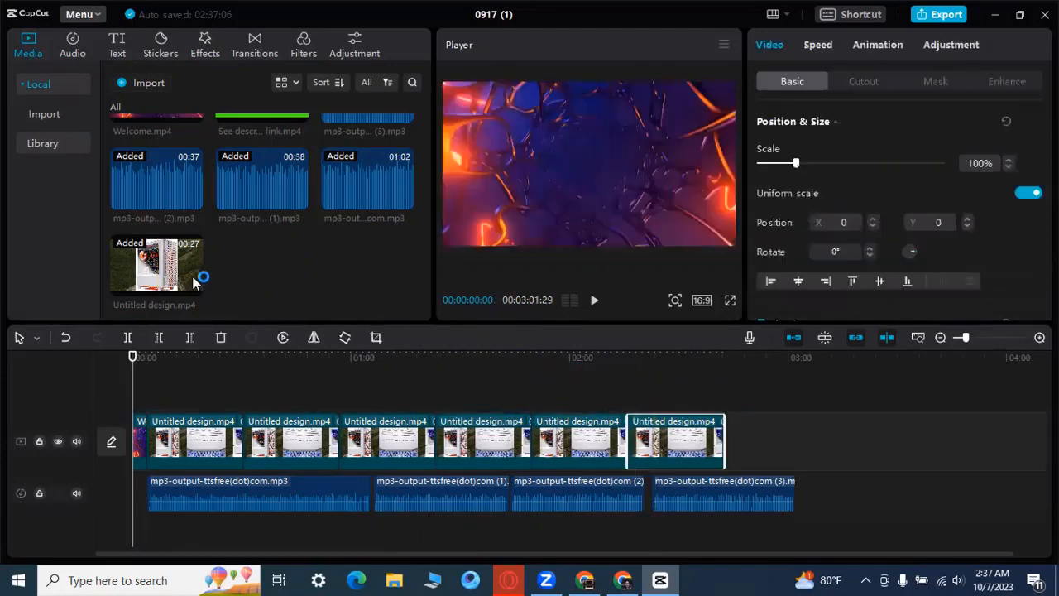
left_click_drag(201, 279, 739, 444)
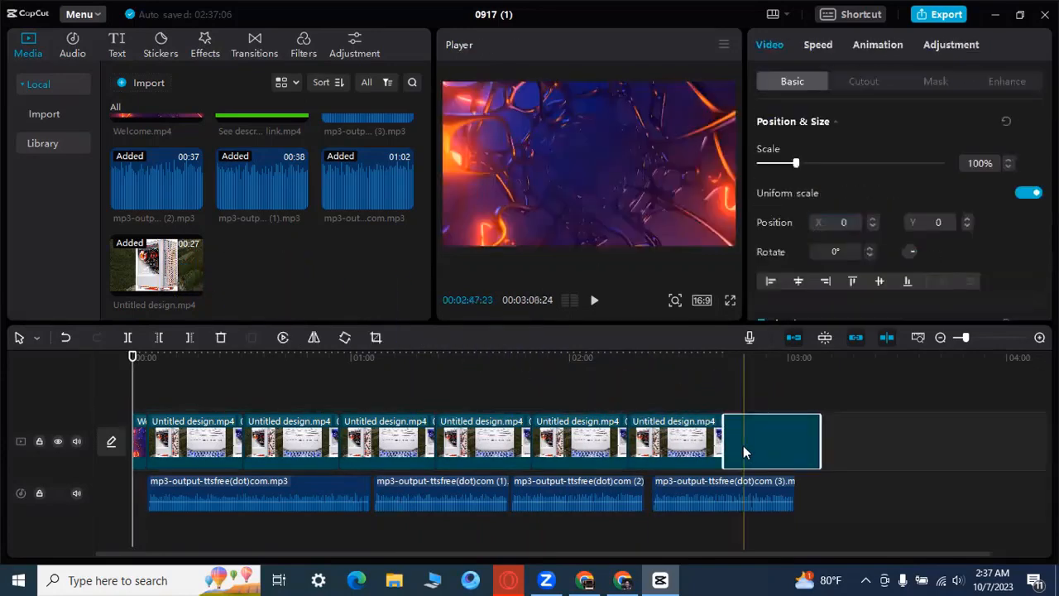
- Split the last Untitled design clip at 00:03:02:20, where the final voice-over ends, and delete the leftover piece
left_click(799, 384)
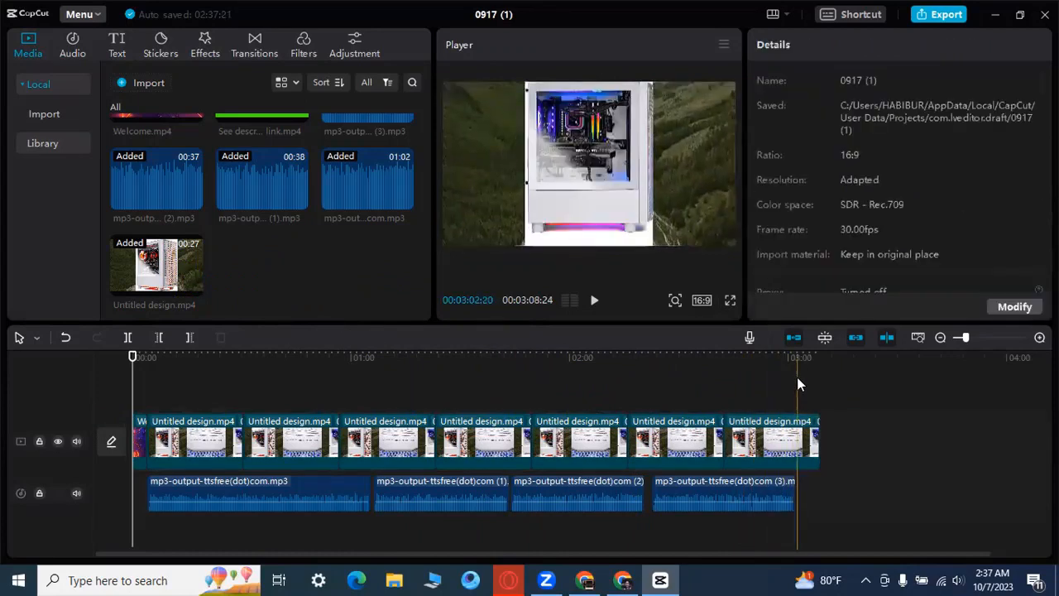
left_click(798, 358)
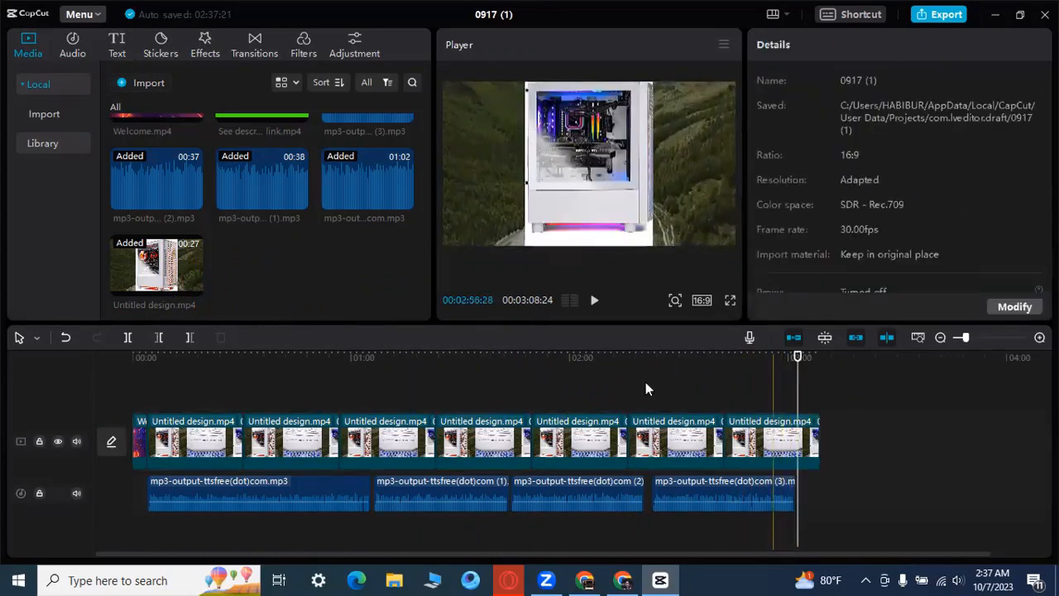
left_click(128, 337)
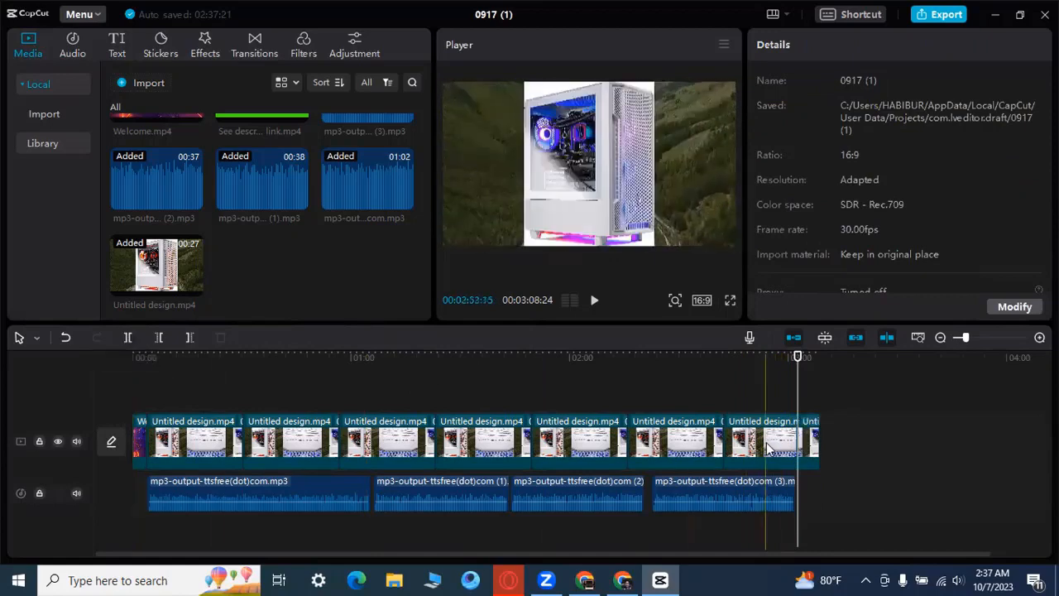
left_click(812, 443)
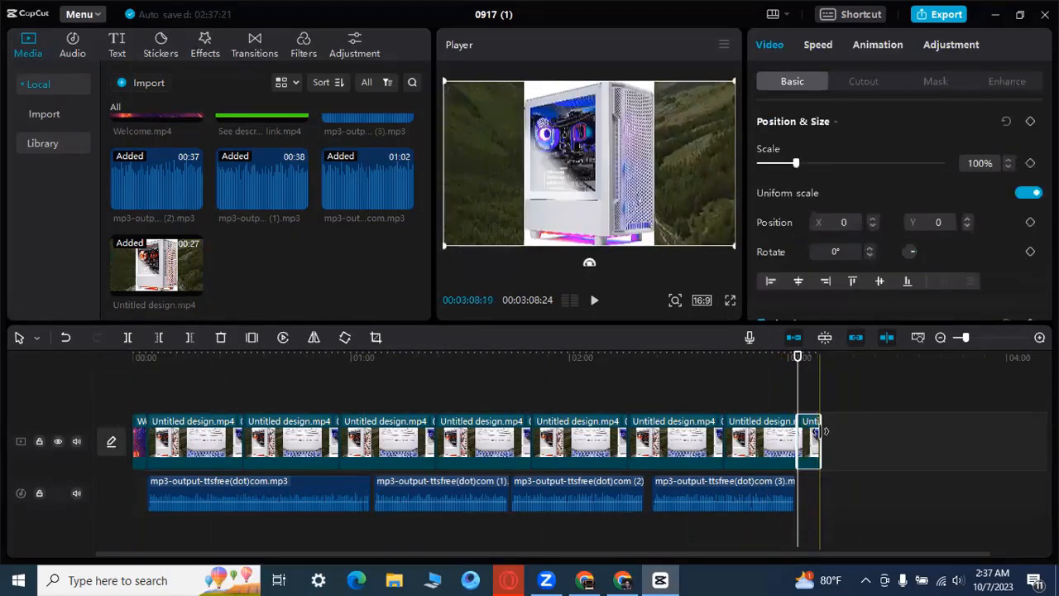
key("Delete")
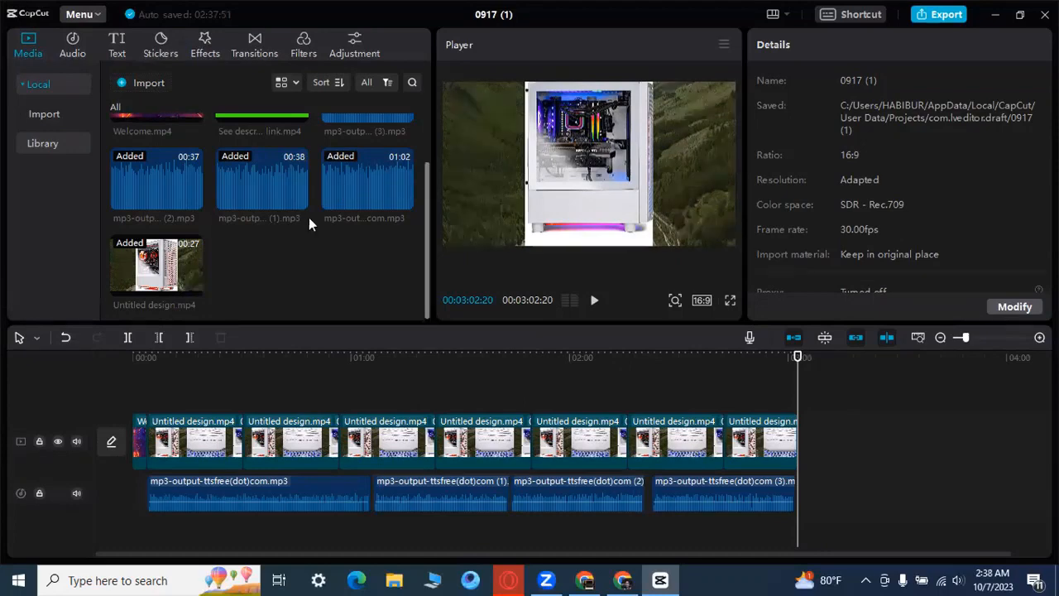
- Add a default text clip reading "See video description for product link", stretched from the end of the Welcome clip to the end of the last voice-over
scroll(308, 223, "up", 1)
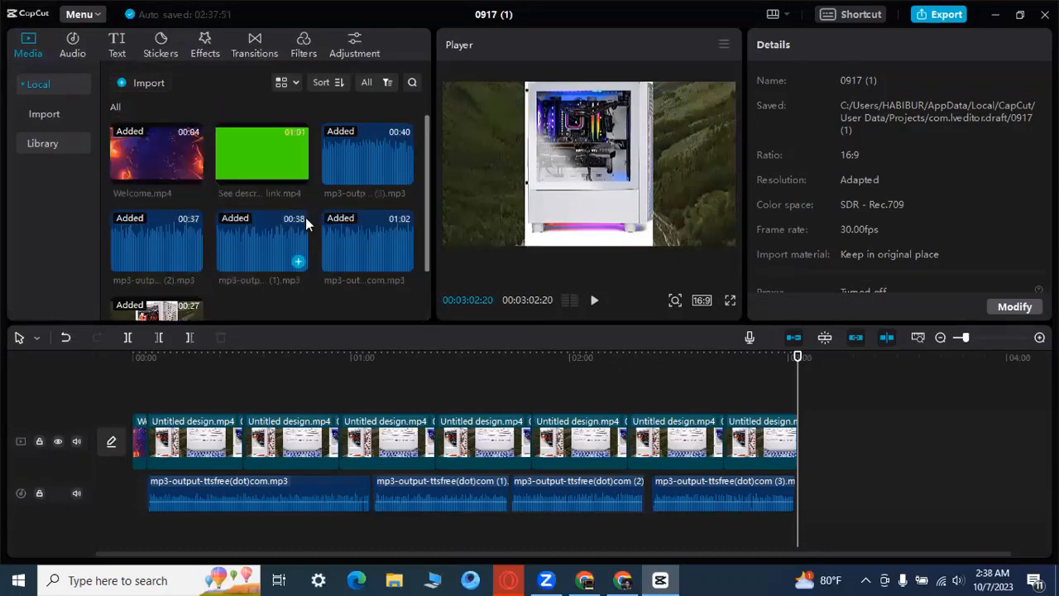
left_click(114, 48)
left_click_drag(141, 124, 147, 414)
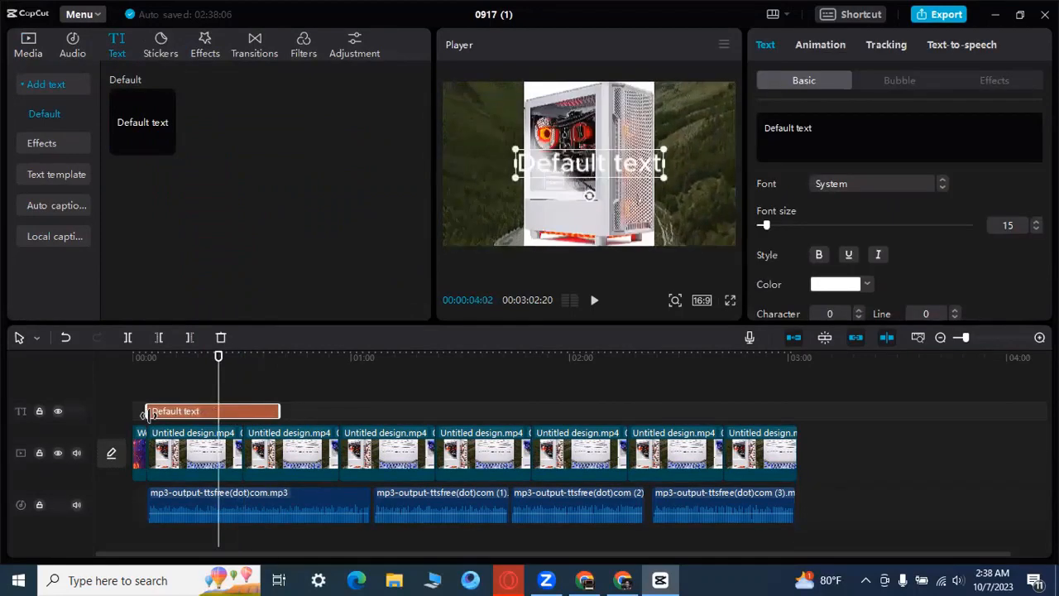
left_click_drag(282, 411, 786, 419)
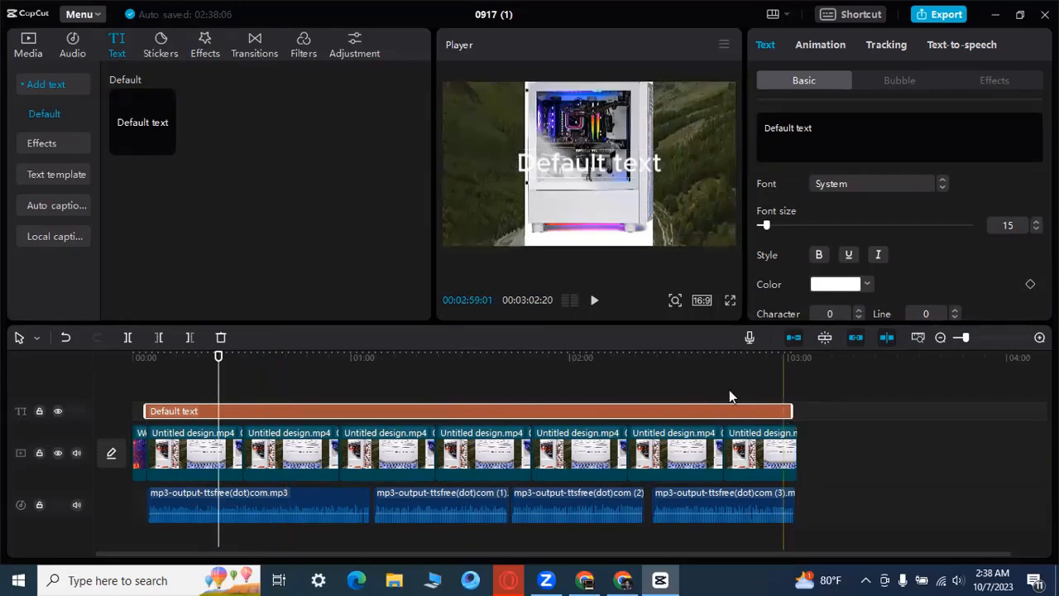
double_click(584, 163)
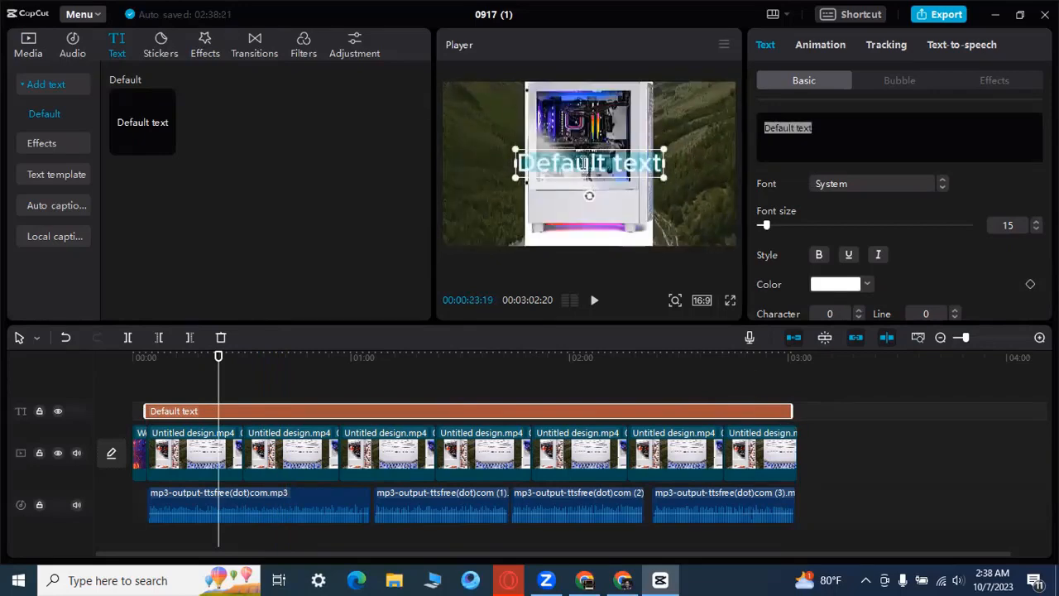
type("See video description for product link")
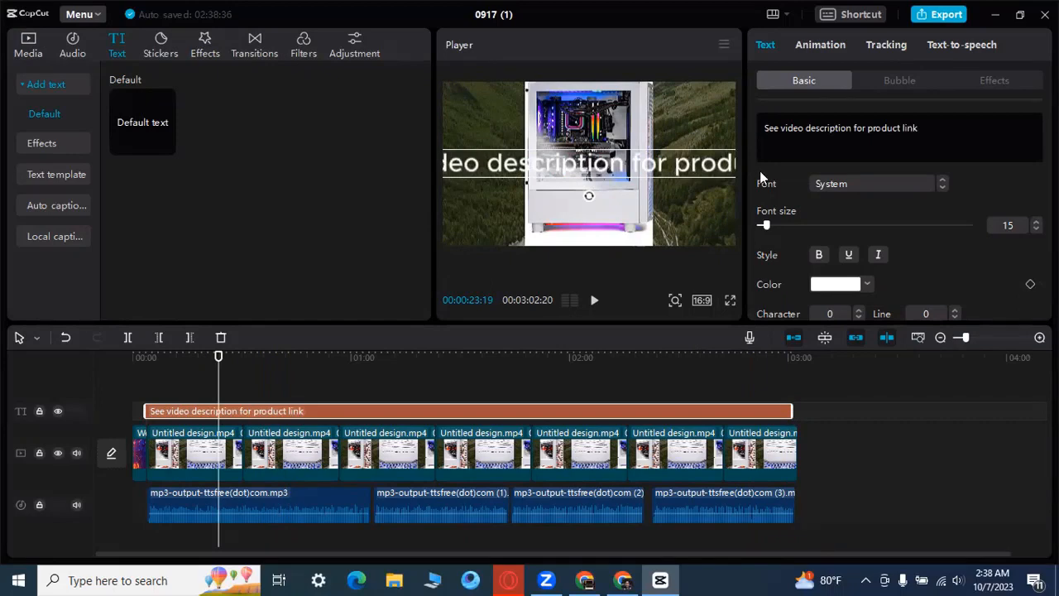
- Style the text in the Anton font with the black, white-outlined preset and move it to the lower edge of the video frame
left_click(943, 188)
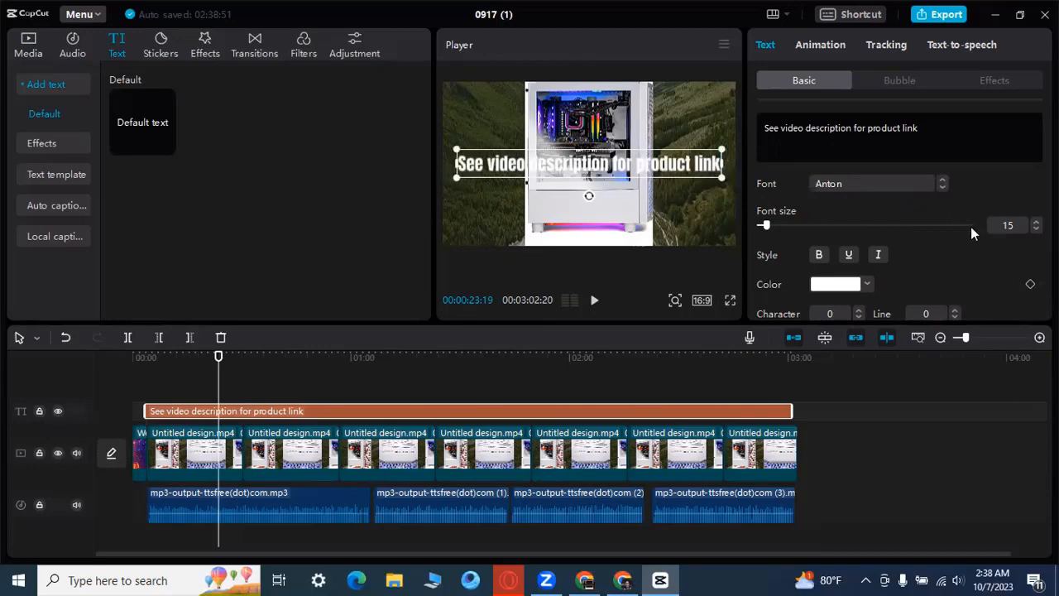
scroll(973, 270, "down", 3)
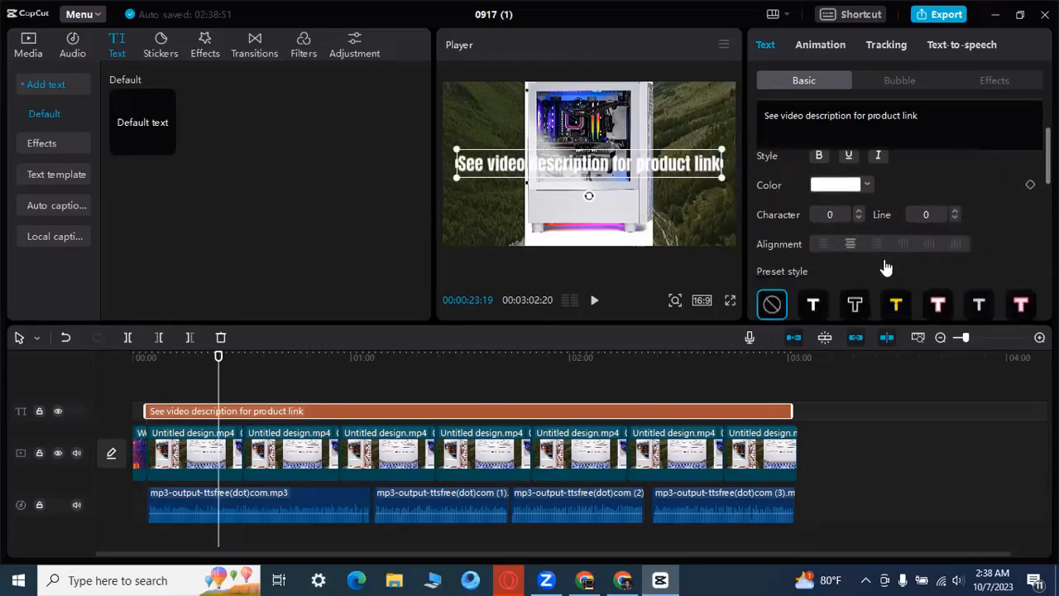
left_click(856, 293)
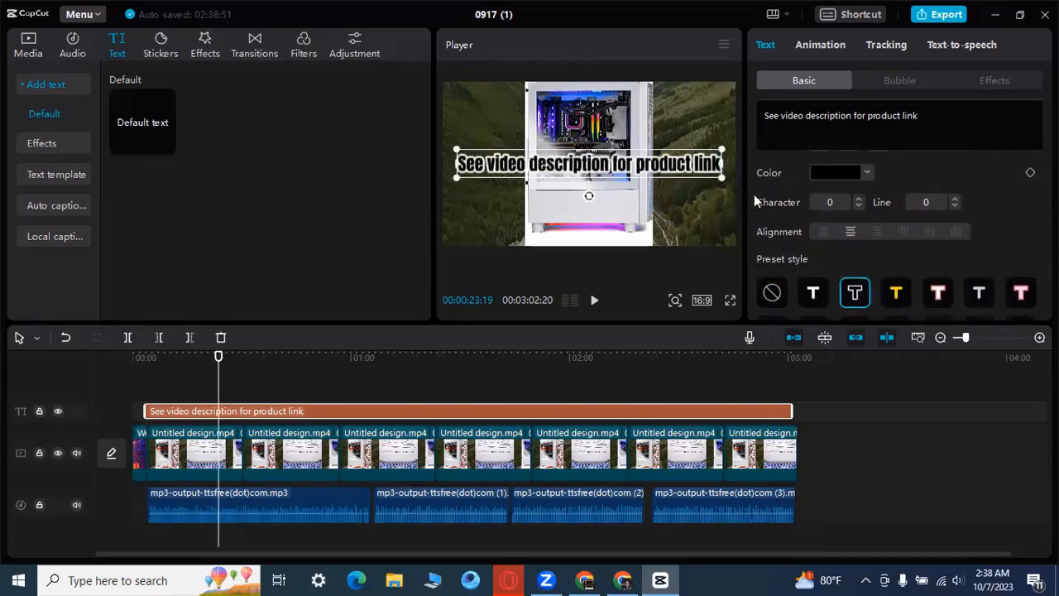
left_click(662, 220)
left_click(603, 168)
left_click_drag(603, 168, 602, 235)
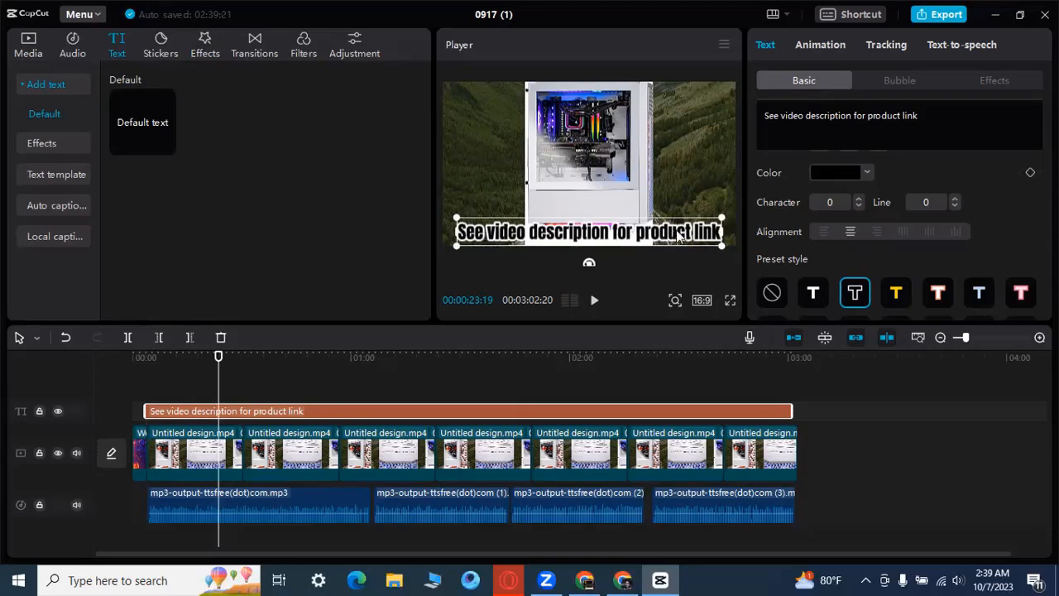
- Export the video 0917 (1) as a 720P H.264 mp4 at 25fps and close CapCut
left_click(946, 14)
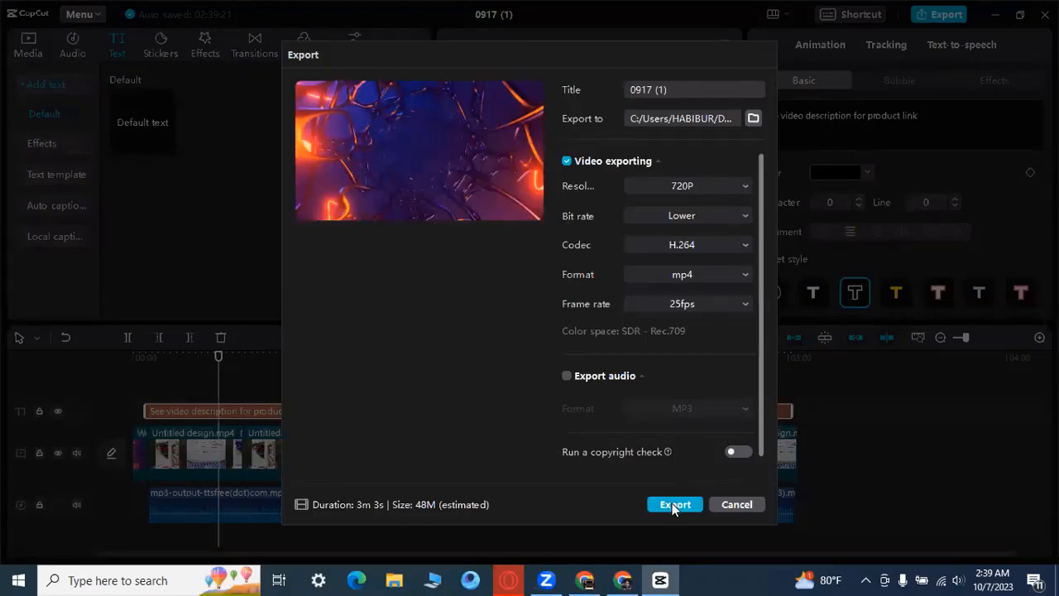
left_click(674, 505)
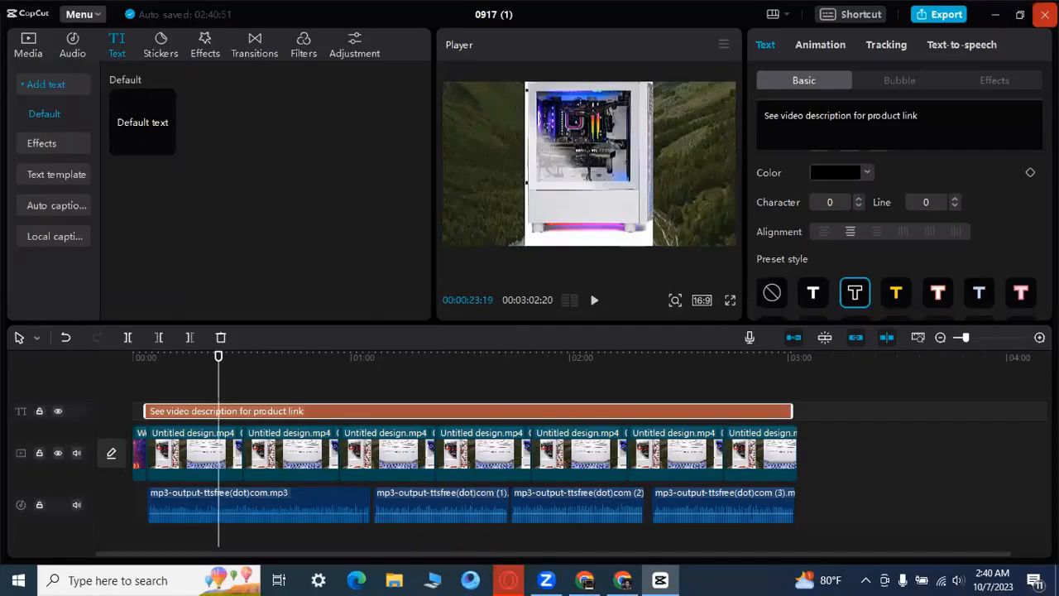
left_click(1045, 14)
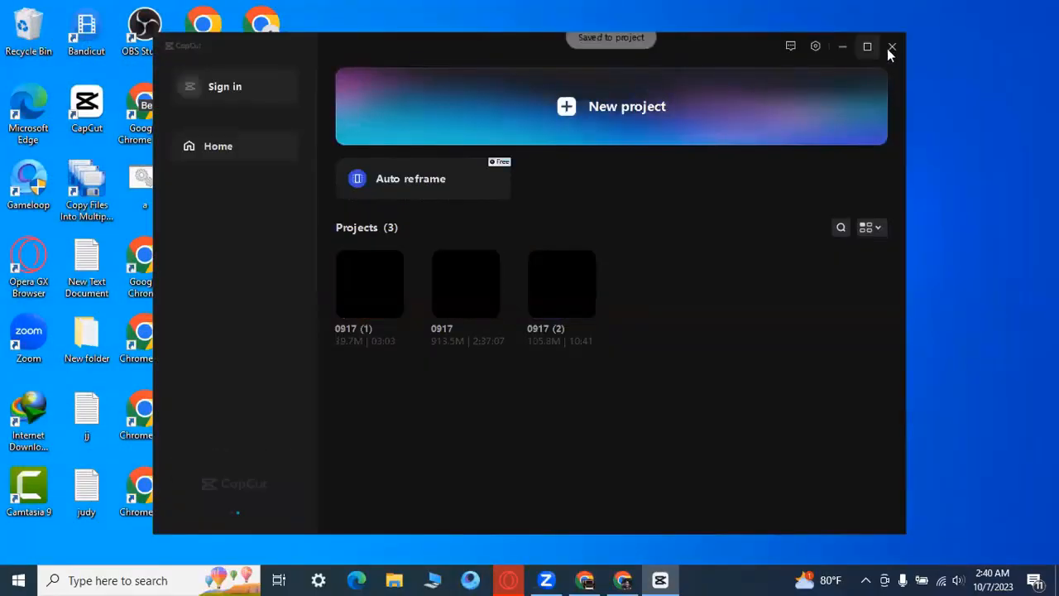
left_click(891, 47)
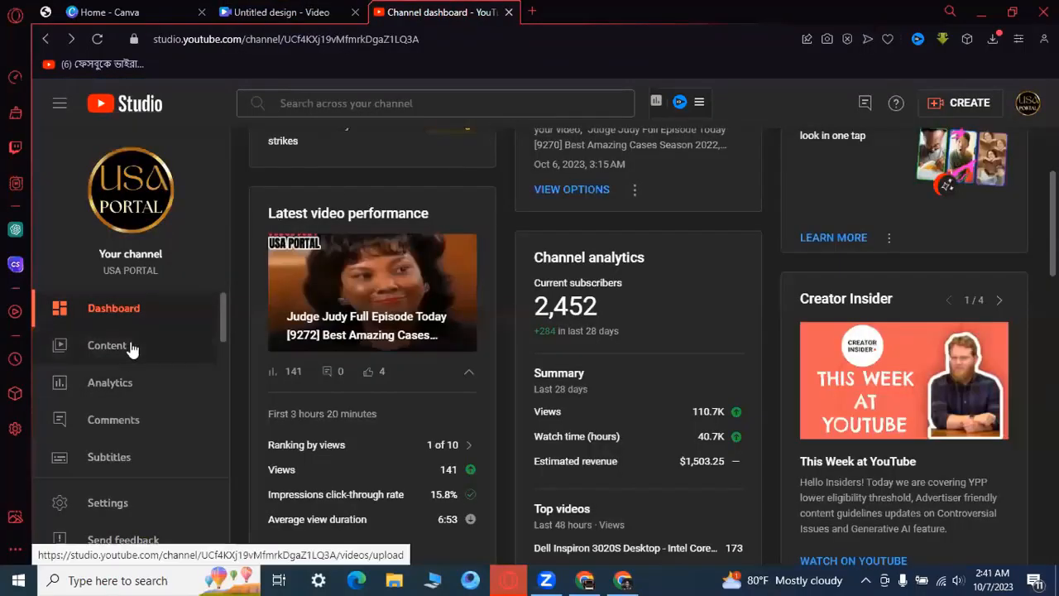
- Open the details of the VCI Lenovo ThinkCentre Neo 50s SFF video in YouTube Studio and examine its title, description and product link
left_click(129, 348)
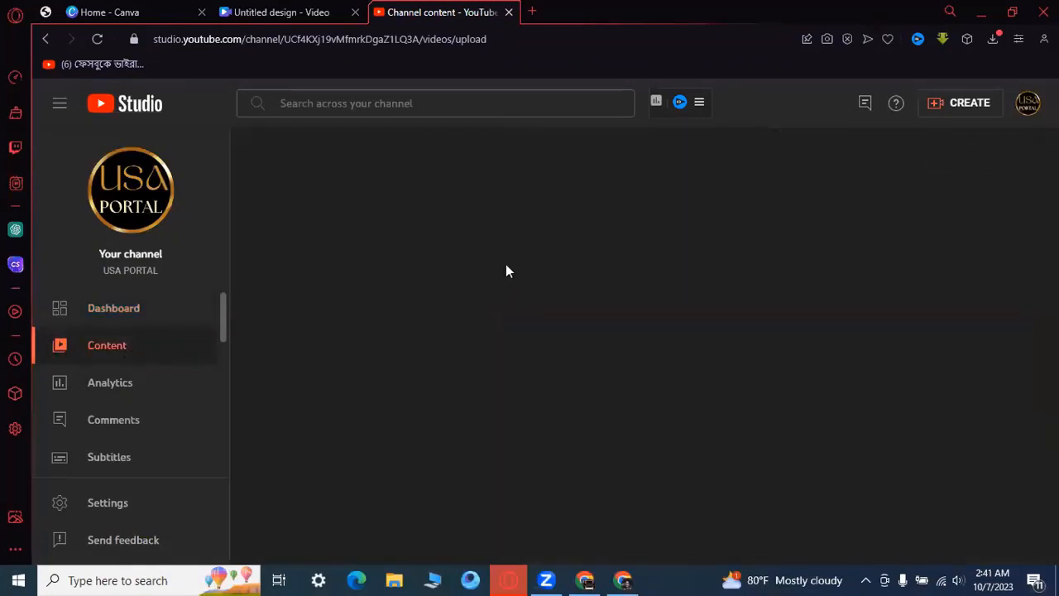
scroll(507, 261, "down", 1)
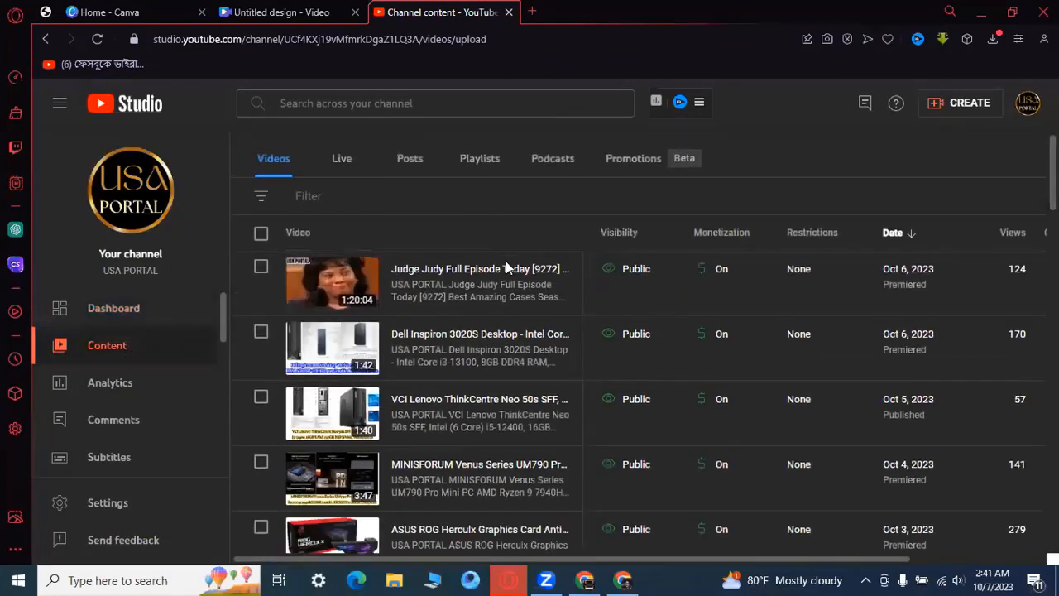
scroll(505, 261, "down", 3)
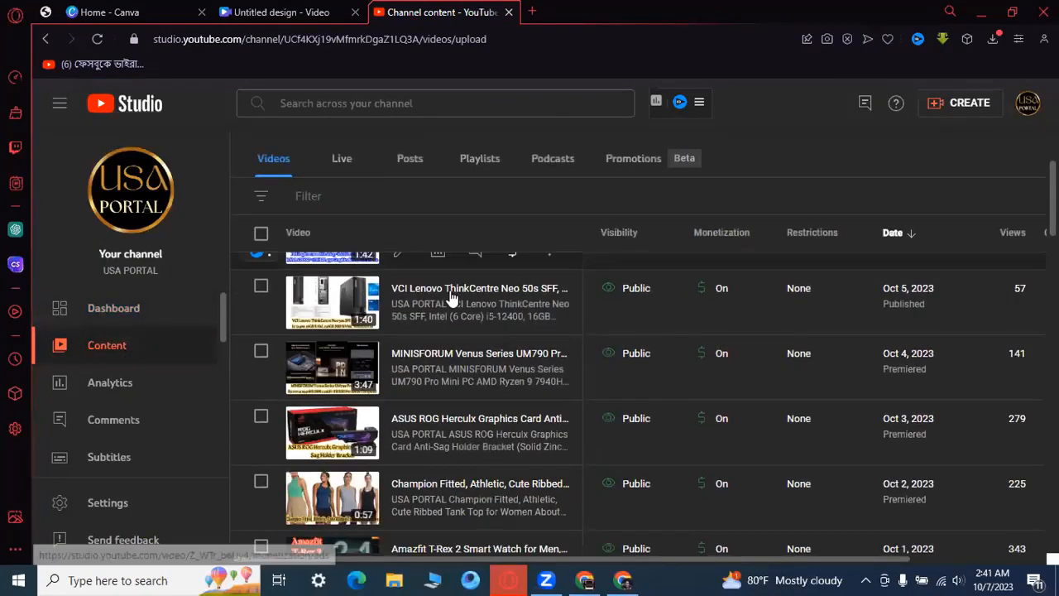
left_click(344, 306)
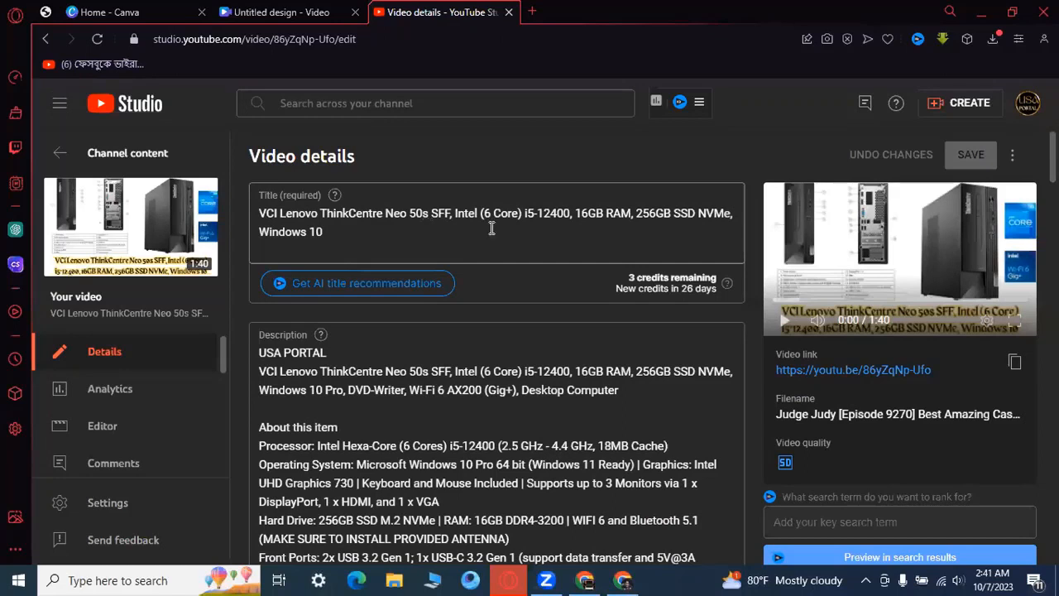
left_click(410, 238)
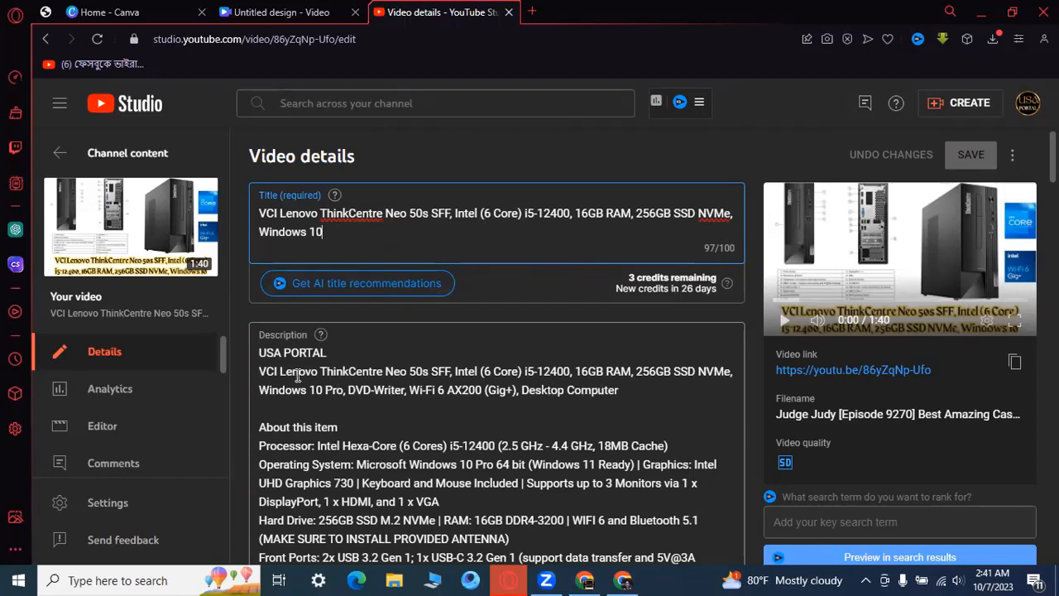
scroll(367, 377, "down", 1)
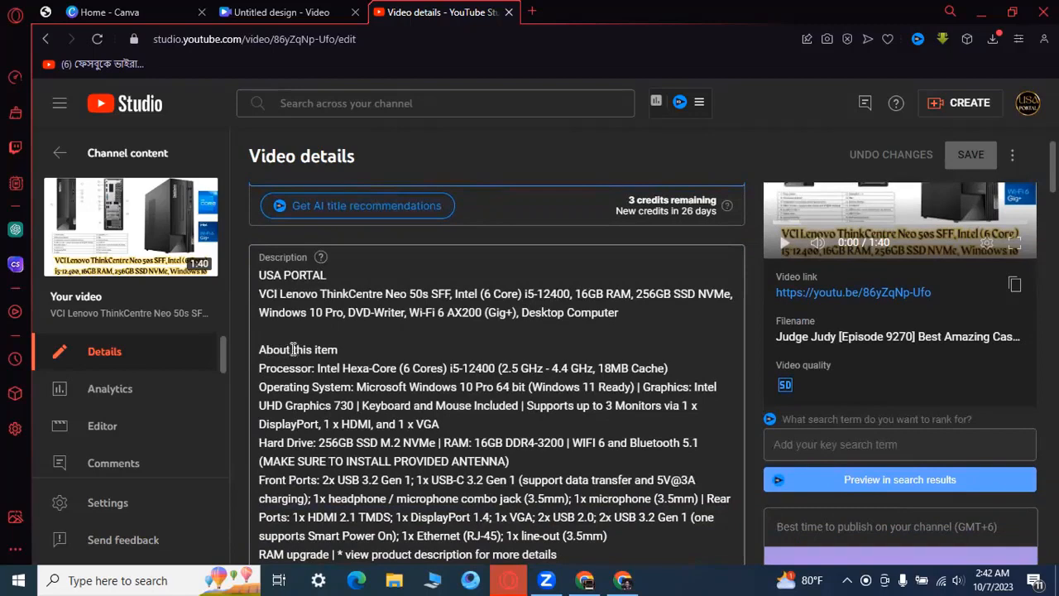
scroll(295, 351, "down", 3)
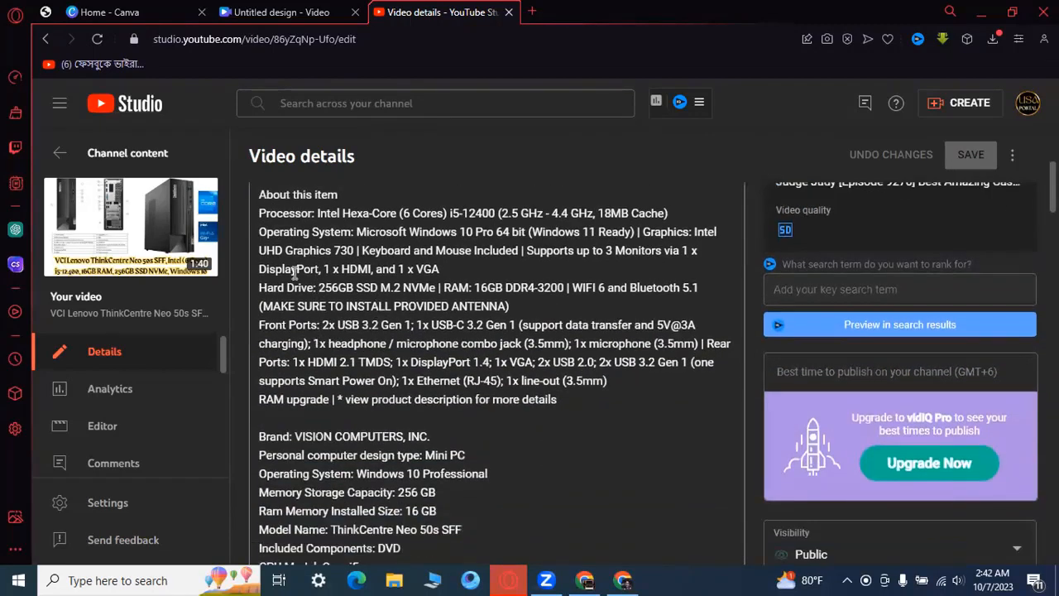
scroll(471, 330, "down", 3)
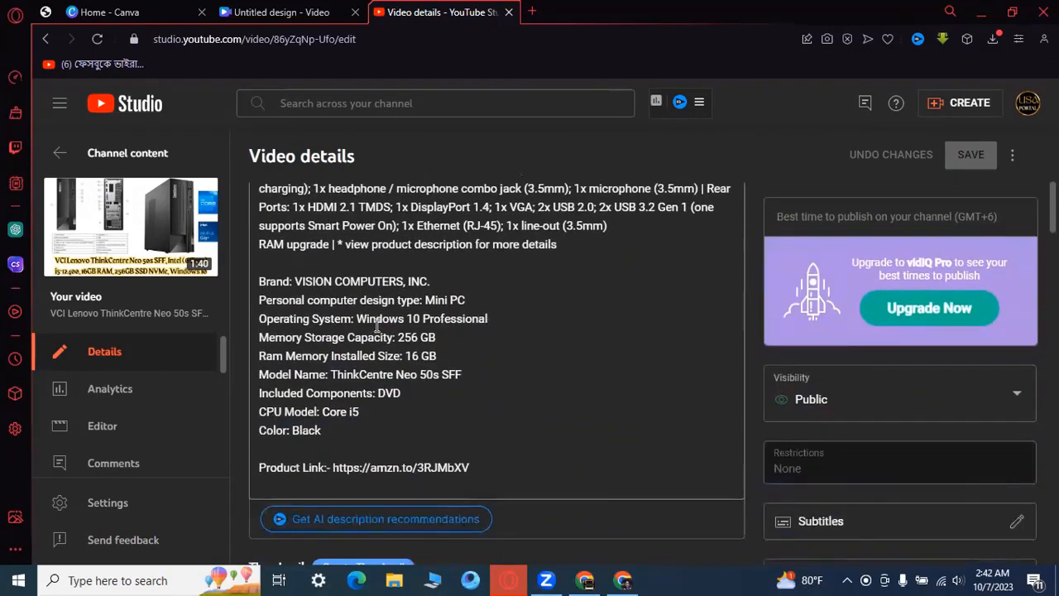
scroll(518, 311, "down", 1)
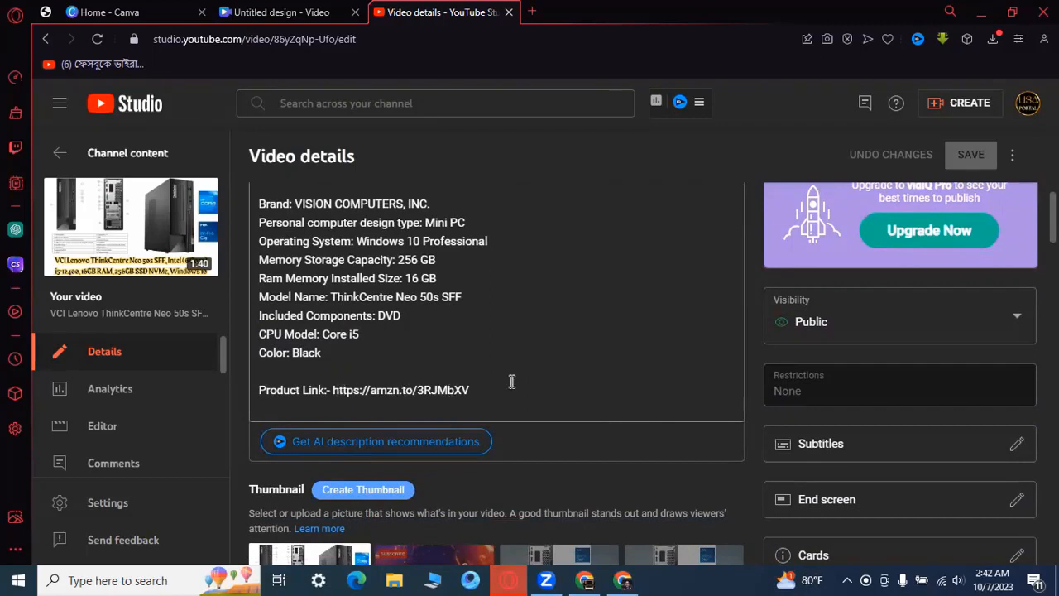
- Switch to the Amazon page of the Skytech Gaming Archangel PC in Chrome and generate its short SiteStripe text link
left_click(627, 579)
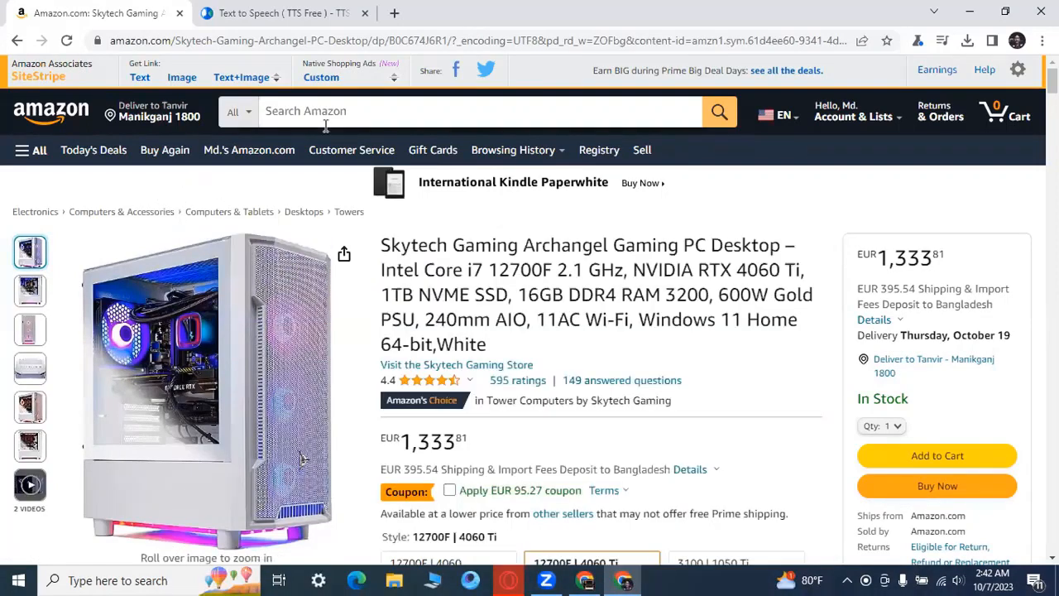
left_click(138, 77)
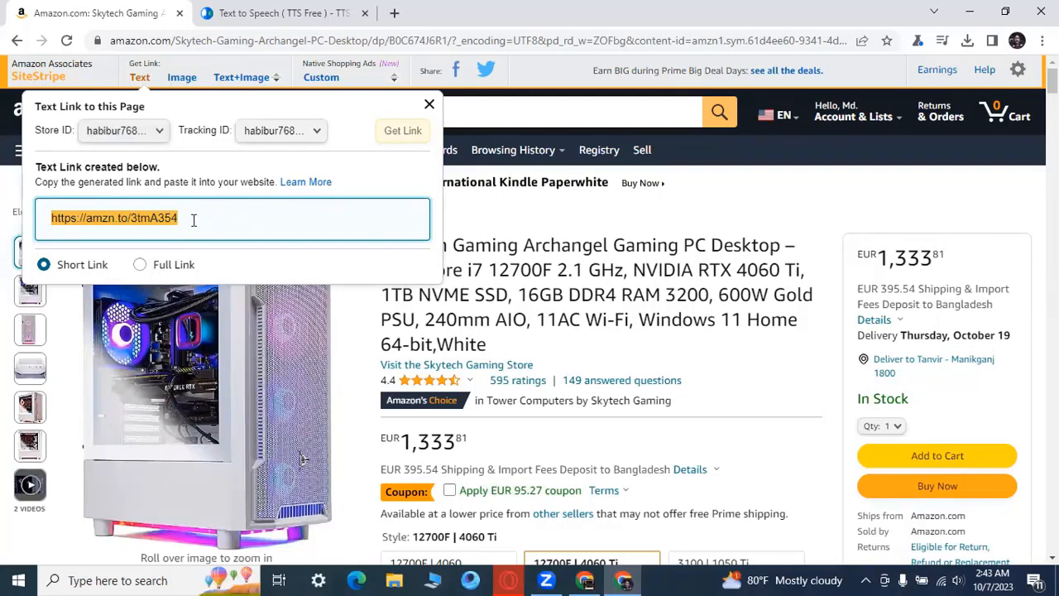
- Close the generated text link and create a new short SiteStripe text link for the Skytech Gaming Archangel PC page
left_click(429, 105)
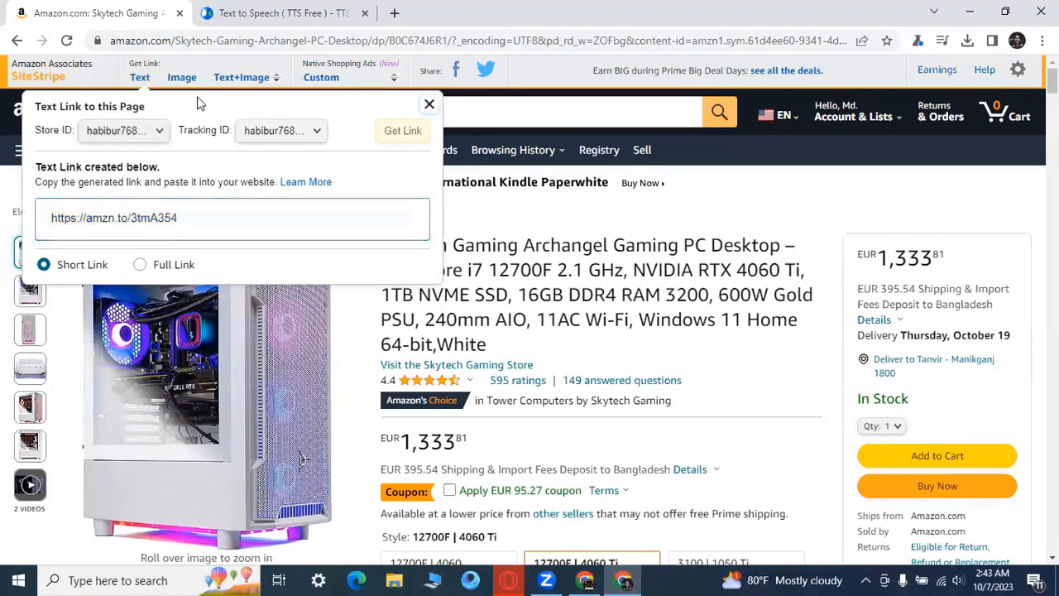
left_click(140, 78)
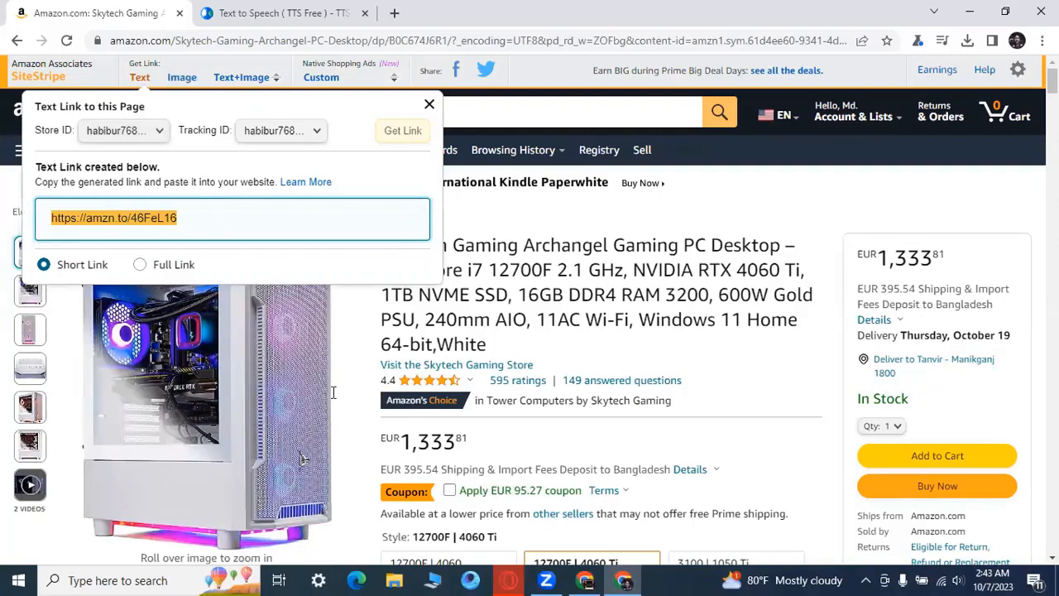
key("alt+Tab")
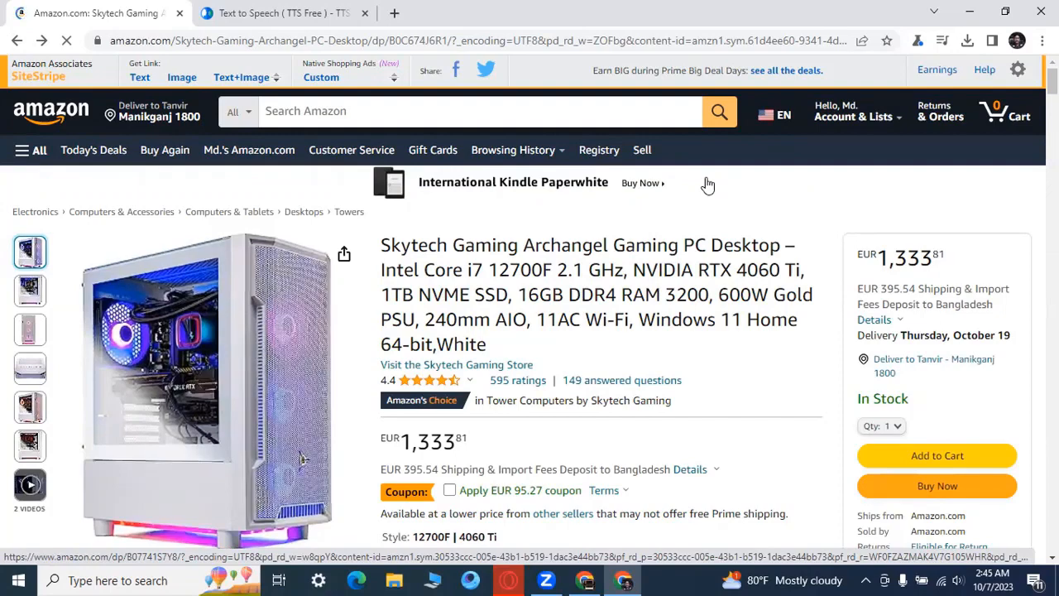
- Examine the Skytech Archangel product page from the footer upward, covering related items, customer reviews, product information, manufacturer content, comparisons and frequently bought together items
key("End")
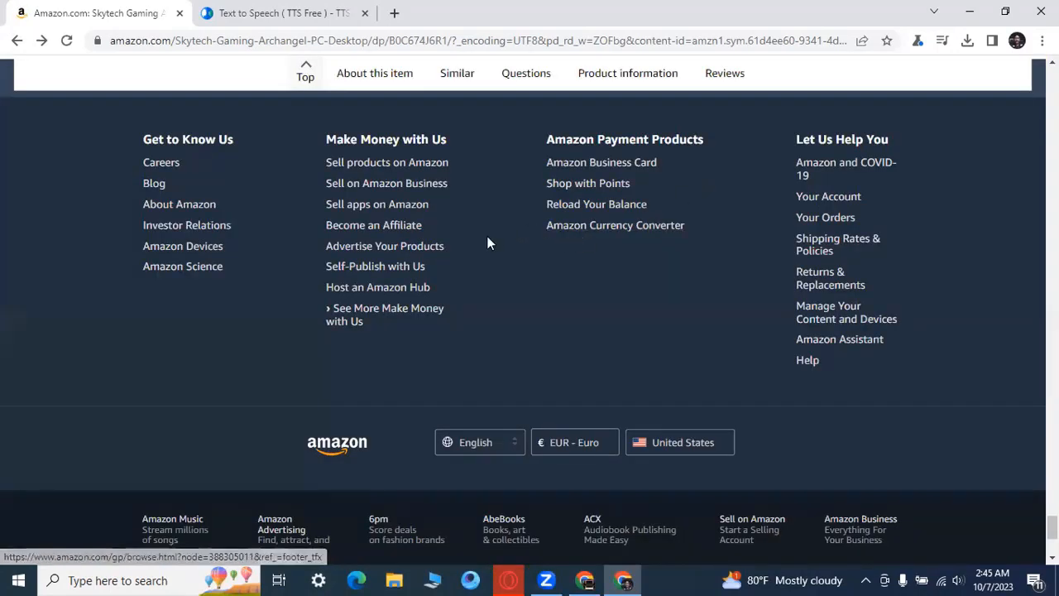
scroll(488, 242, "up", 5)
scroll(497, 241, "up", 3)
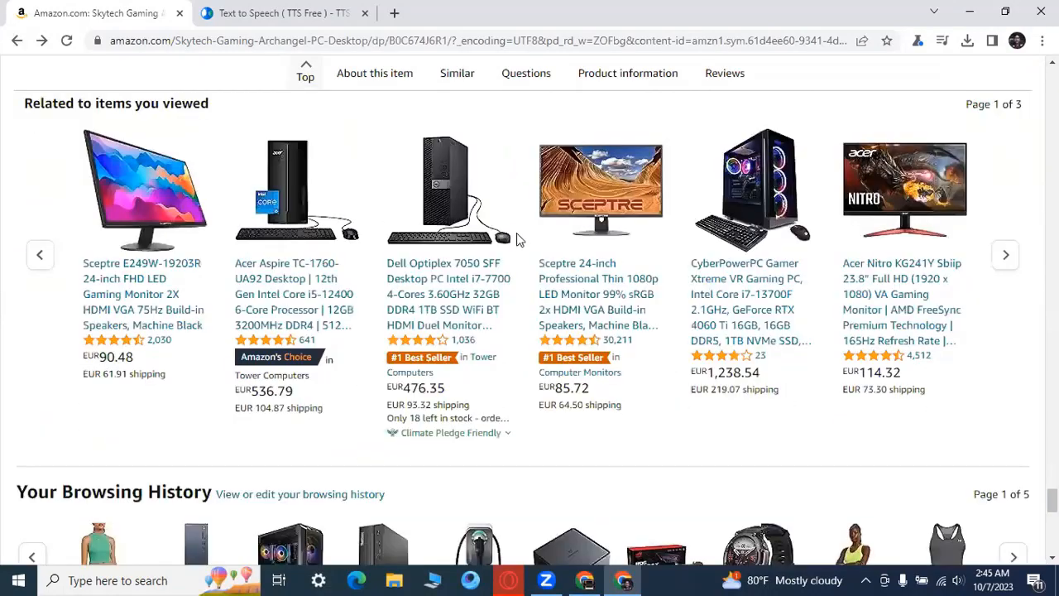
scroll(516, 239, "up", 10)
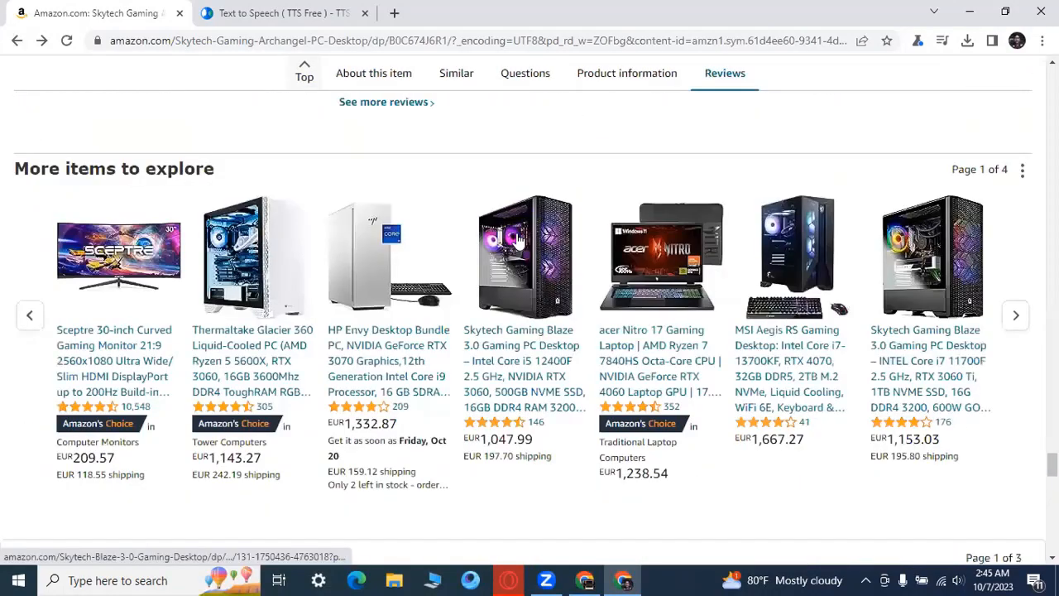
scroll(518, 238, "up", 10)
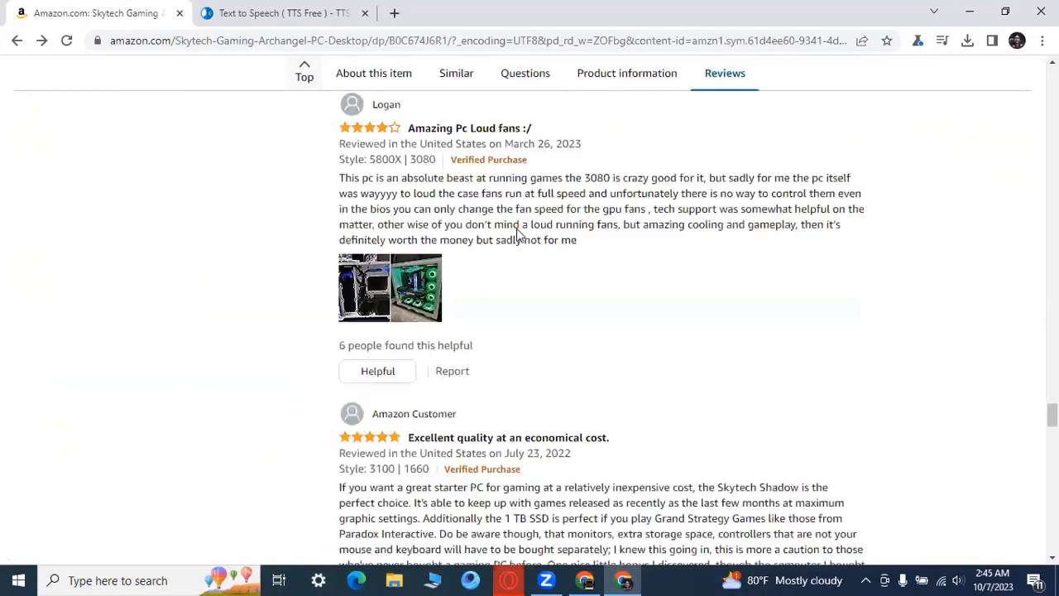
scroll(518, 236, "up", 10)
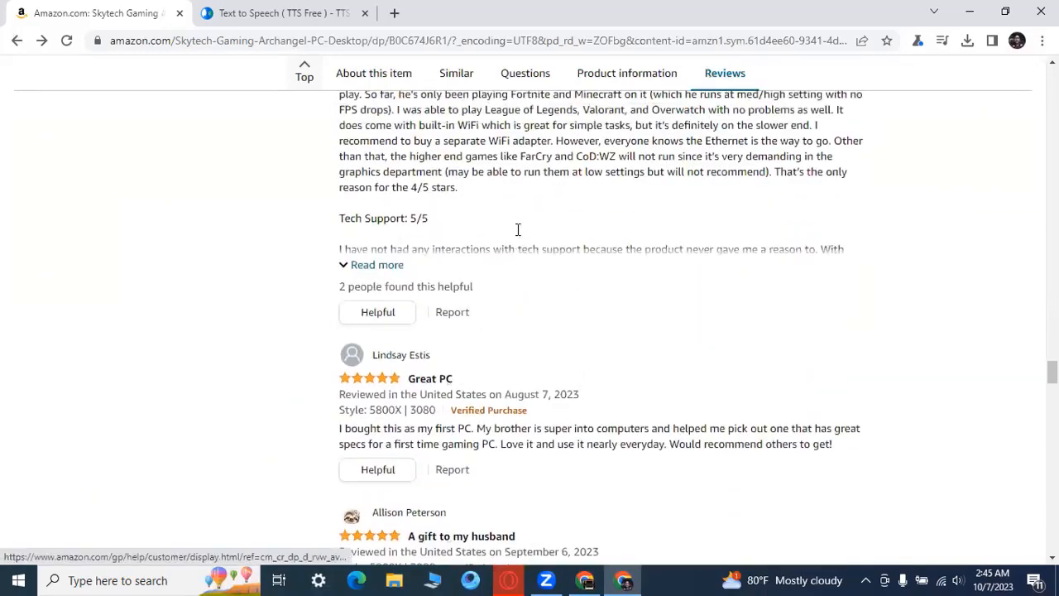
scroll(518, 235, "up", 10)
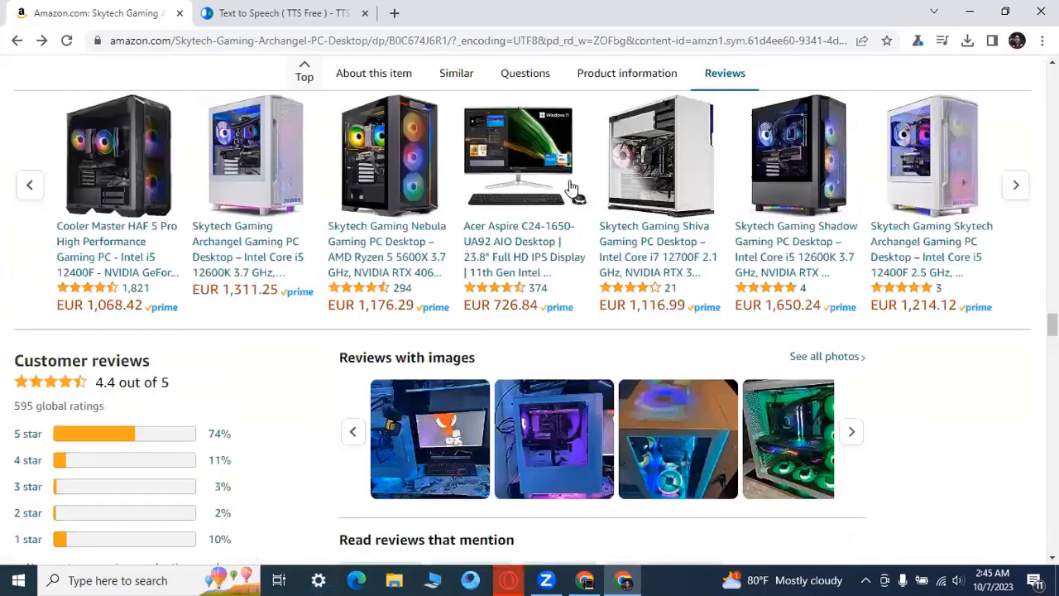
scroll(563, 182, "up", 10)
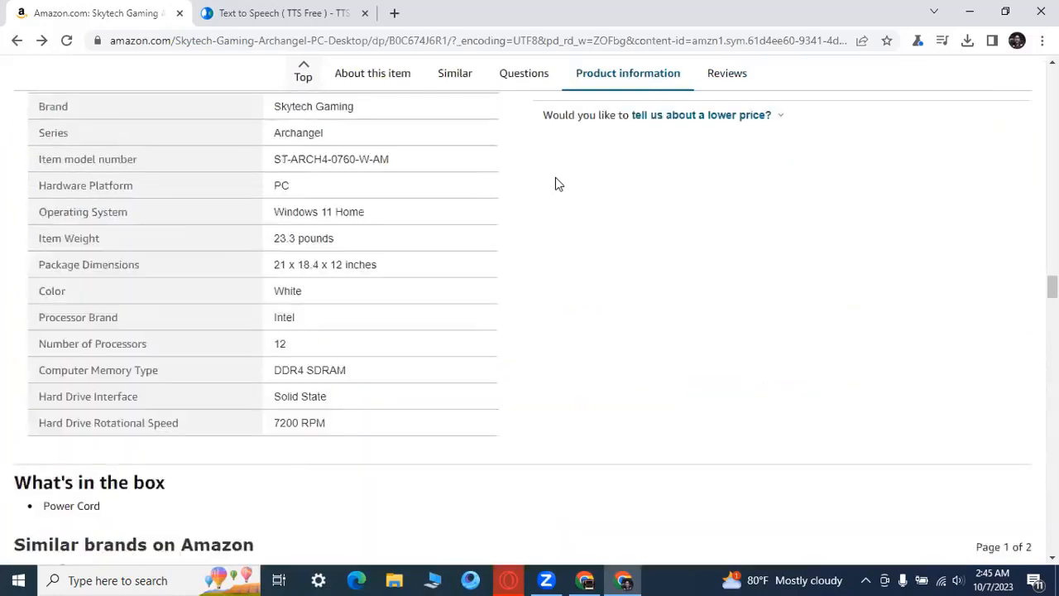
scroll(648, 206, "up", 10)
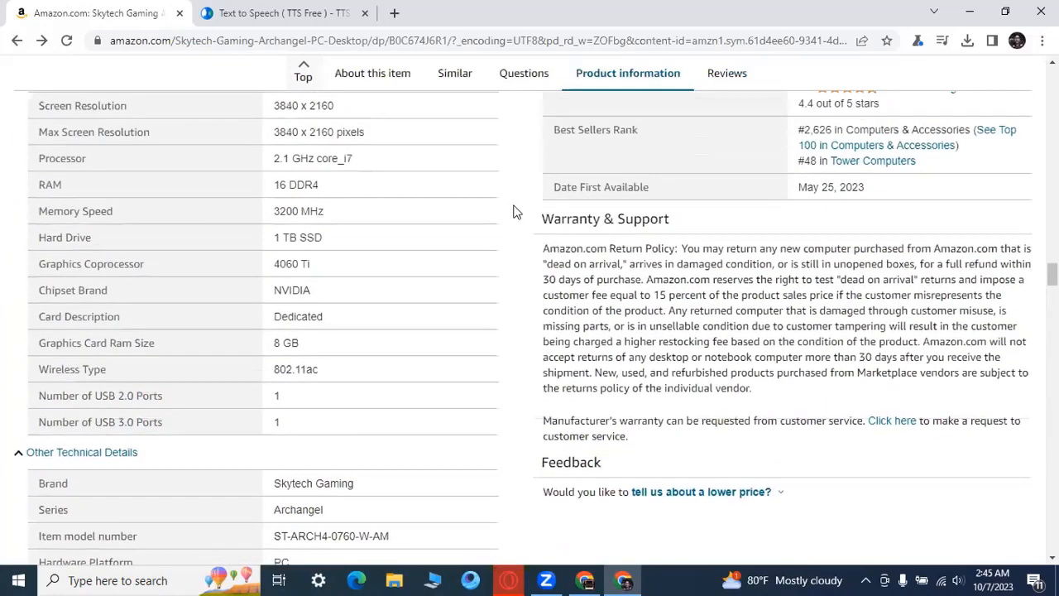
scroll(522, 211, "up", 10)
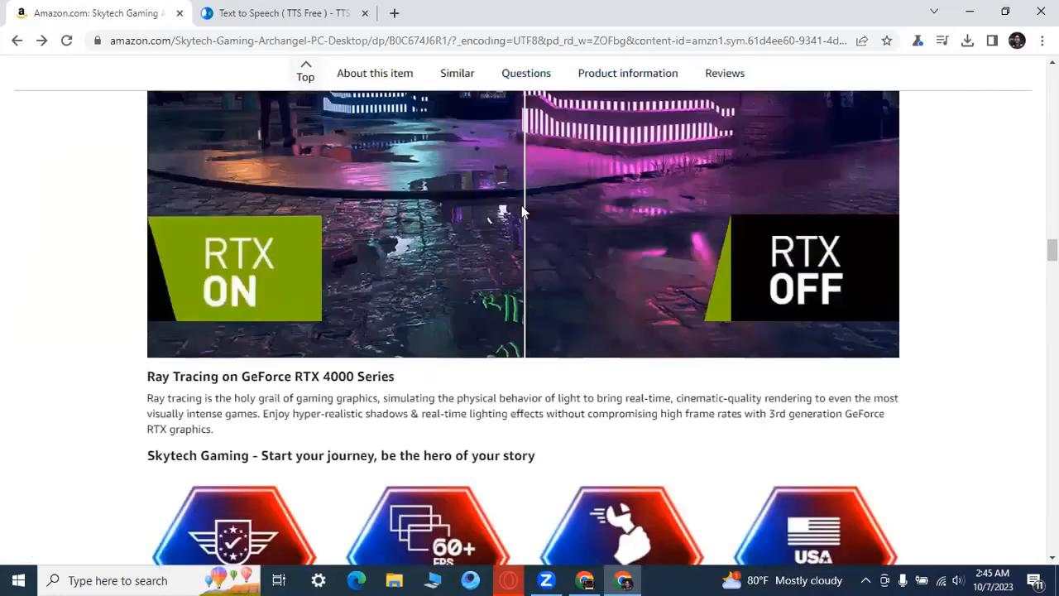
scroll(521, 211, "up", 3)
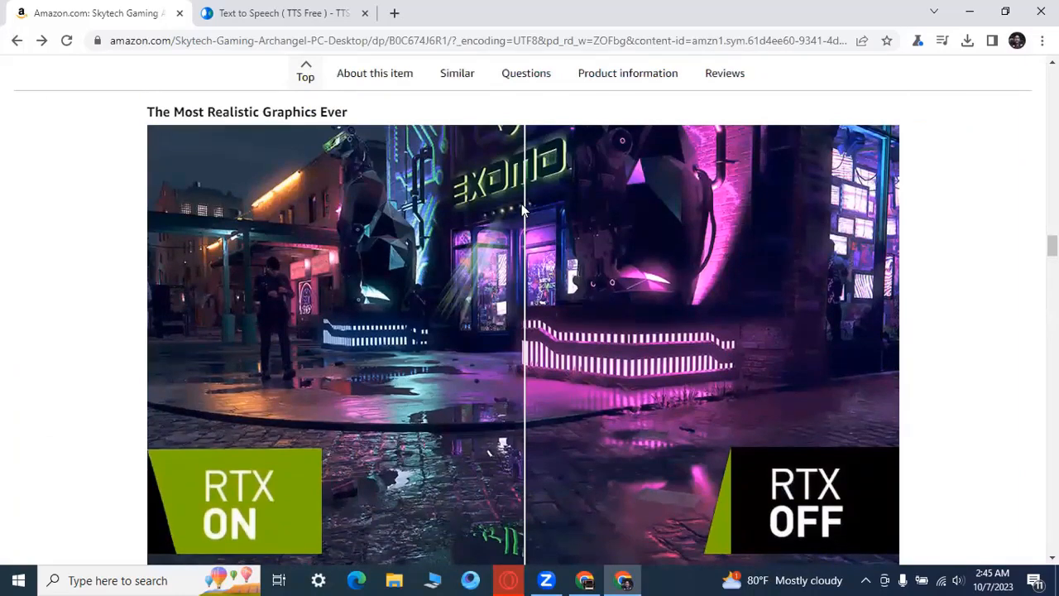
scroll(521, 211, "up", 10)
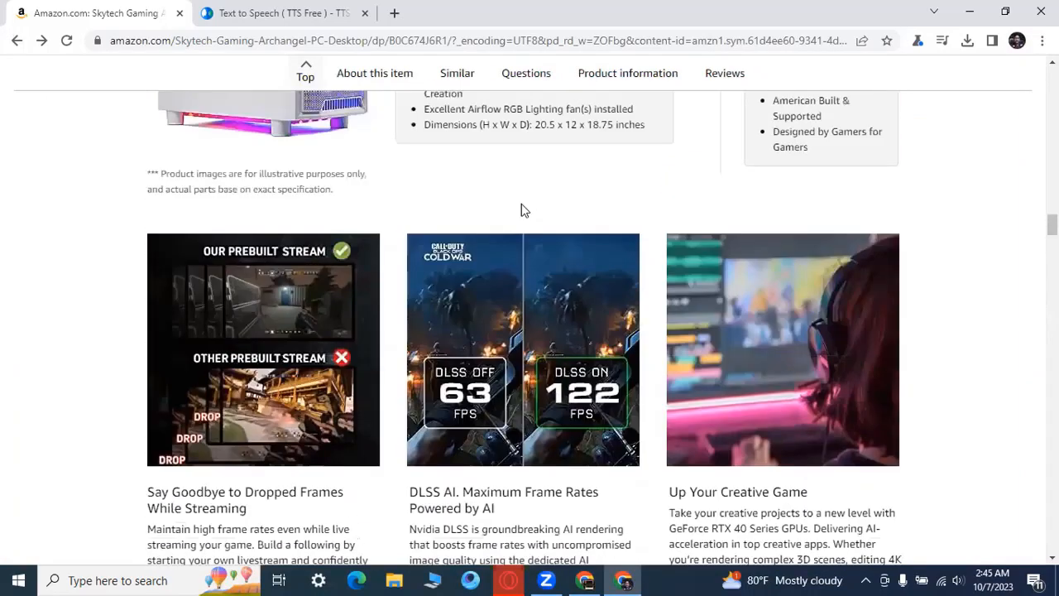
scroll(522, 210, "up", 7)
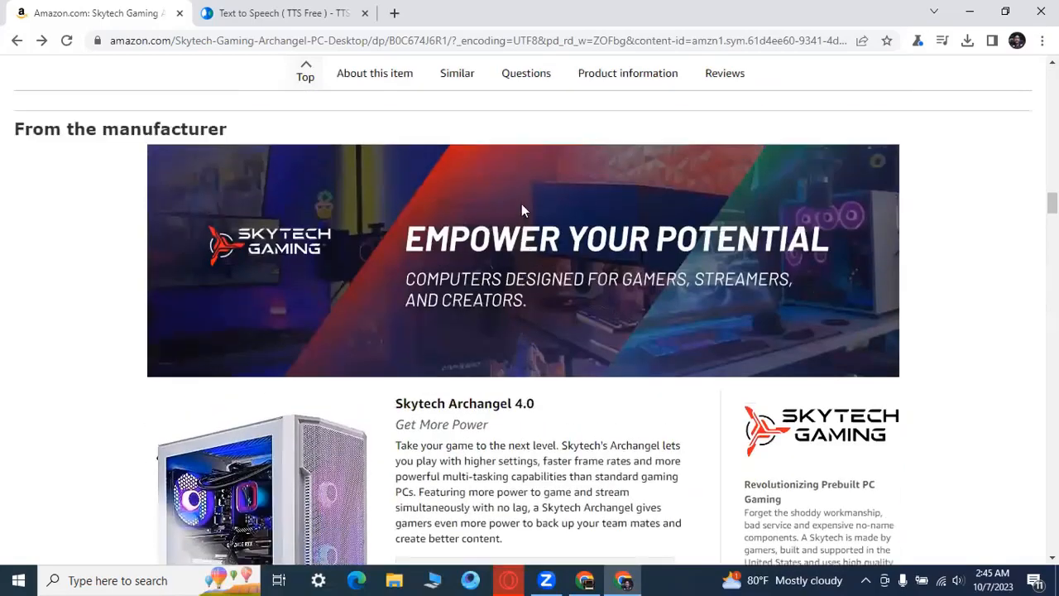
scroll(522, 211, "up", 10)
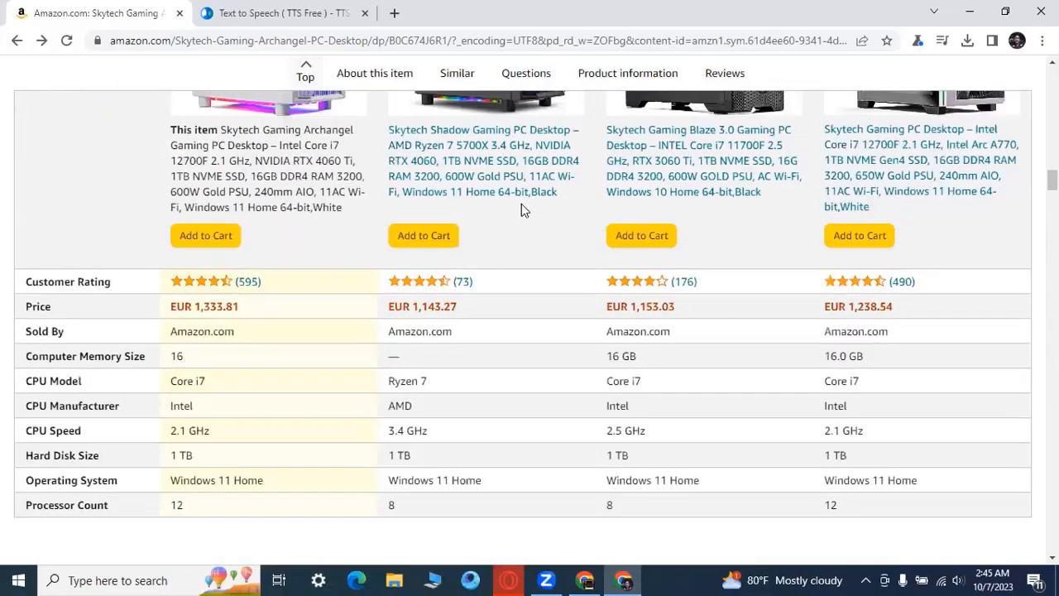
scroll(521, 210, "up", 6)
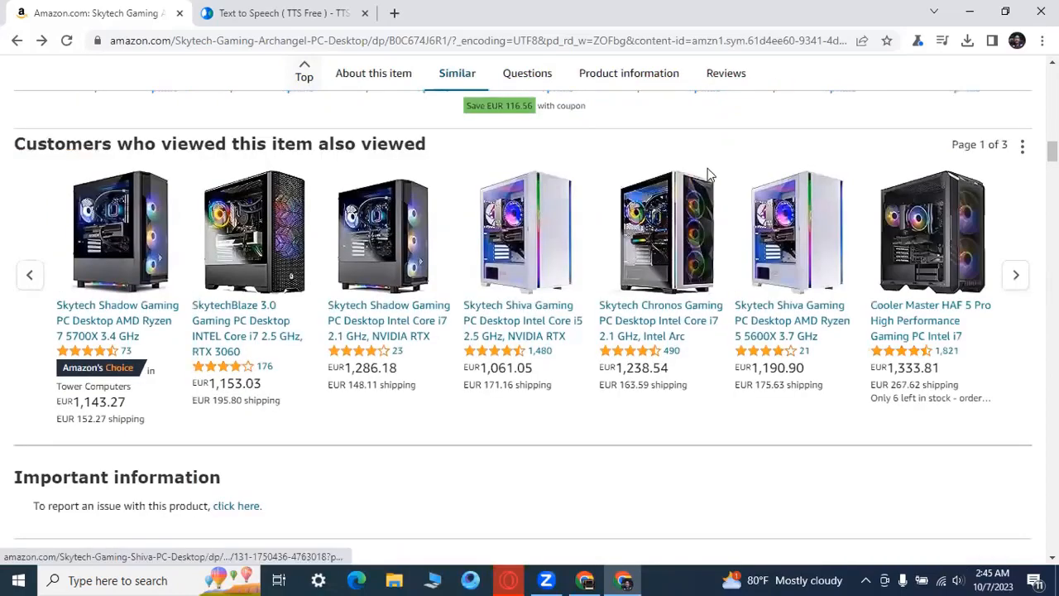
scroll(703, 175, "up", 4)
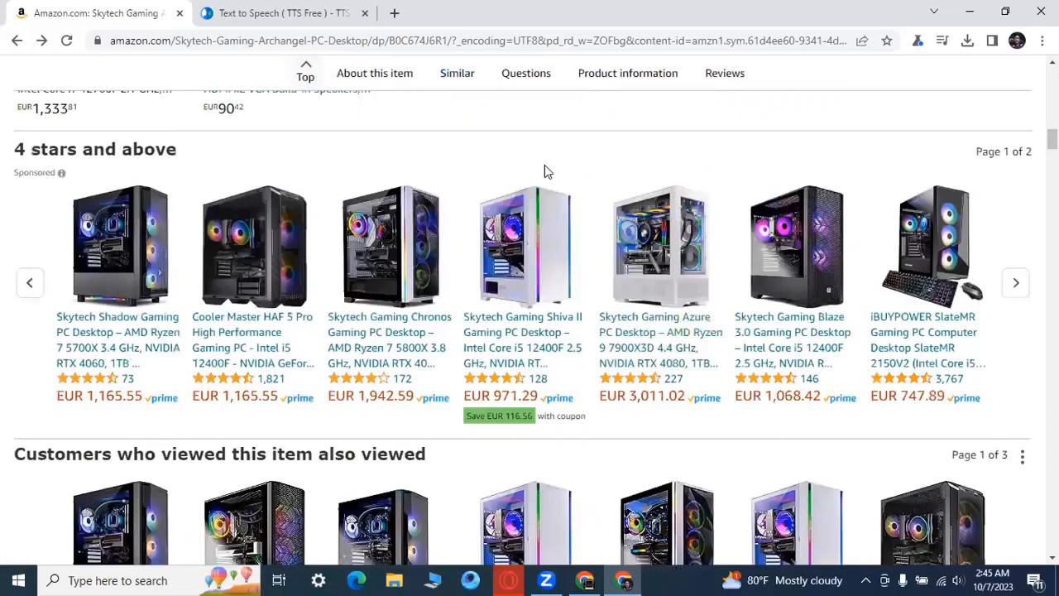
scroll(577, 153, "up", 2)
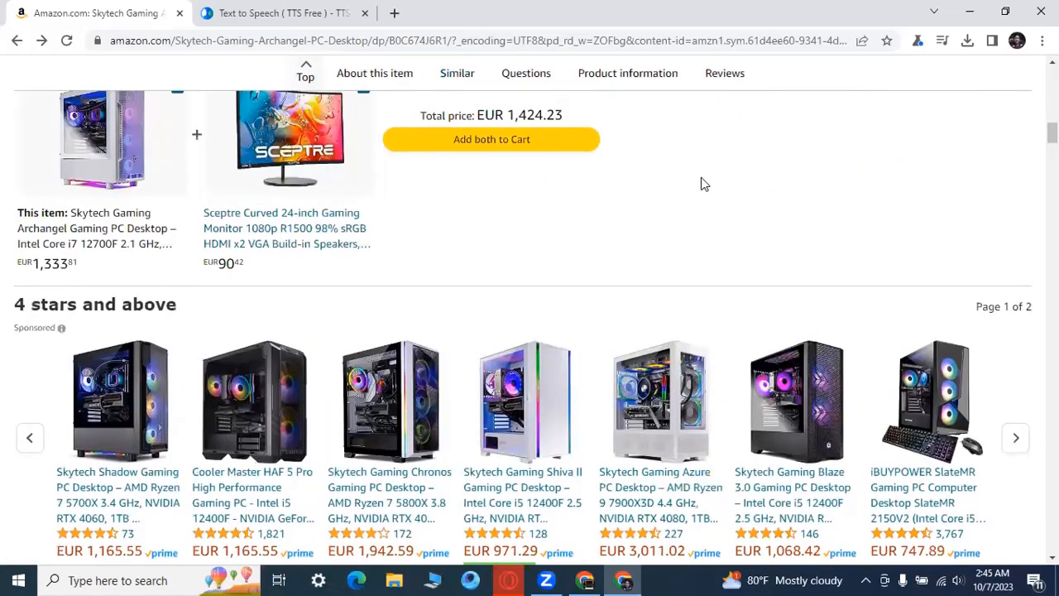
scroll(700, 178, "up", 2)
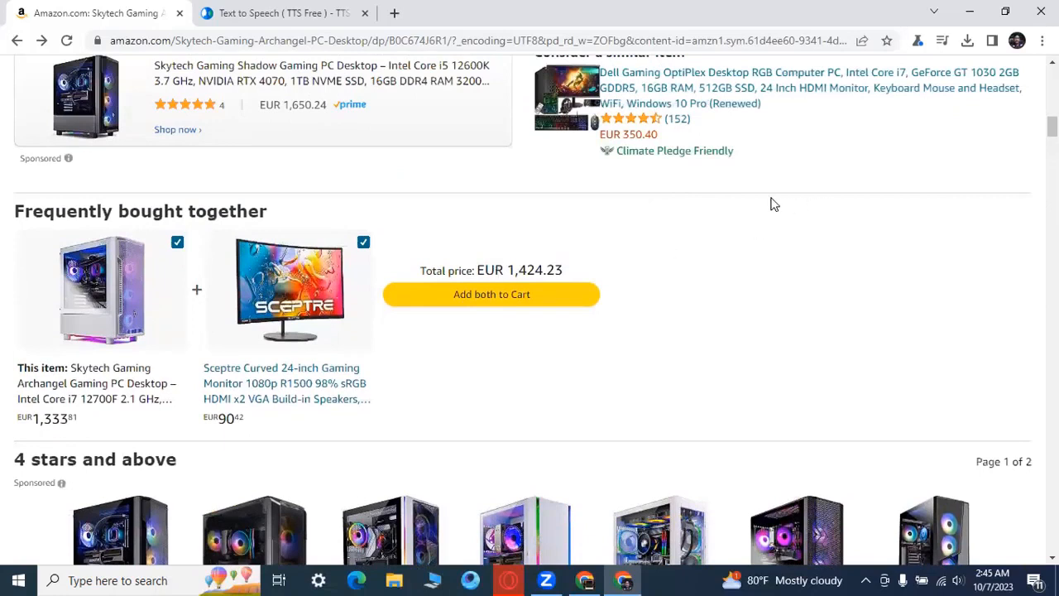